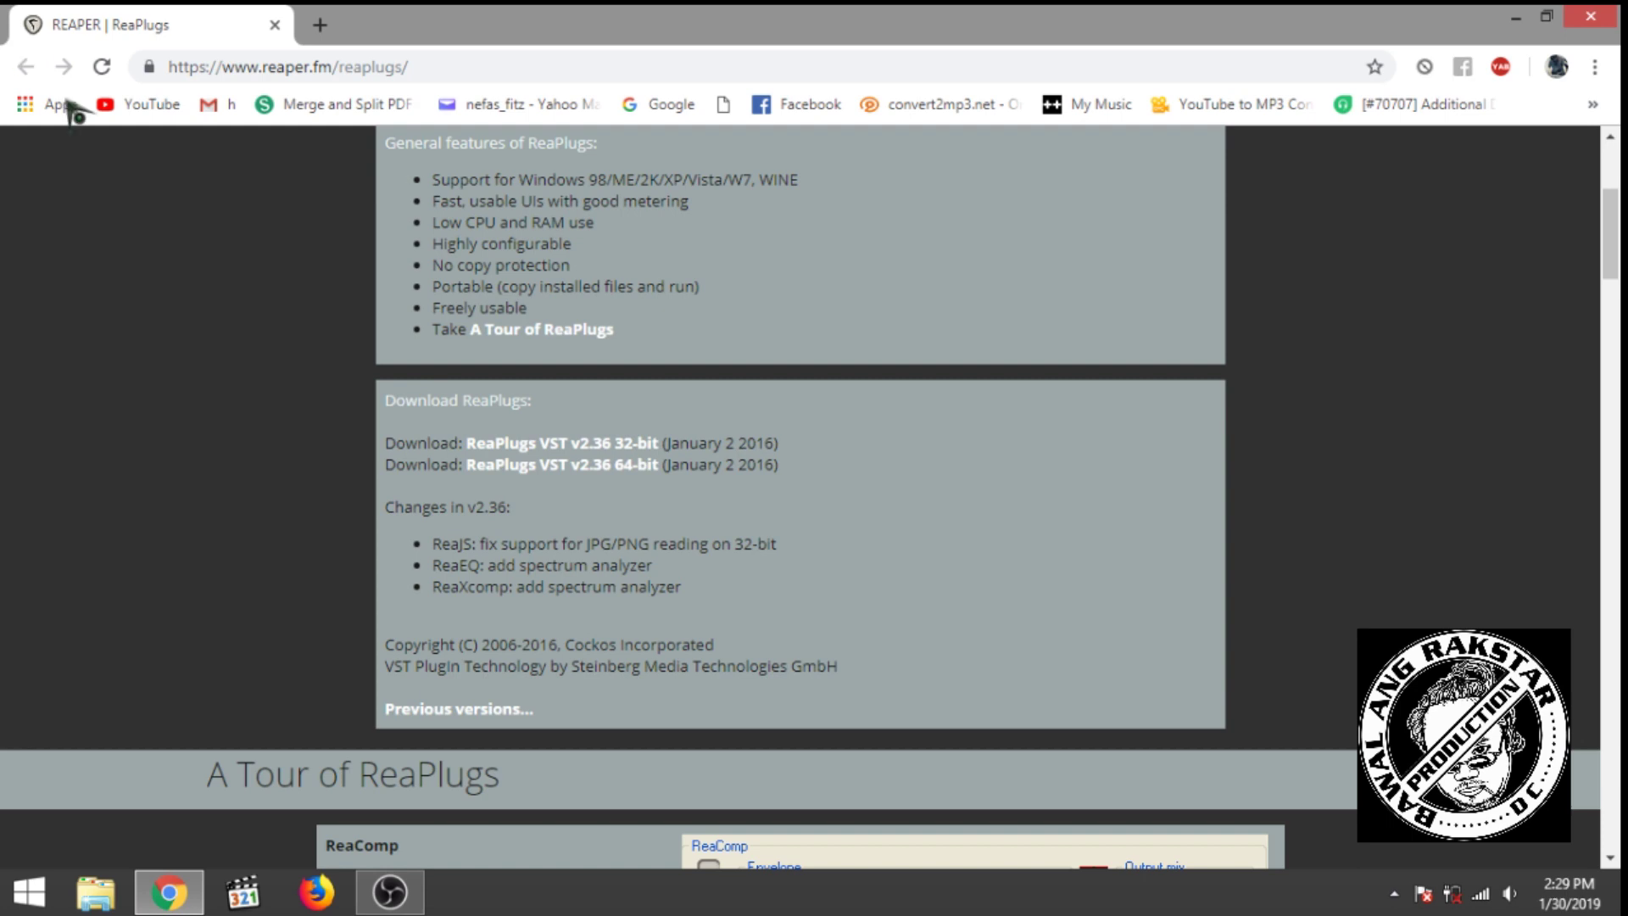
Step: Download the ReaPlugs VST v2.36 64-bit installer from reaper.fm/reaplugs and run it
{"action": "scroll", "coordinate": [275, 157], "scroll_direction": "up", "scroll_amount": 3}
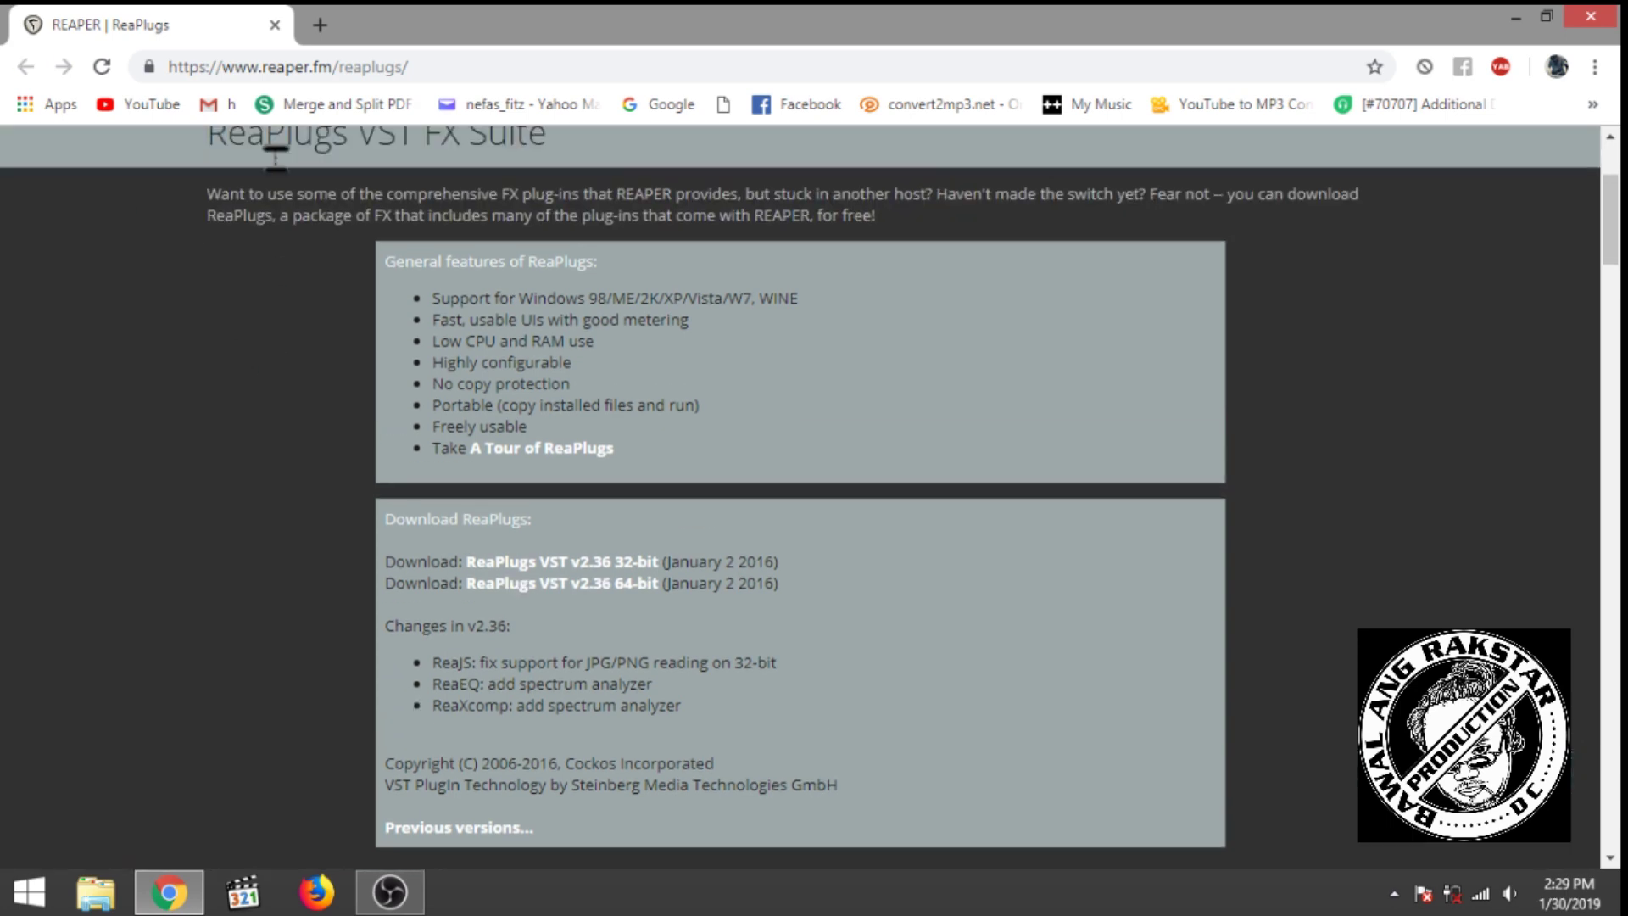
{"action": "left_click", "coordinate": [436, 67]}
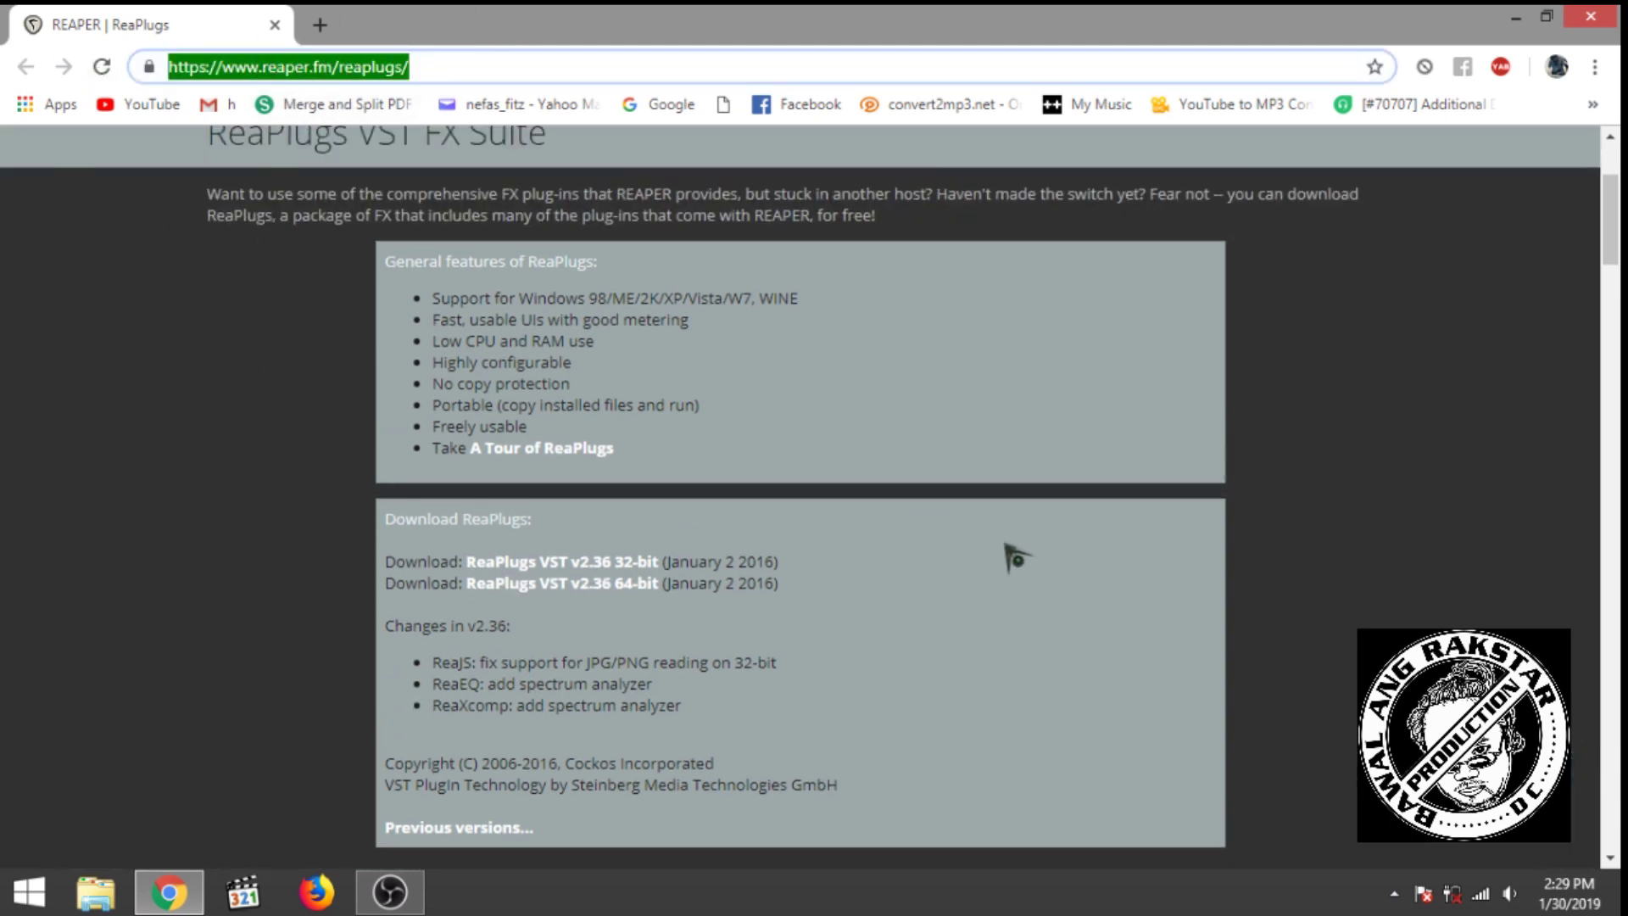
{"action": "left_click", "coordinate": [509, 584]}
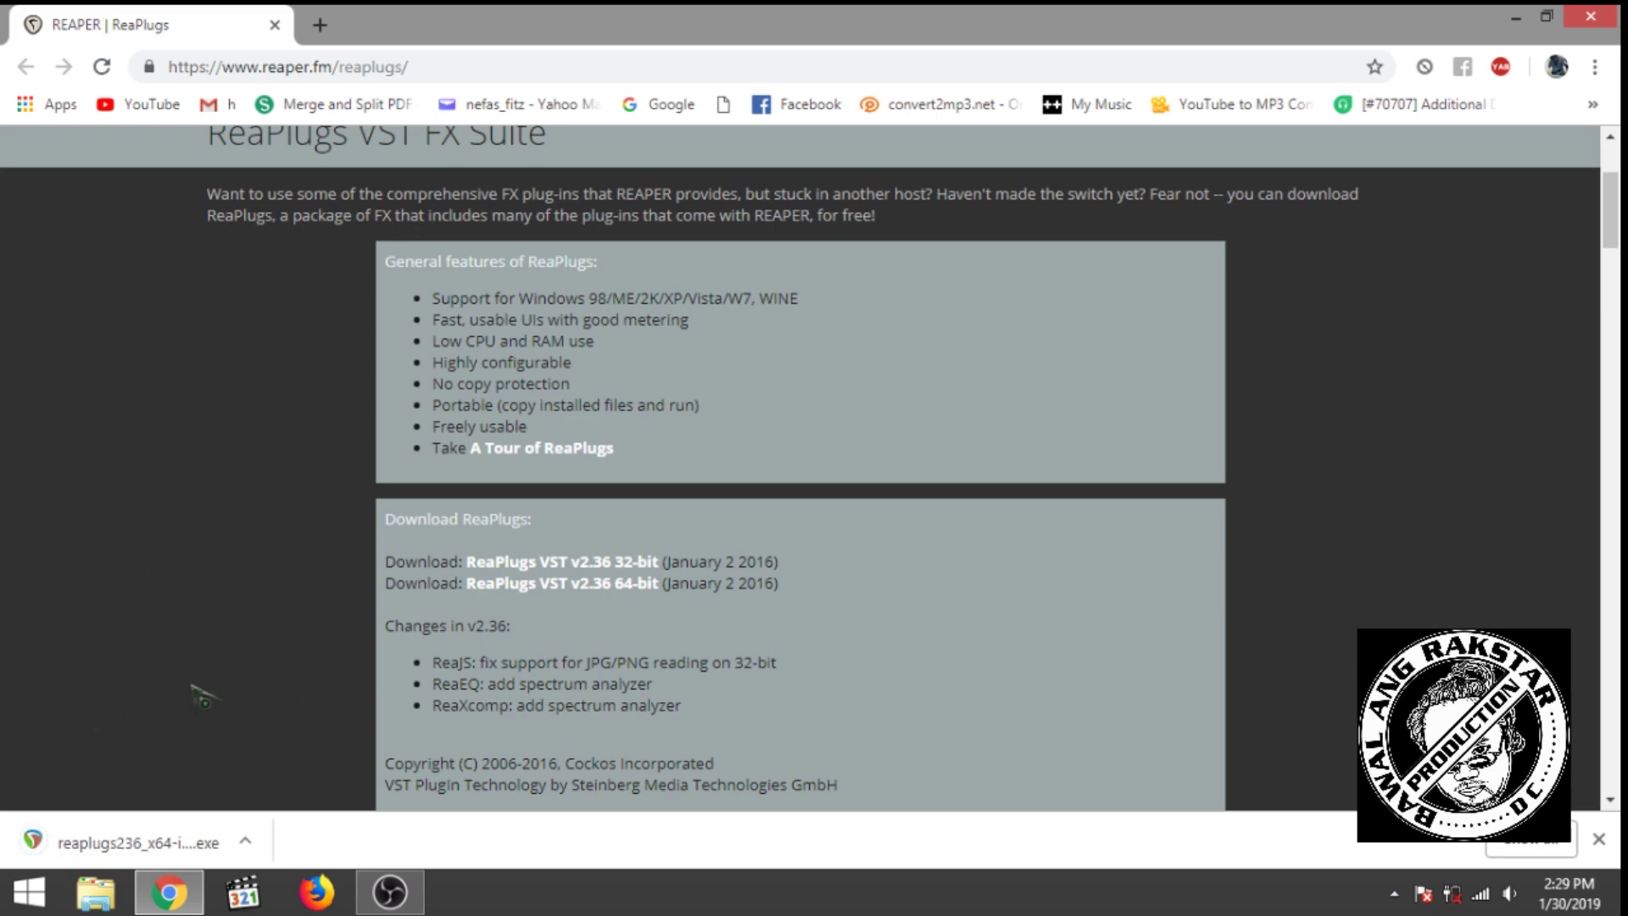
{"action": "left_click", "coordinate": [136, 838]}
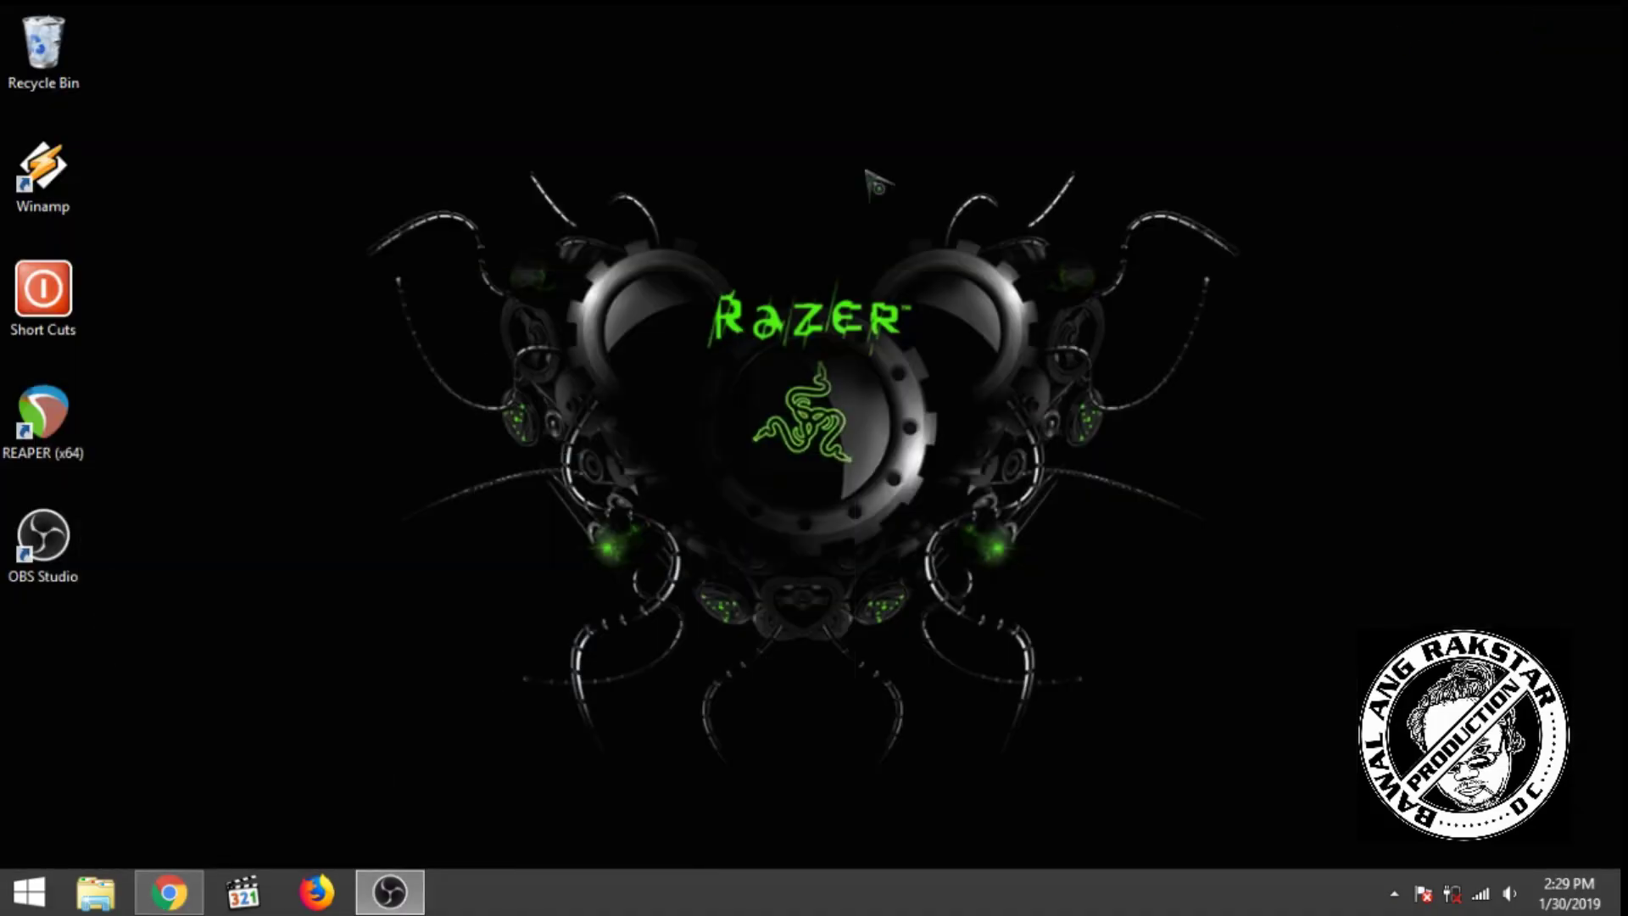
Step: Launch REAPER and insert one empty track into the new project
{"action": "double_click", "coordinate": [72, 426]}
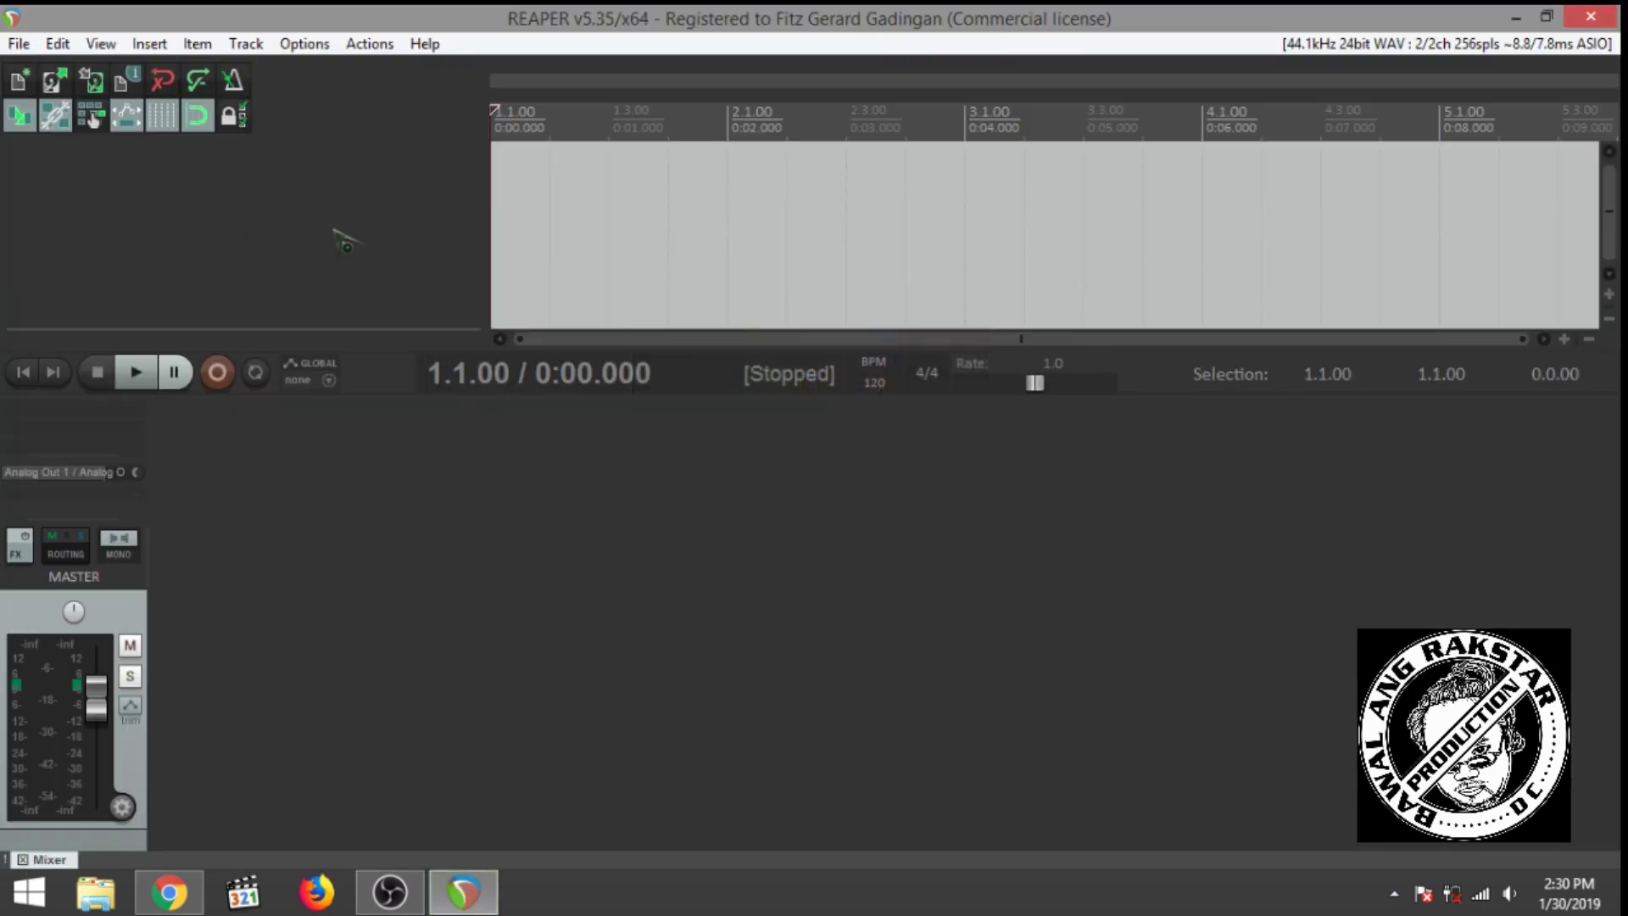
{"action": "right_click", "coordinate": [290, 202]}
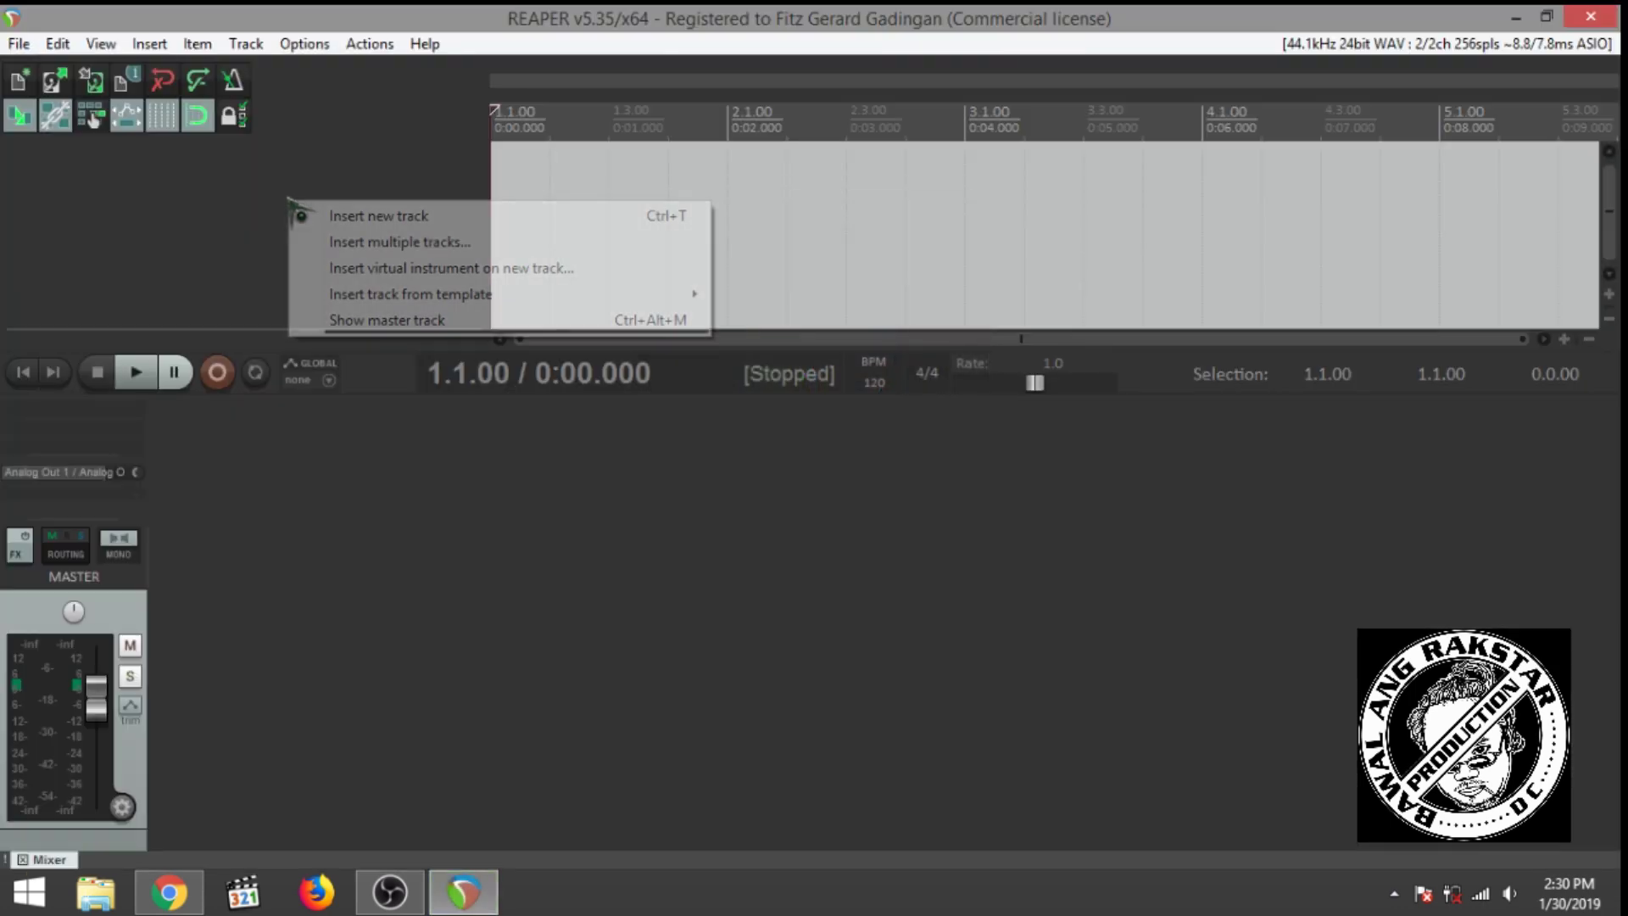
{"action": "left_click", "coordinate": [327, 215]}
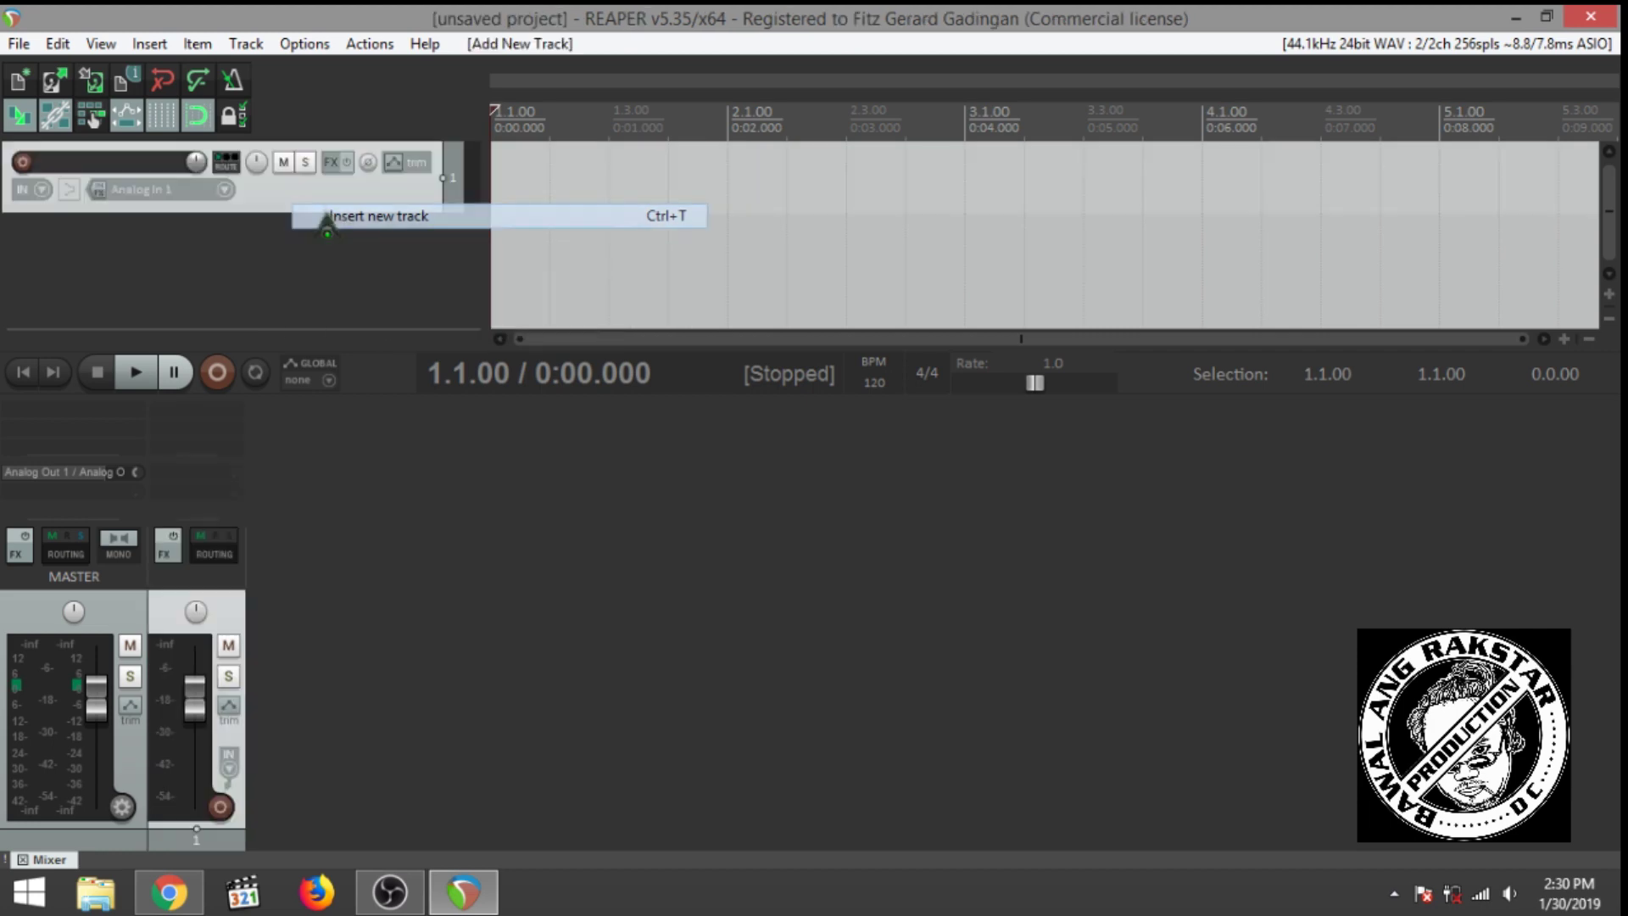
Step: Add the ReaStream (Cockos) (8ch) plugin to Track 1, found by filtering 'reastr'
{"action": "left_click", "coordinate": [330, 162]}
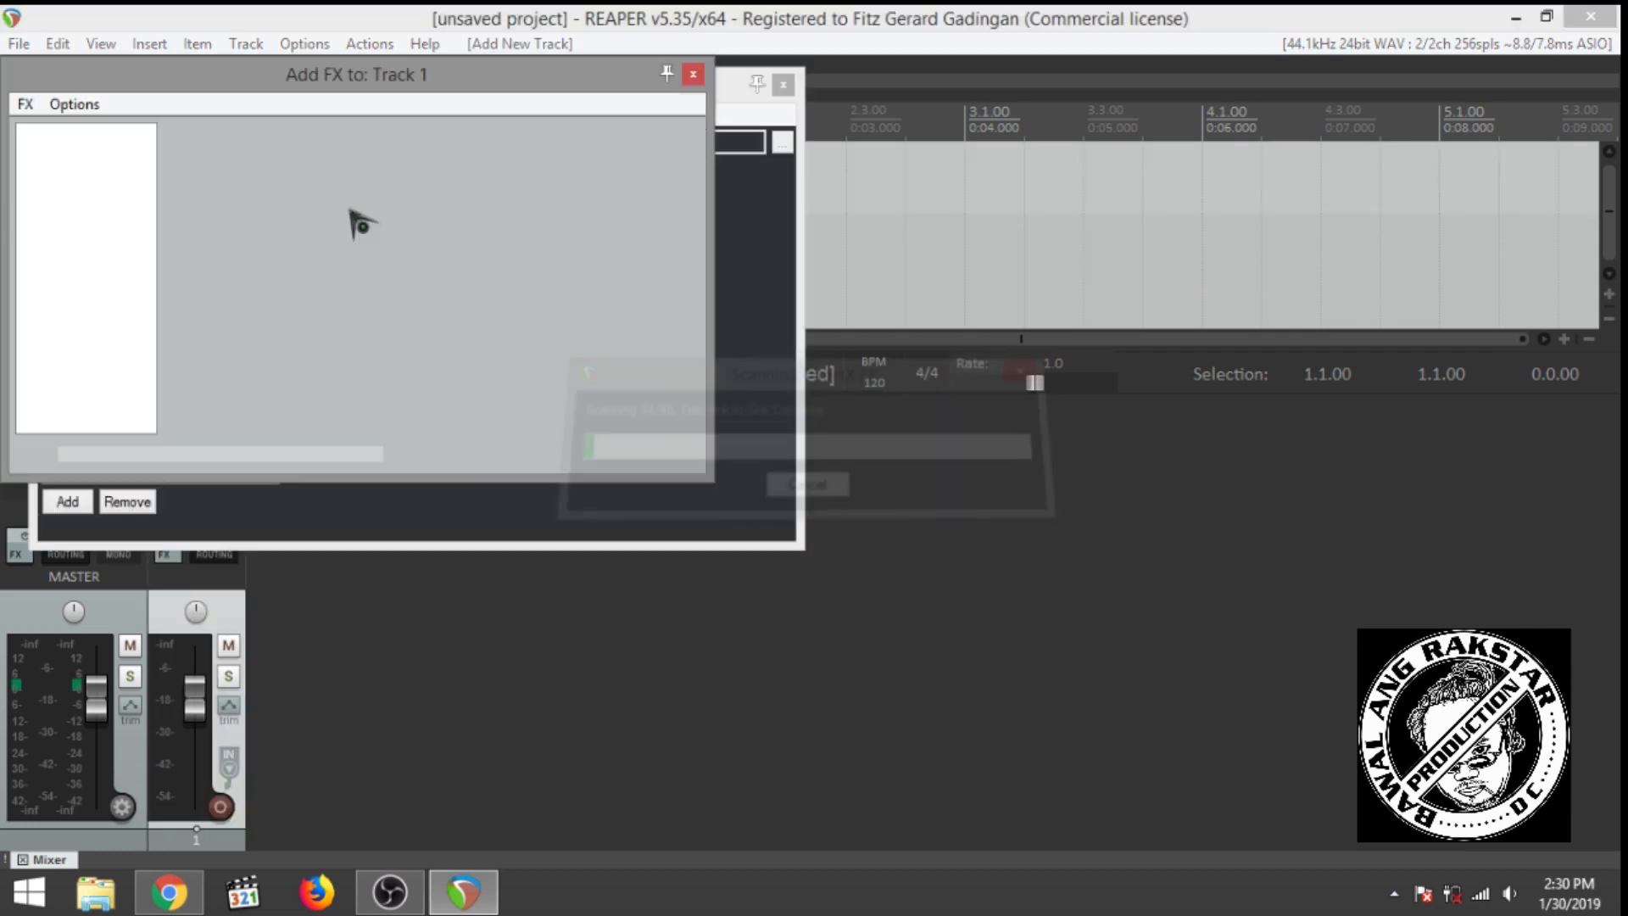
{"action": "type", "text": "rea"}
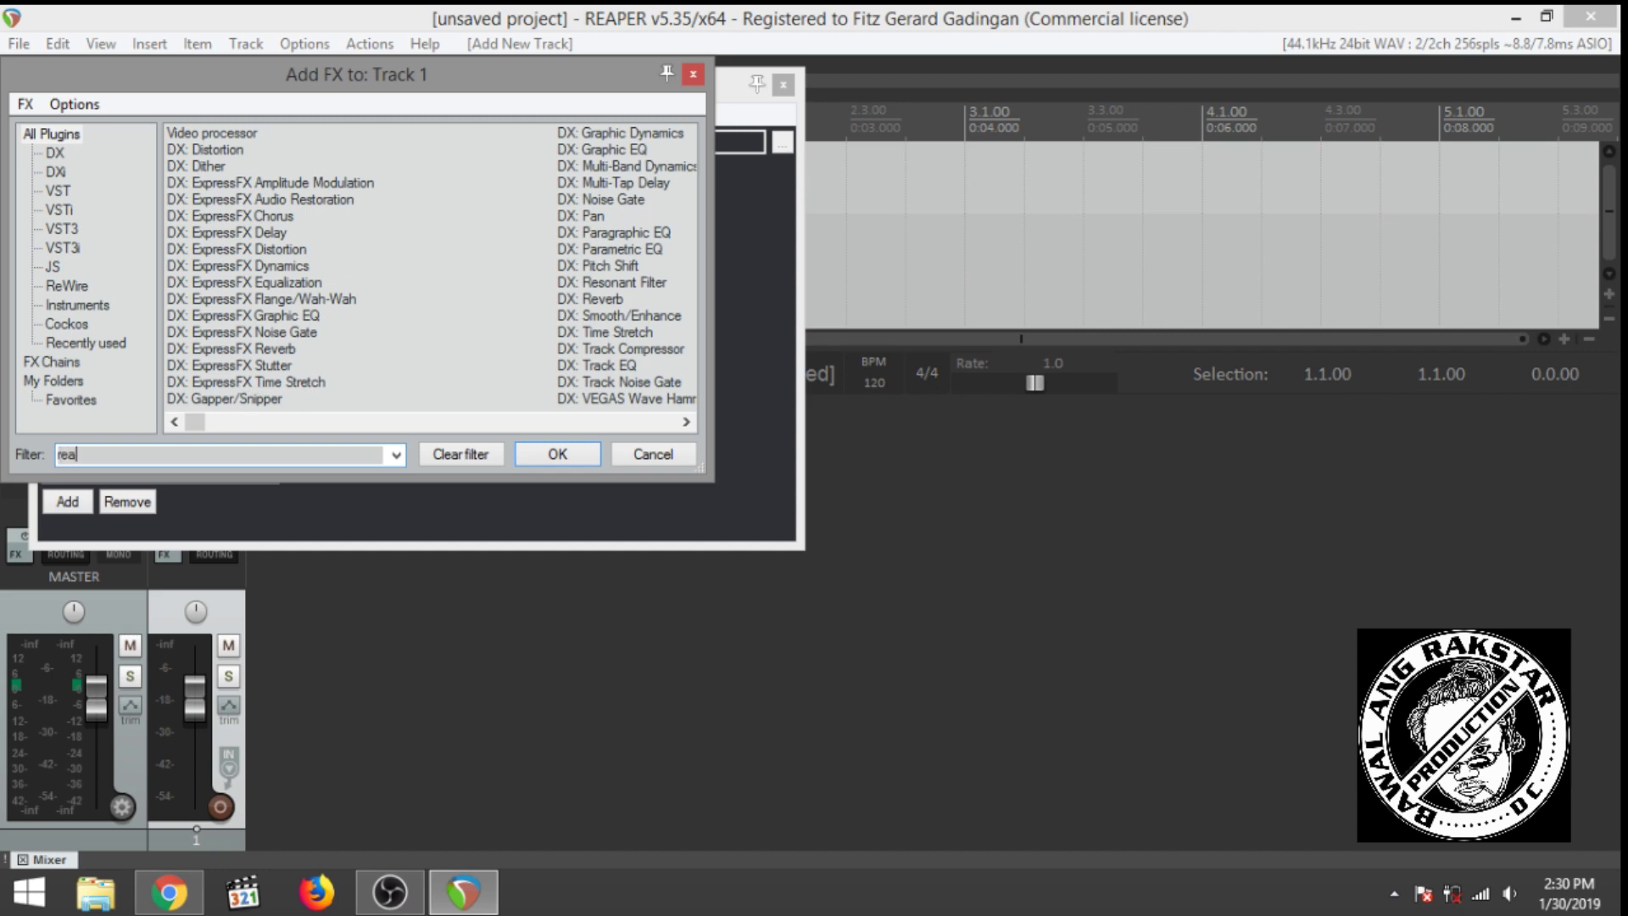
{"action": "type", "text": "str"}
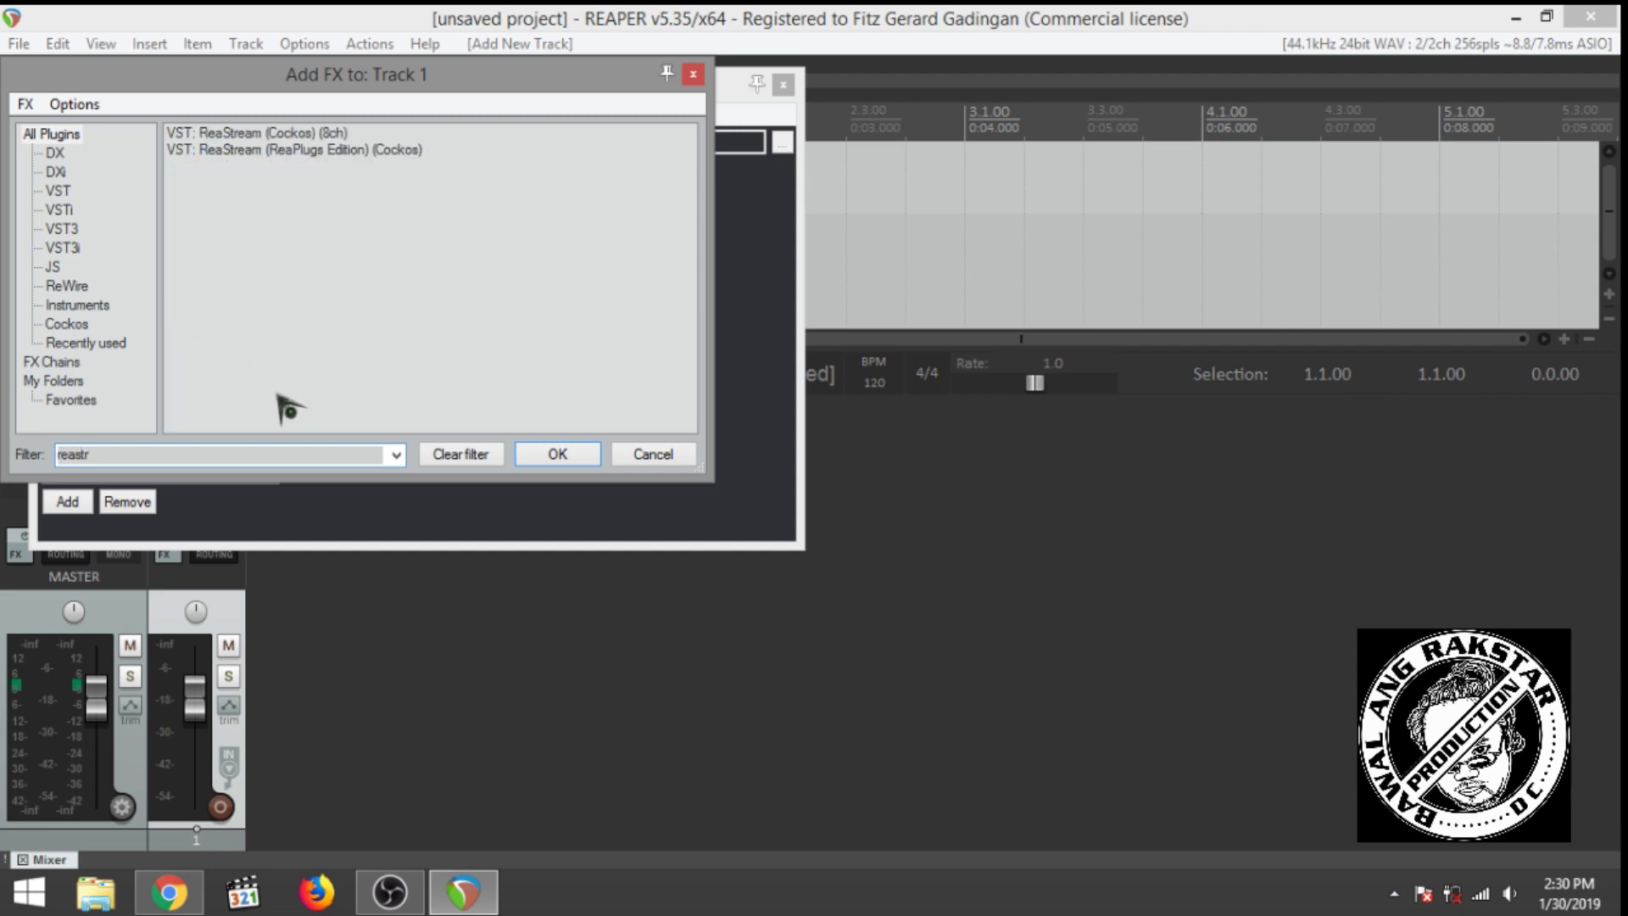
{"action": "left_click", "coordinate": [297, 134]}
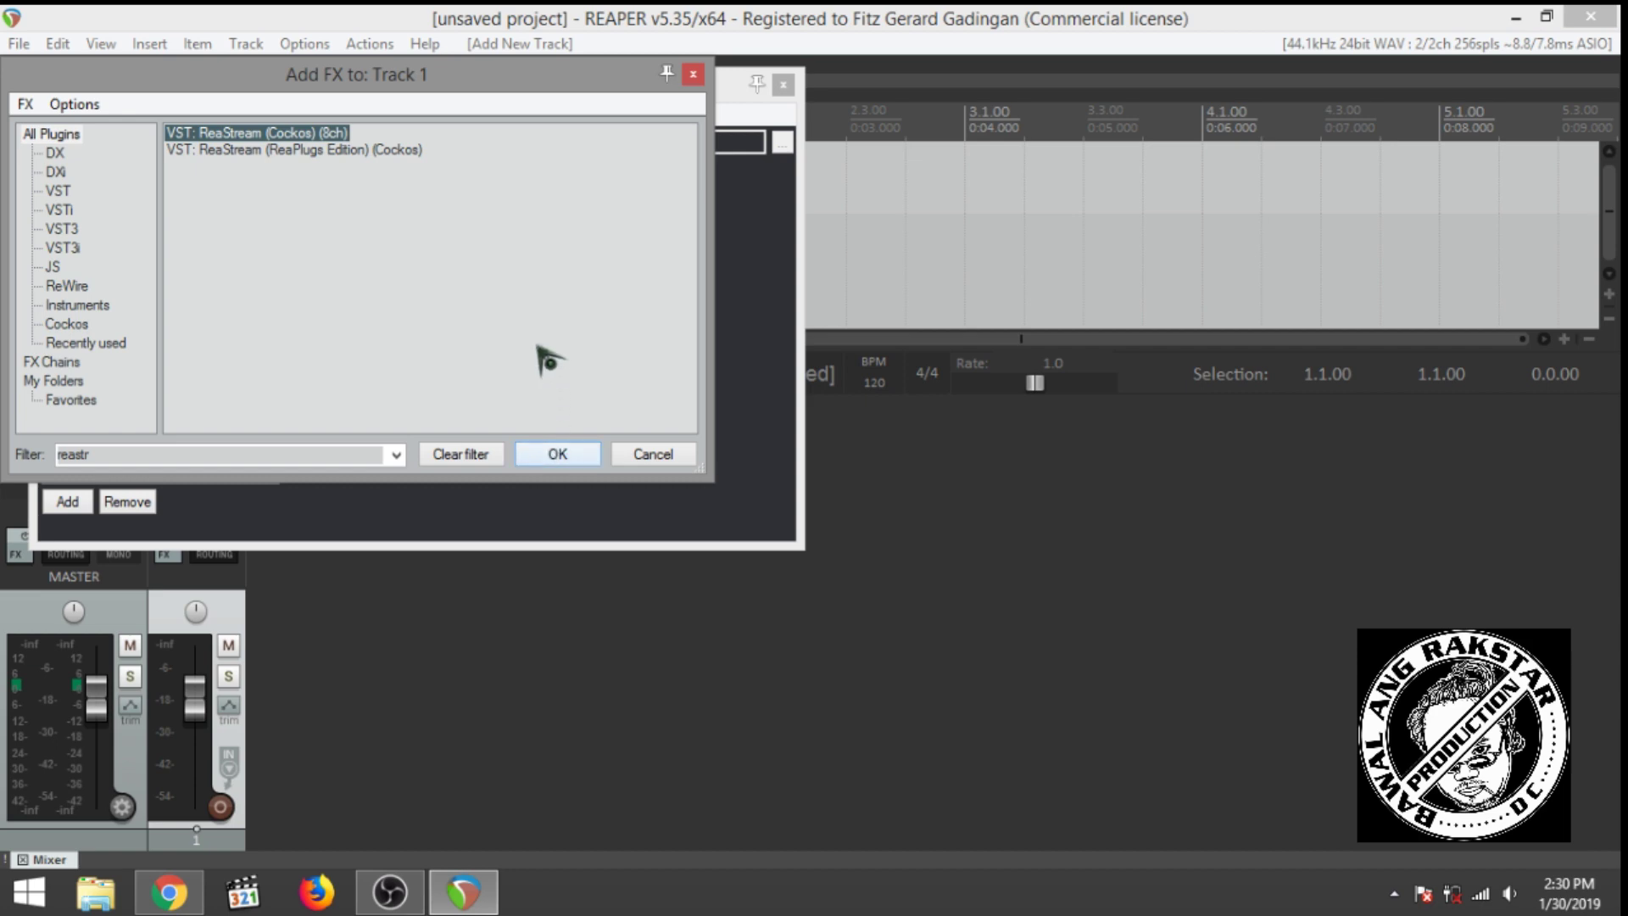
{"action": "left_click", "coordinate": [557, 455]}
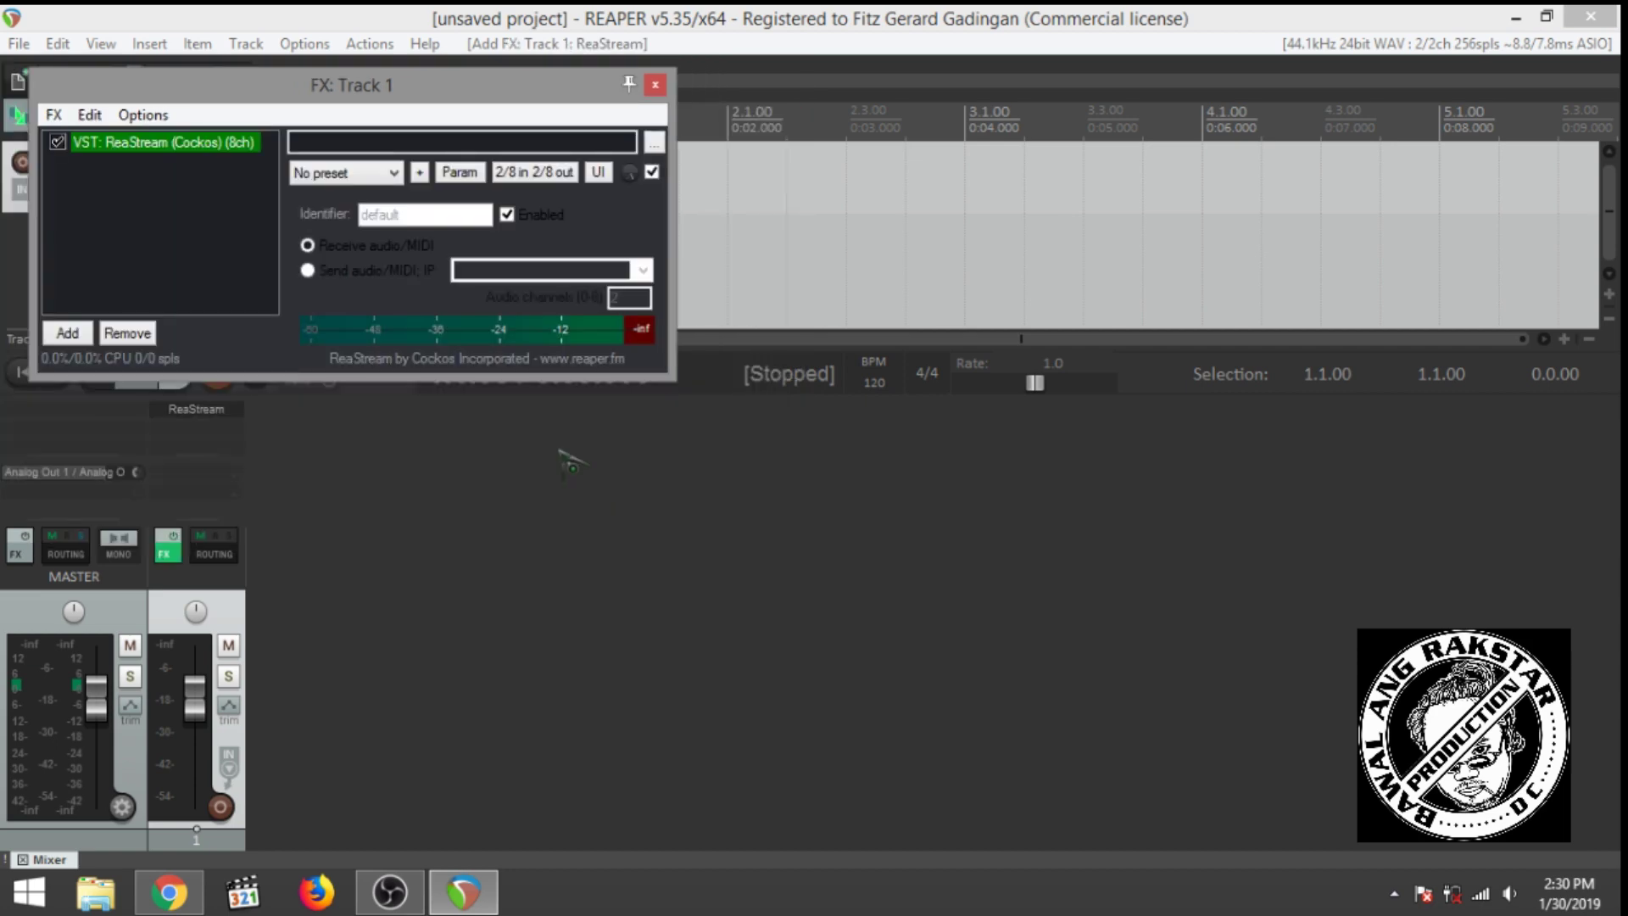
Step: Set ReaStream to send audio/MIDI to local broadcast and close the FX window
{"action": "left_click", "coordinate": [308, 269]}
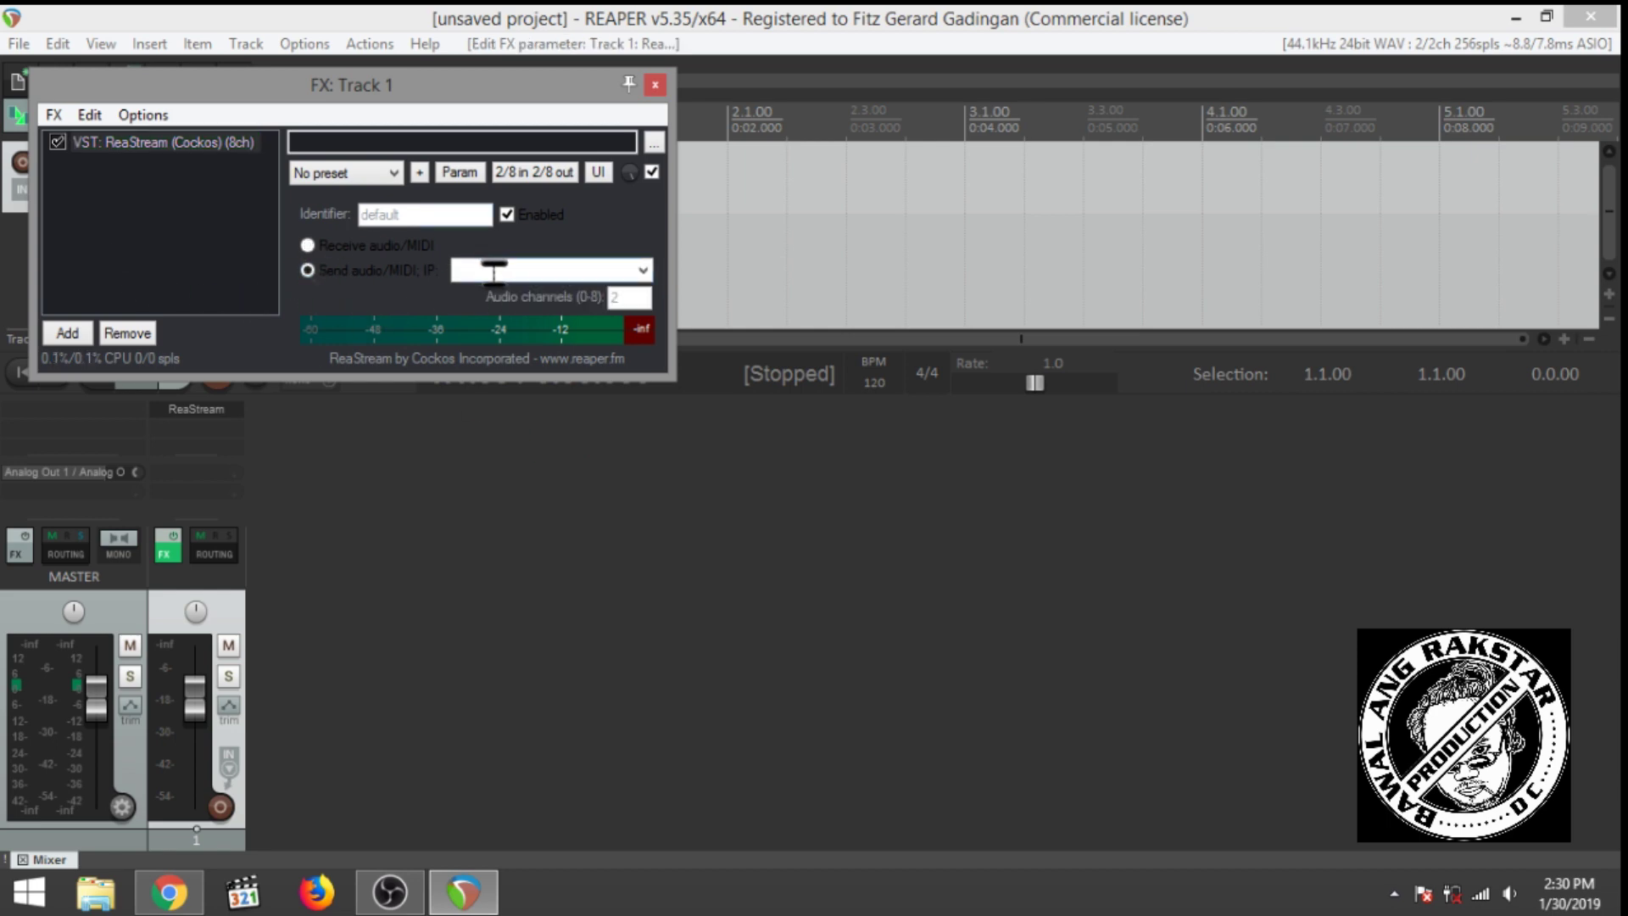
{"action": "left_click", "coordinate": [643, 269]}
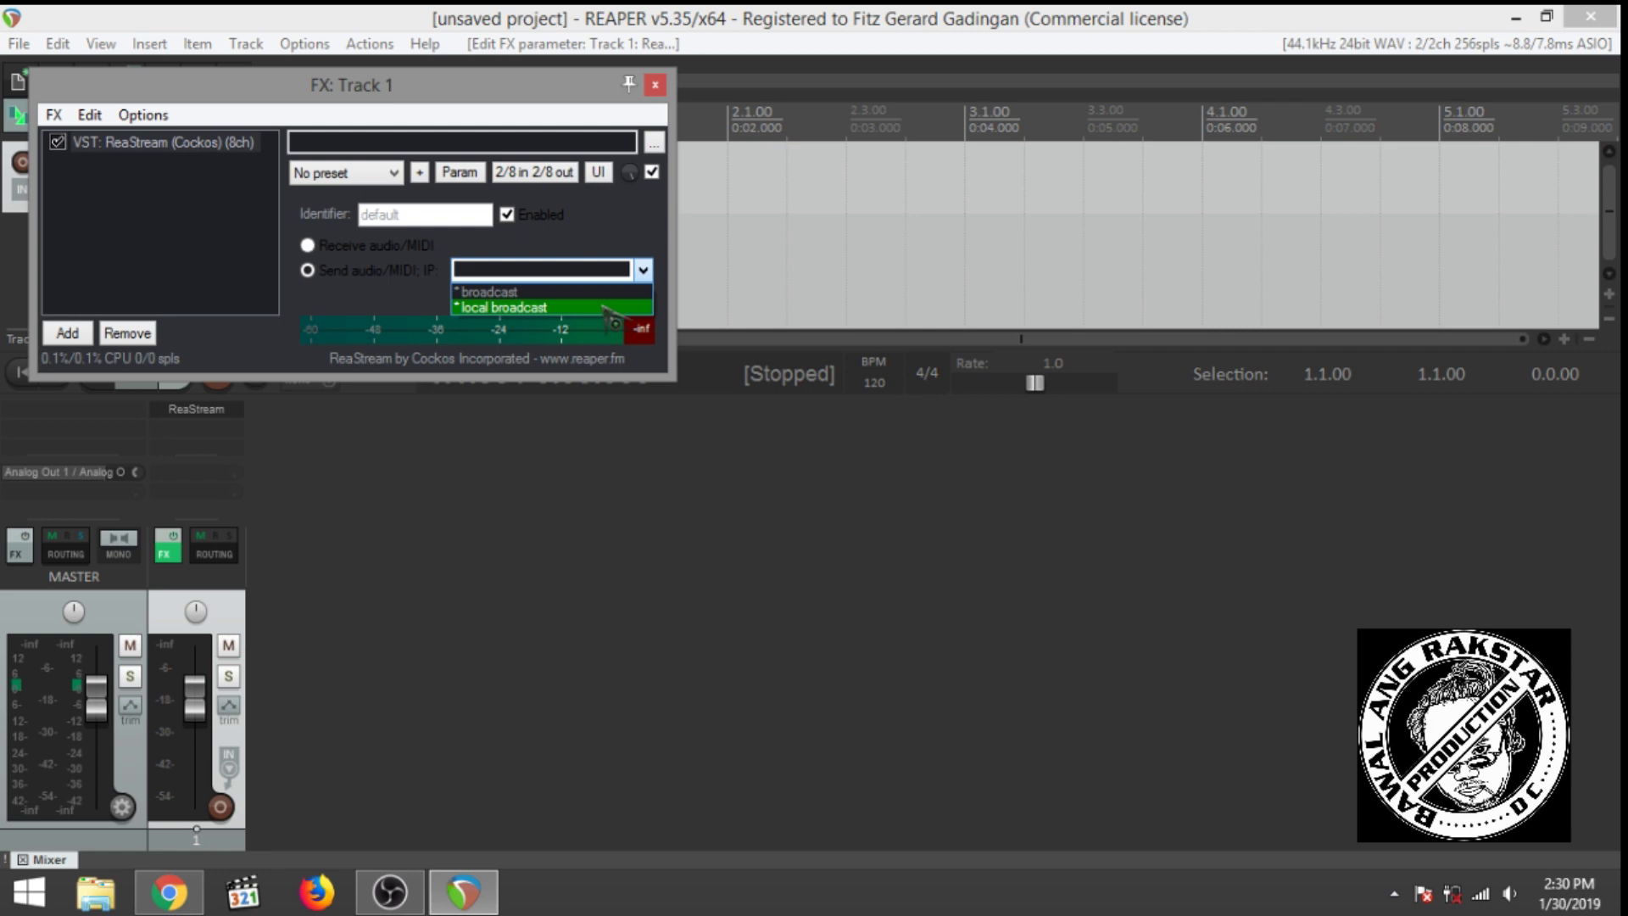
{"action": "left_click", "coordinate": [606, 309]}
{"action": "left_click", "coordinate": [655, 84]}
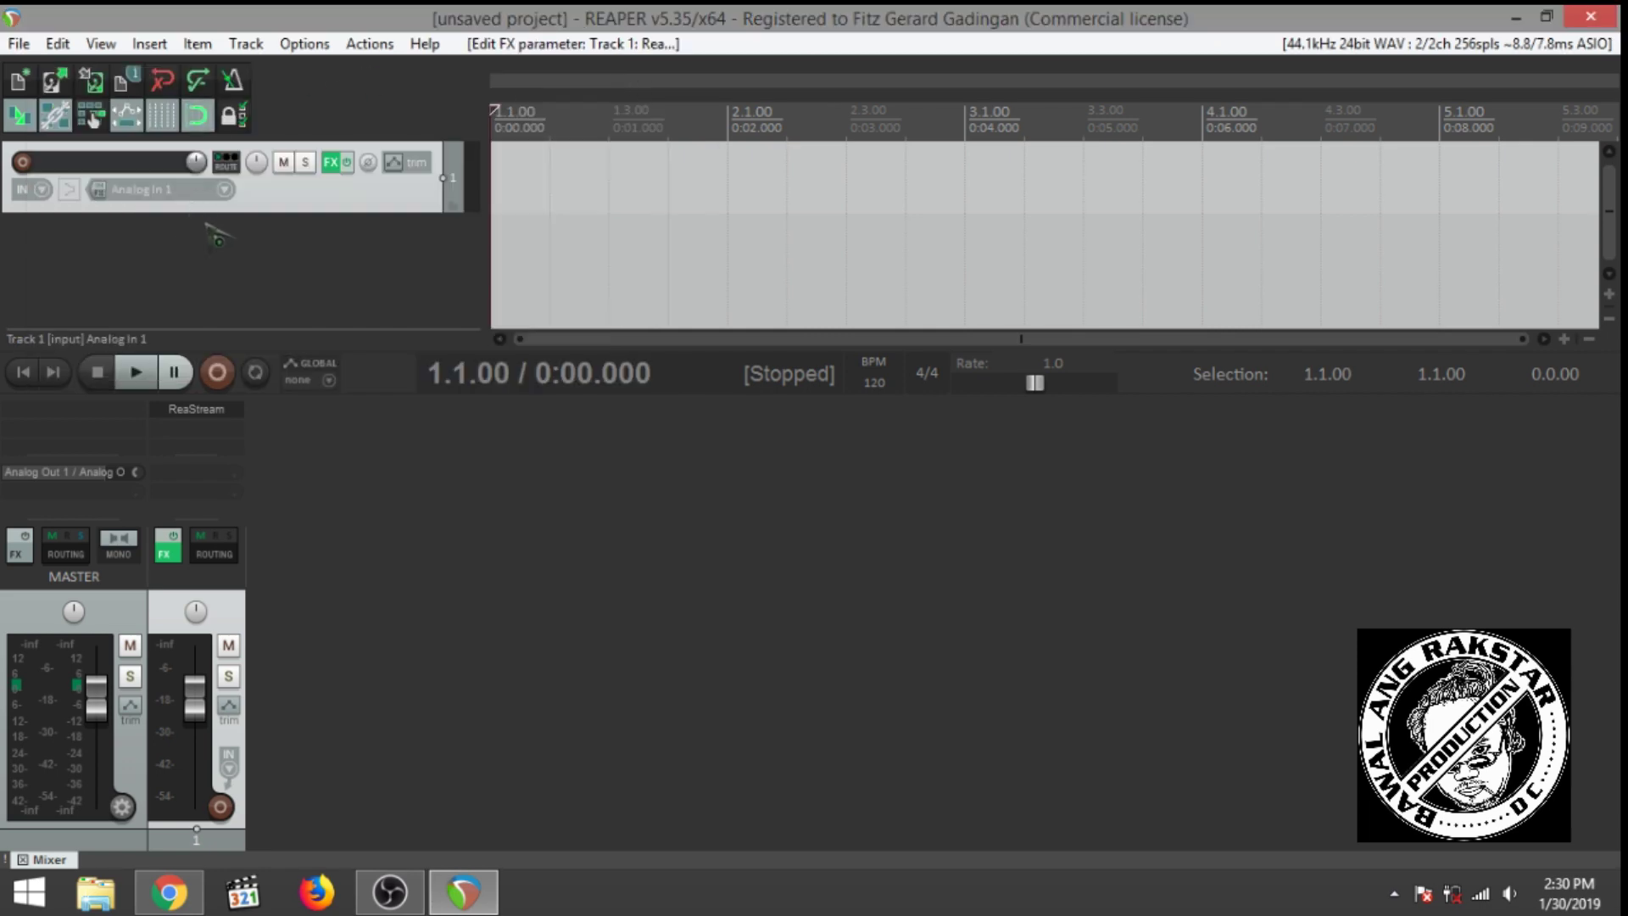
Step: Insert two more tracks and make Track 1 a folder containing them
{"action": "right_click", "coordinate": [236, 247]}
{"action": "left_click", "coordinate": [303, 264]}
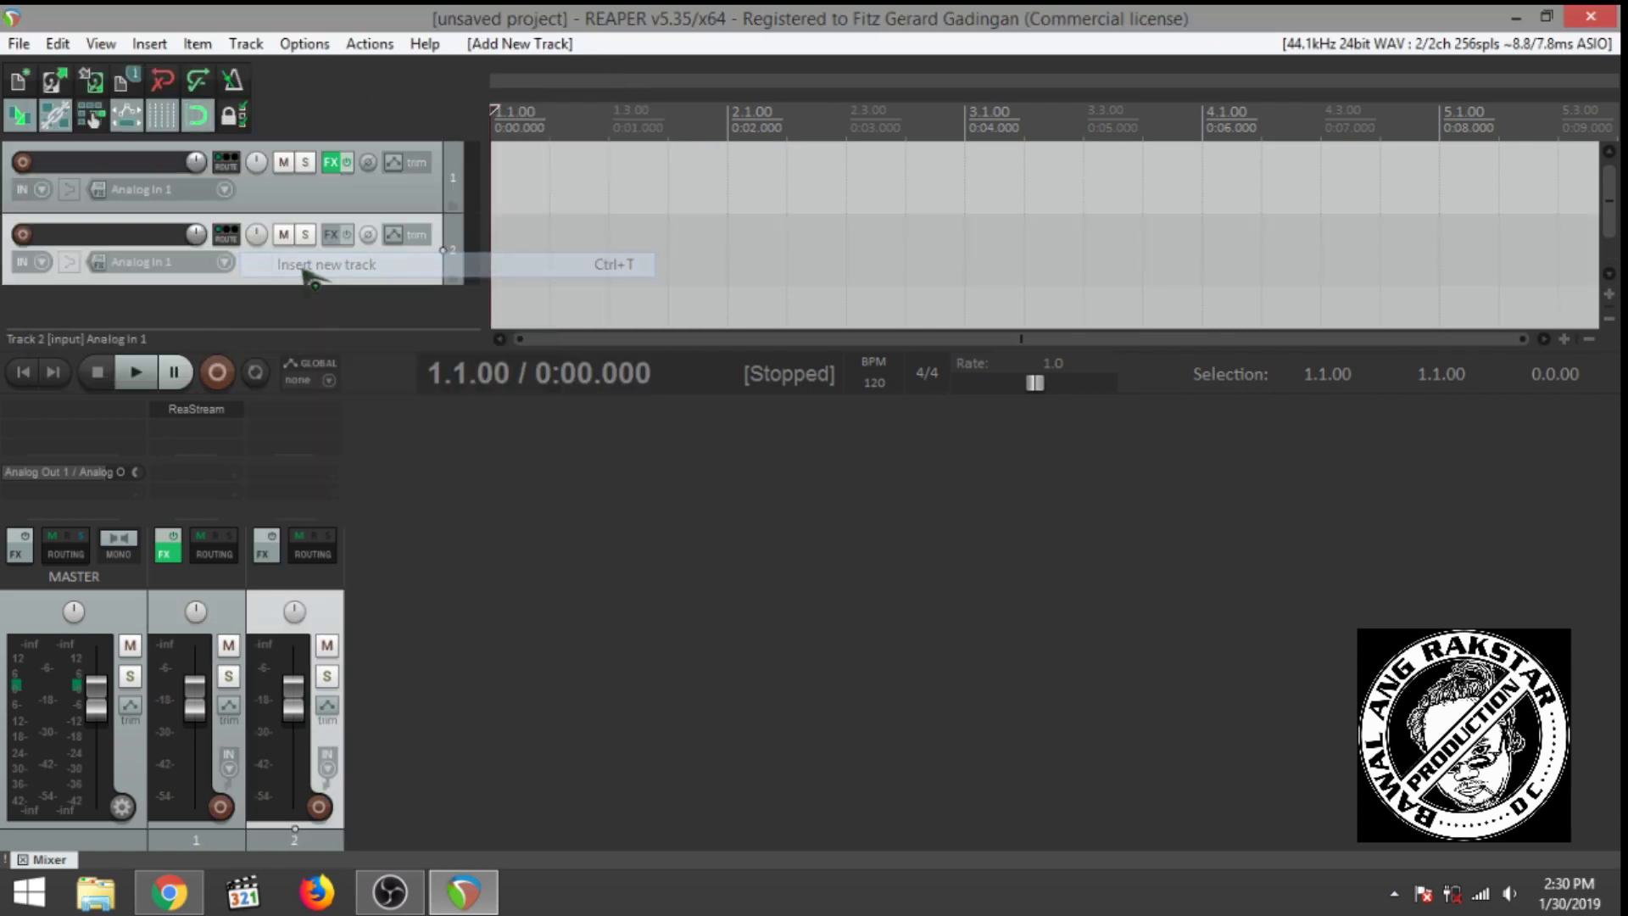
{"action": "right_click", "coordinate": [336, 320]}
{"action": "left_click", "coordinate": [365, 315]}
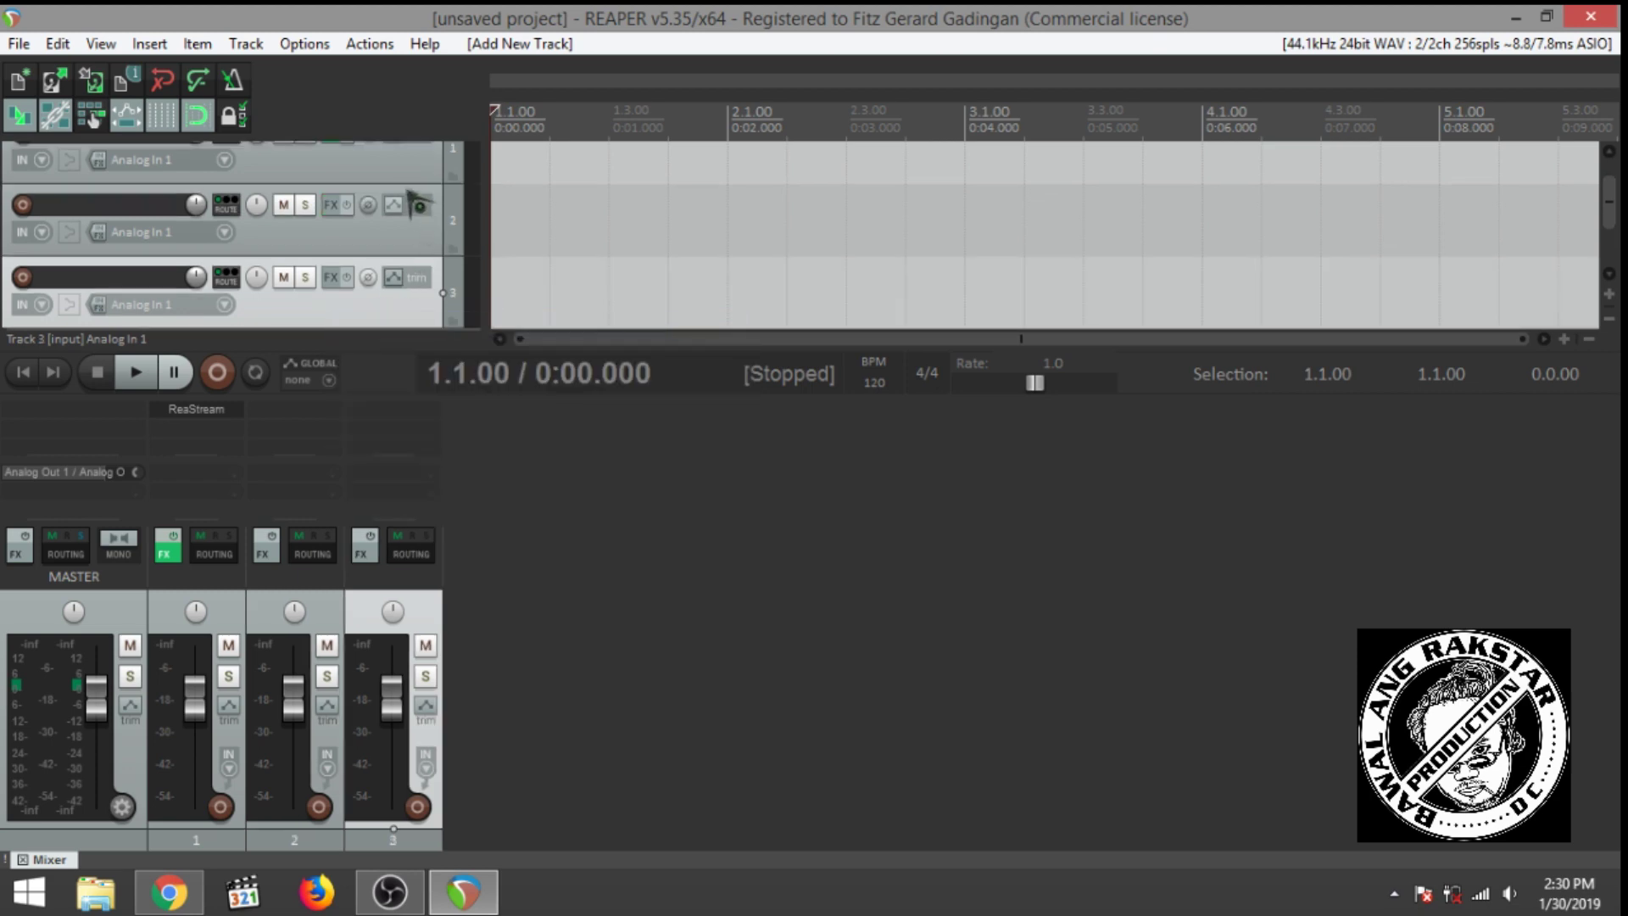
{"action": "scroll", "coordinate": [413, 211], "scroll_direction": "up", "scroll_amount": 1}
{"action": "left_click", "coordinate": [440, 207]}
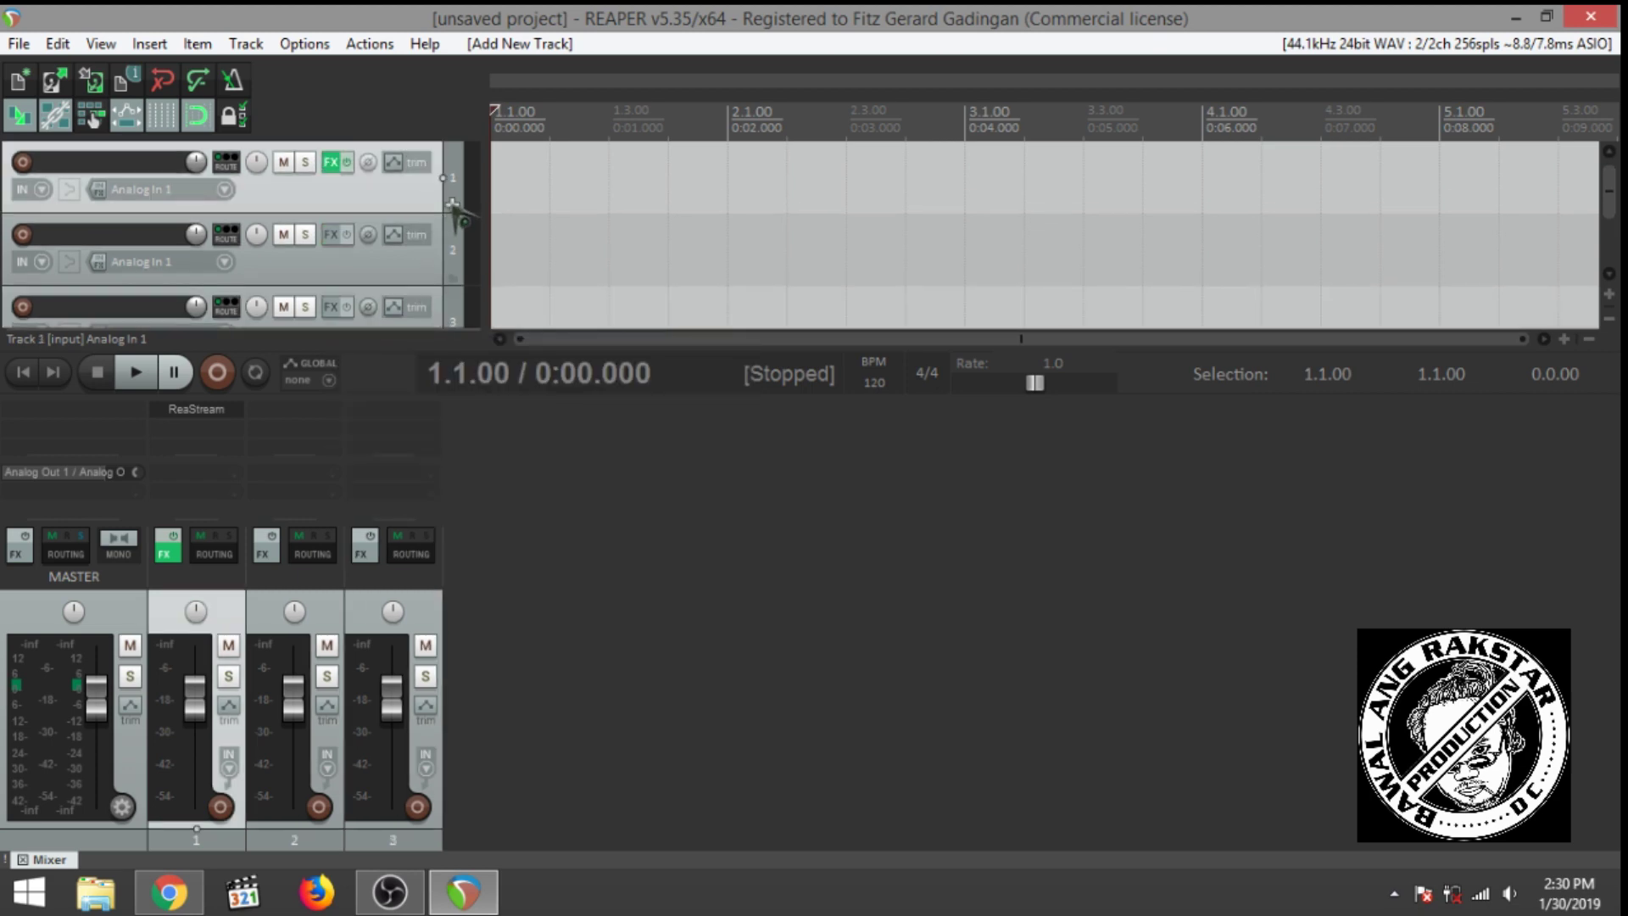
{"action": "left_click", "coordinate": [454, 207]}
Step: Name Track 2 'Vocals' and Track 3 'Guitars'
{"action": "left_click", "coordinate": [203, 248]}
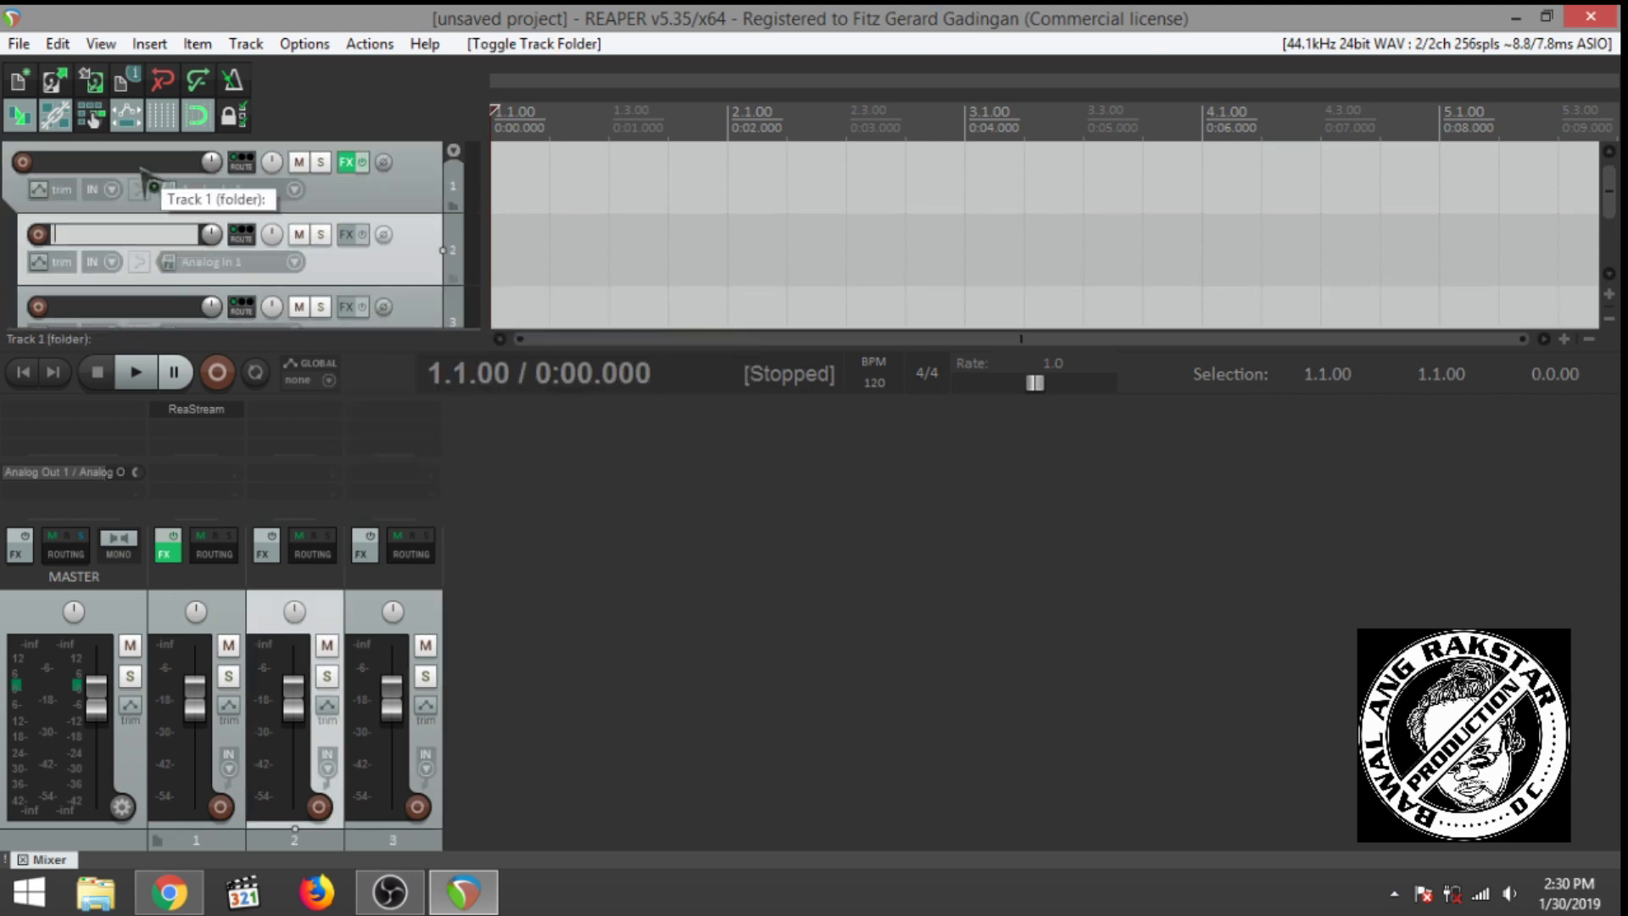
{"action": "key", "text": "Return"}
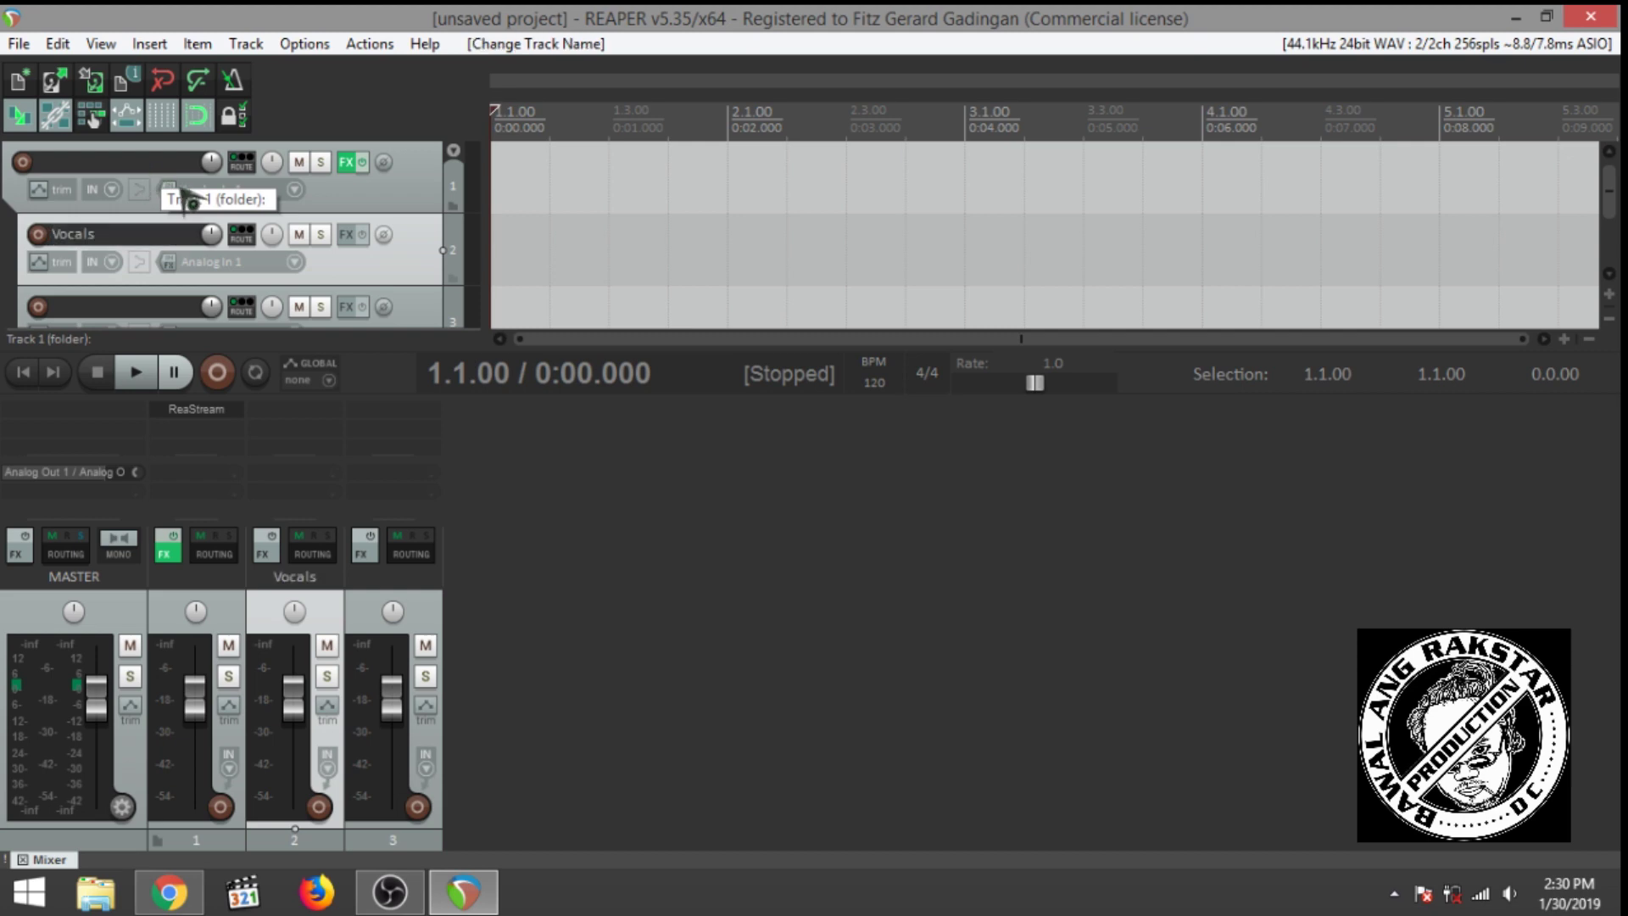
{"action": "left_click", "coordinate": [114, 310]}
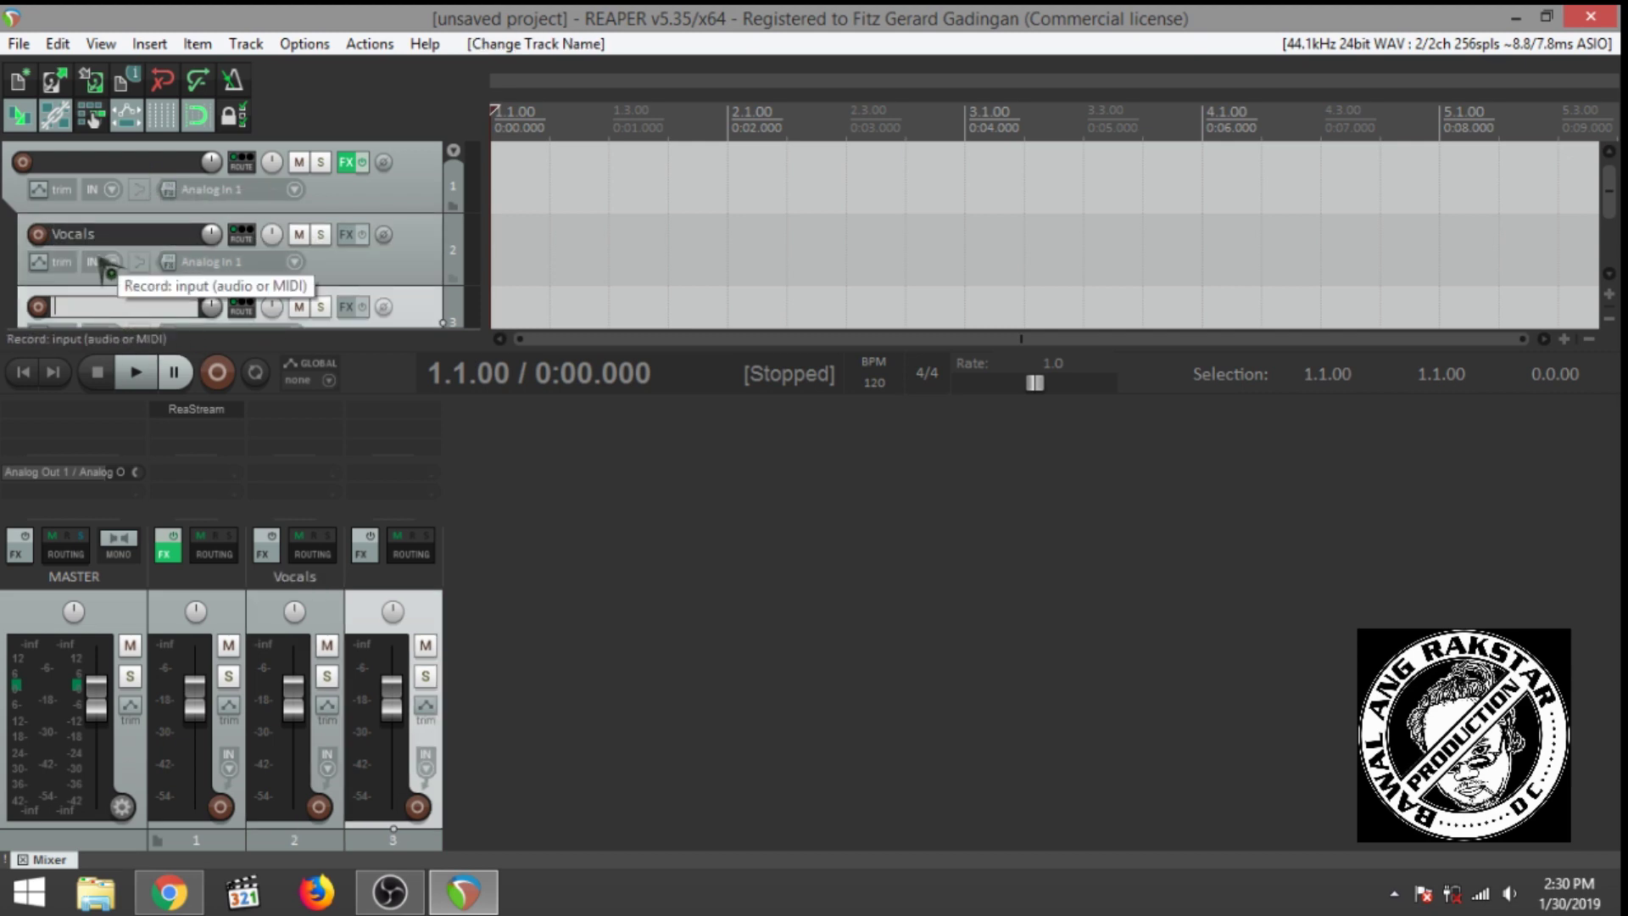
{"action": "type", "text": "Guitars"}
{"action": "key", "text": "Return"}
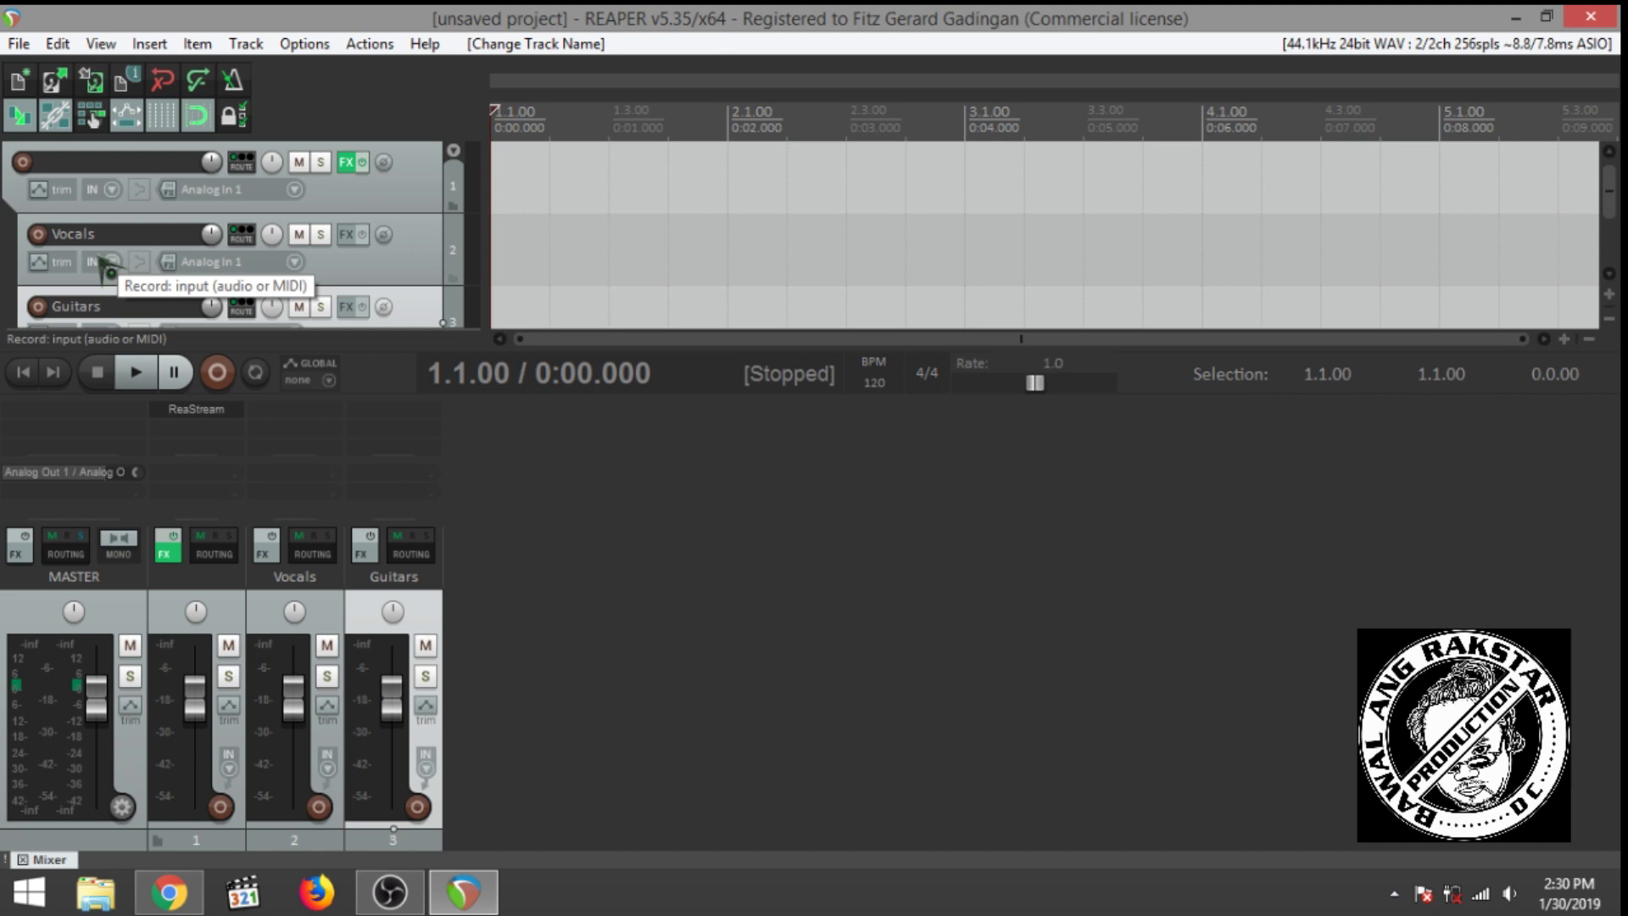
Step: Set the Vocals track input to Mono > Analog In 2
{"action": "left_click", "coordinate": [243, 273]}
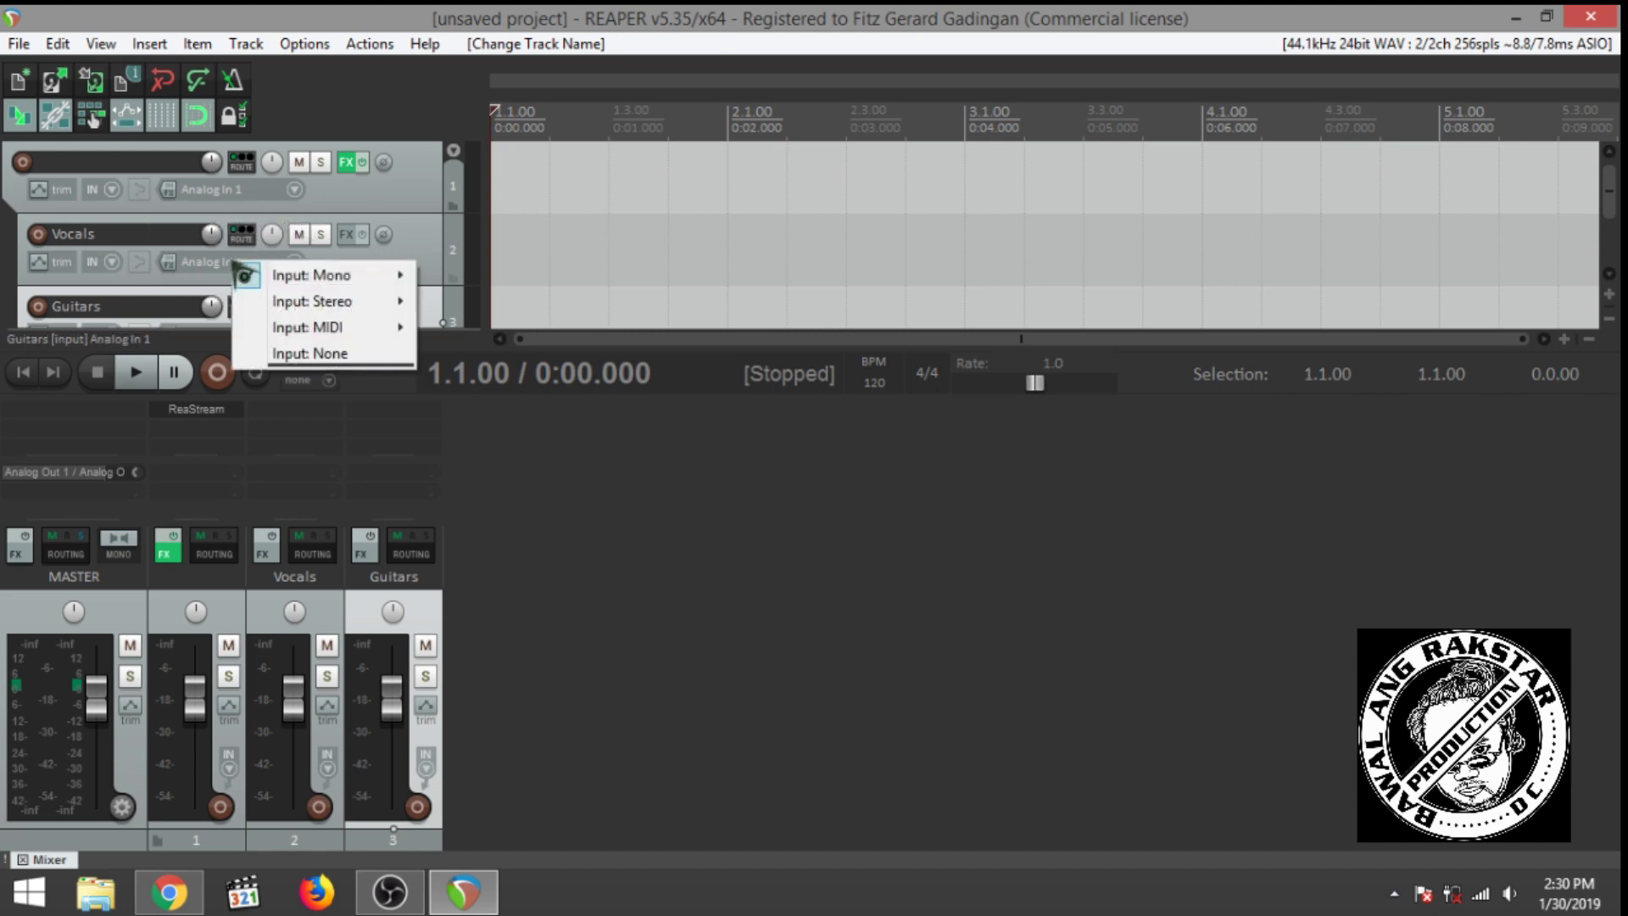
{"action": "mouse_move", "coordinate": [375, 277]}
{"action": "left_click", "coordinate": [488, 300]}
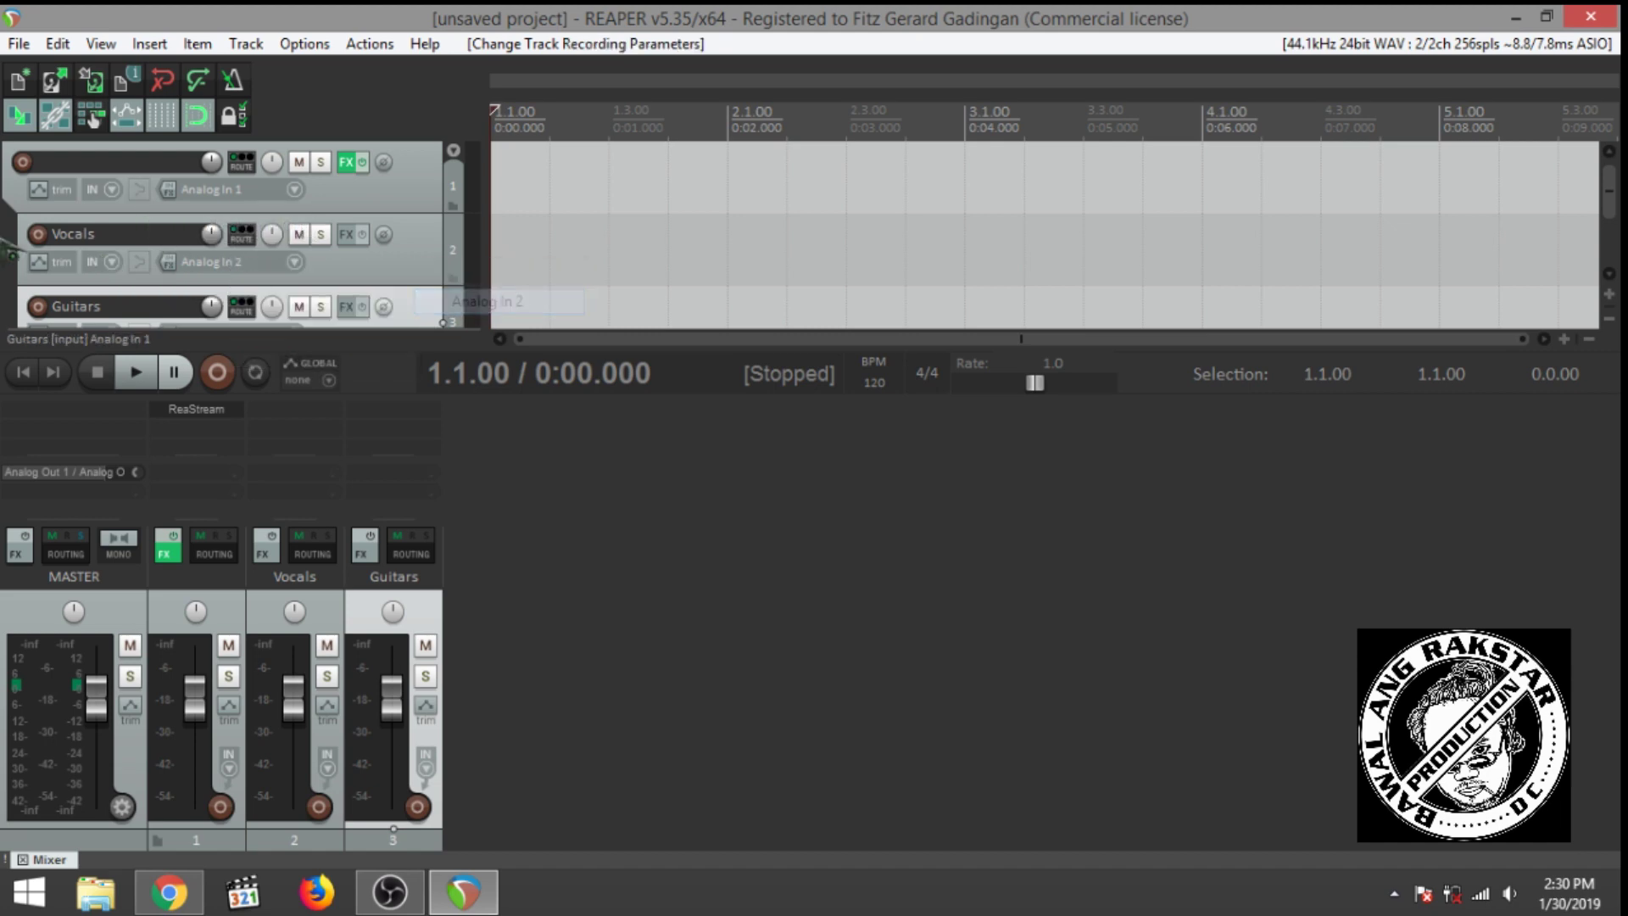
Step: Add EZmix to the Vocals track and show only the Vocals instrument group presets
{"action": "left_click", "coordinate": [346, 236]}
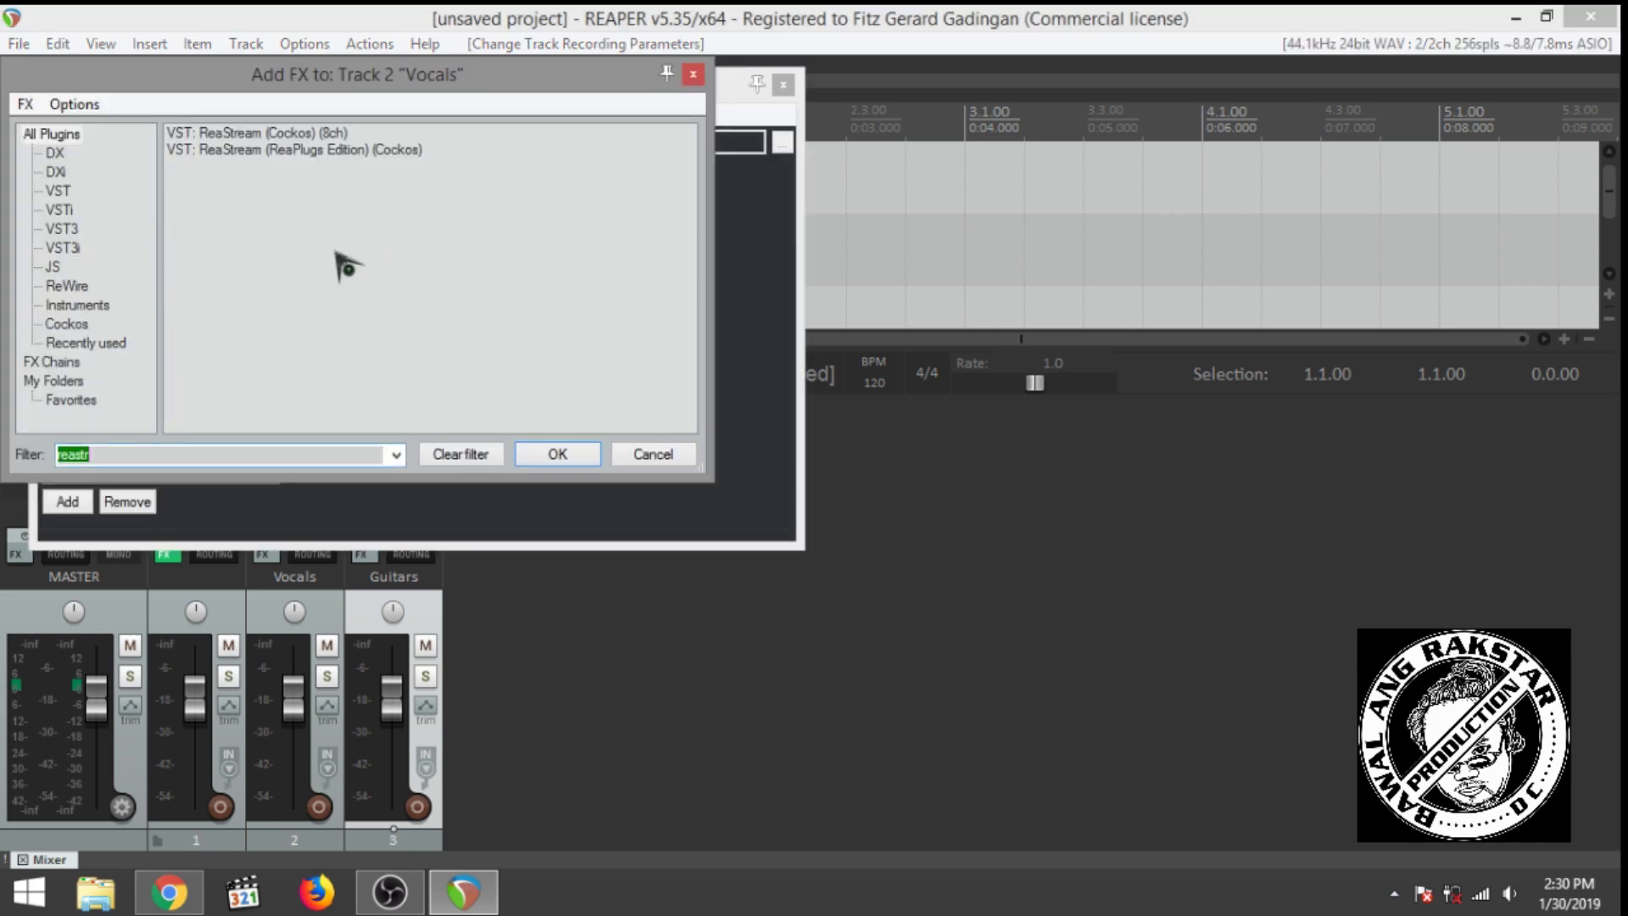
{"action": "type", "text": "ez"}
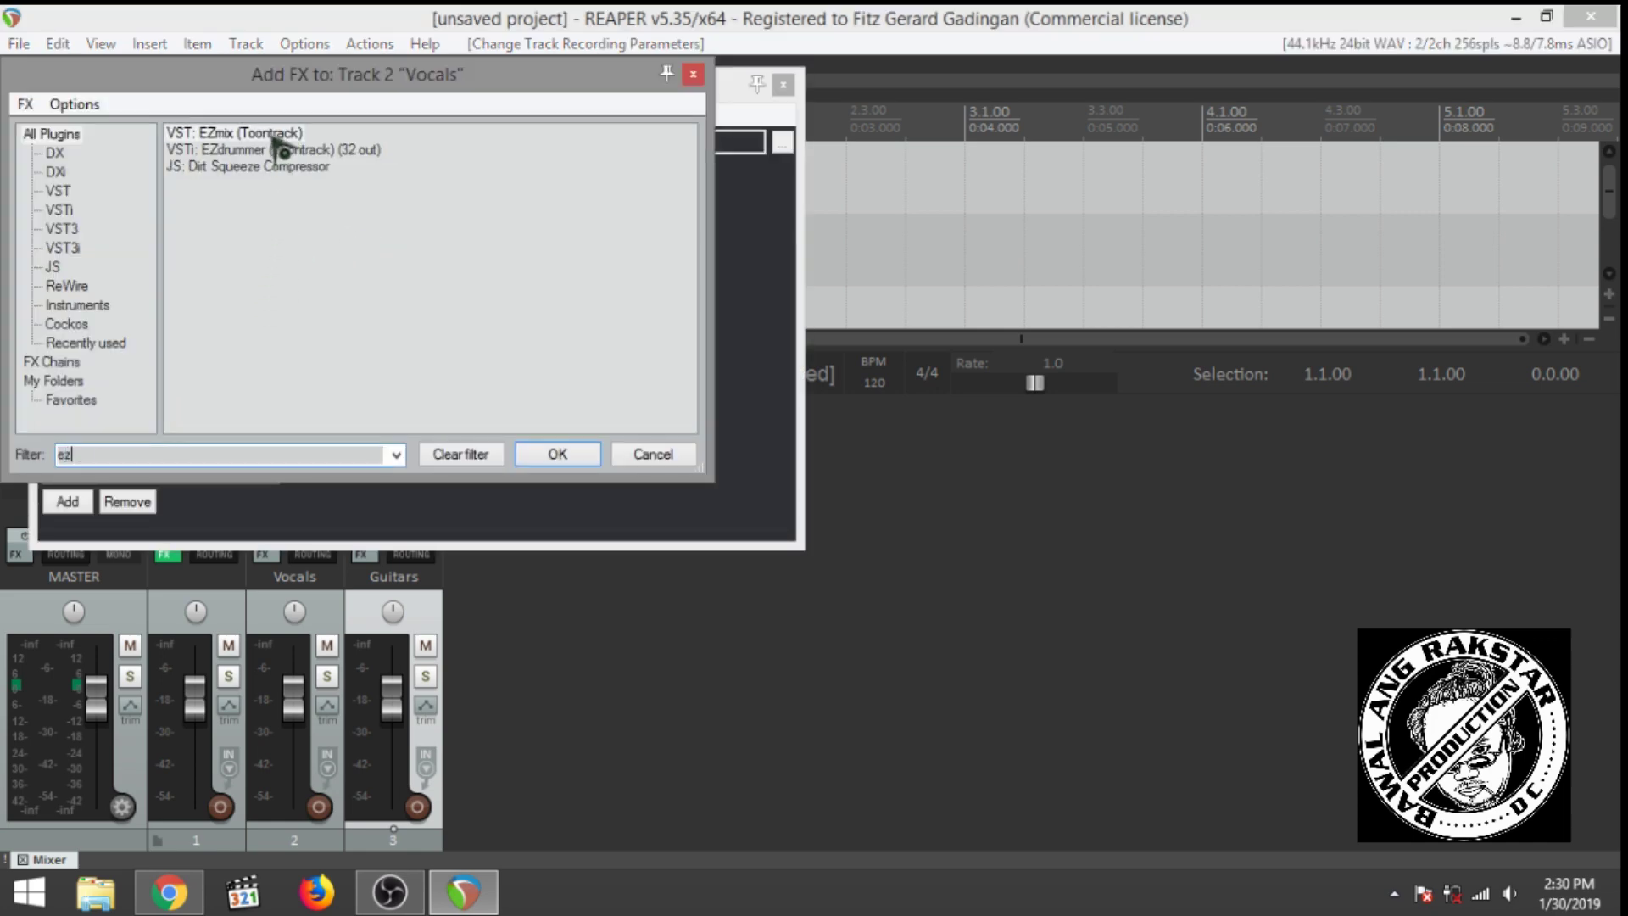
{"action": "double_click", "coordinate": [282, 134]}
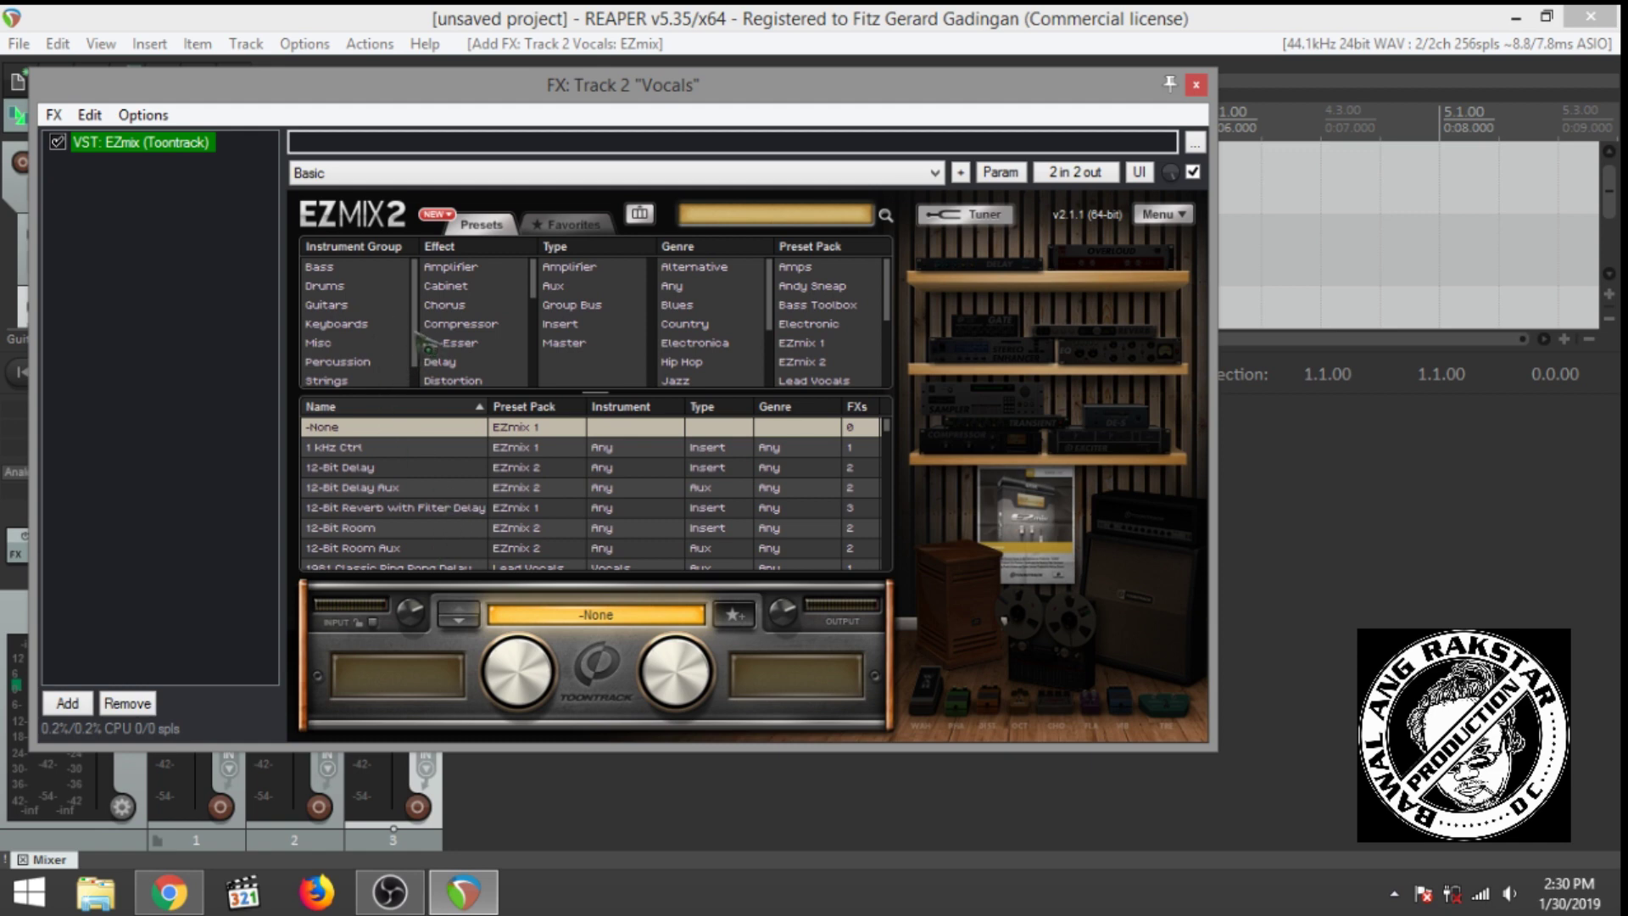
{"action": "left_click_drag", "start_coordinate": [418, 345], "coordinate": [422, 391]}
{"action": "left_click", "coordinate": [330, 377]}
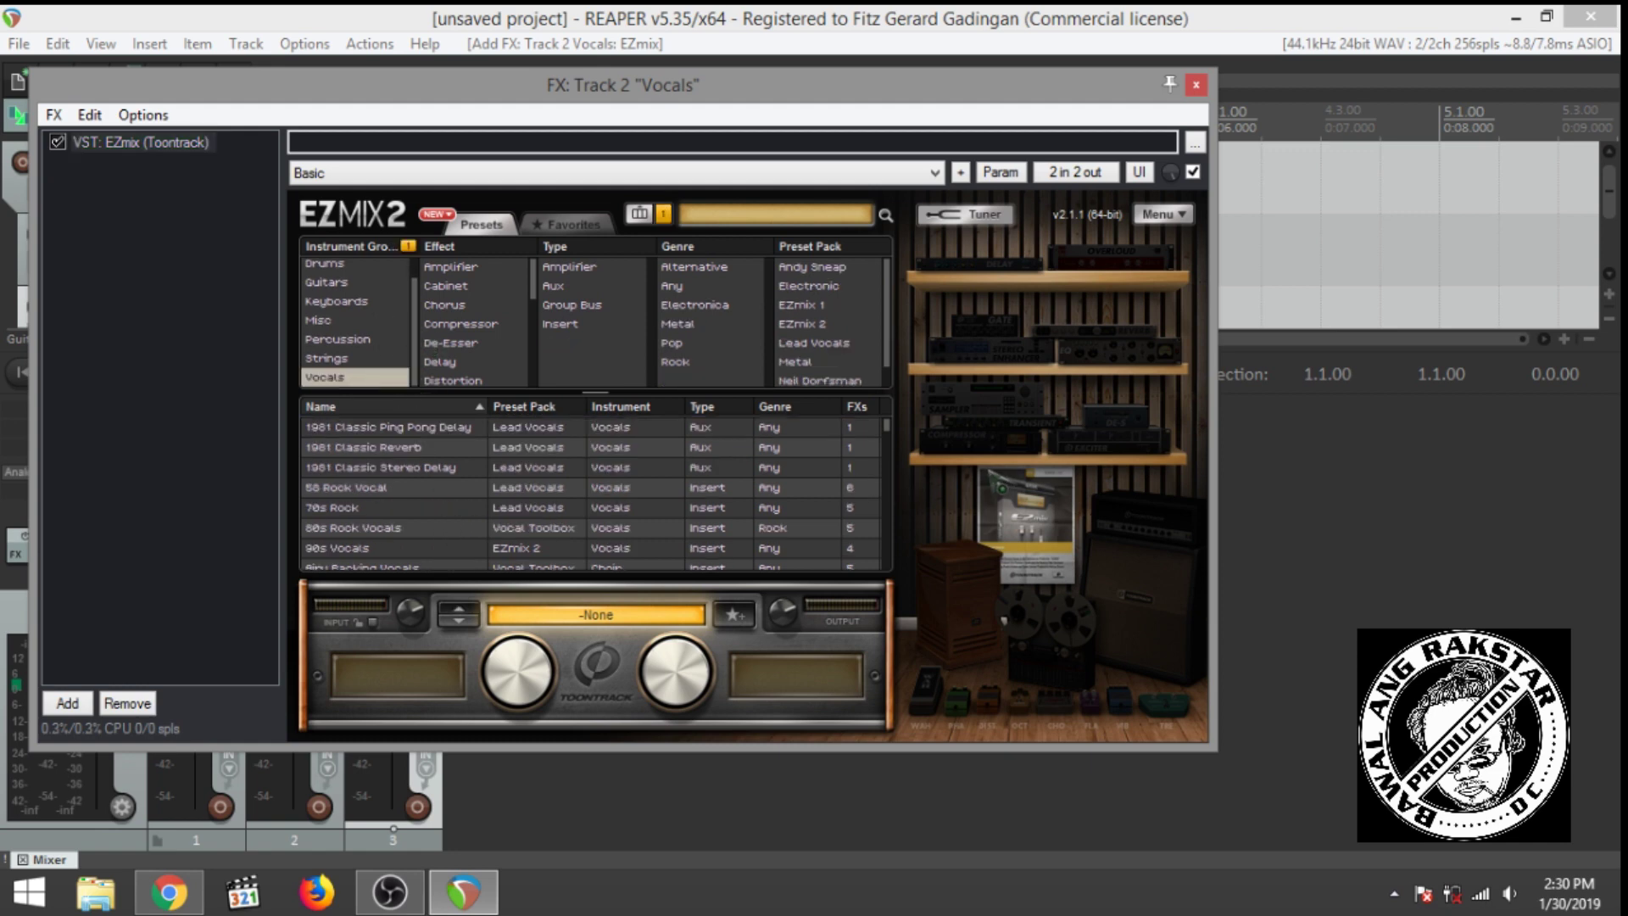
Step: Load Rock Room, then the SM7 Verb preset, and close the EZmix window
{"action": "left_click_drag", "start_coordinate": [889, 425], "coordinate": [889, 519]}
{"action": "scroll", "coordinate": [594, 508], "scroll_direction": "down", "scroll_amount": 3}
{"action": "scroll", "coordinate": [360, 509], "scroll_direction": "up", "scroll_amount": 4}
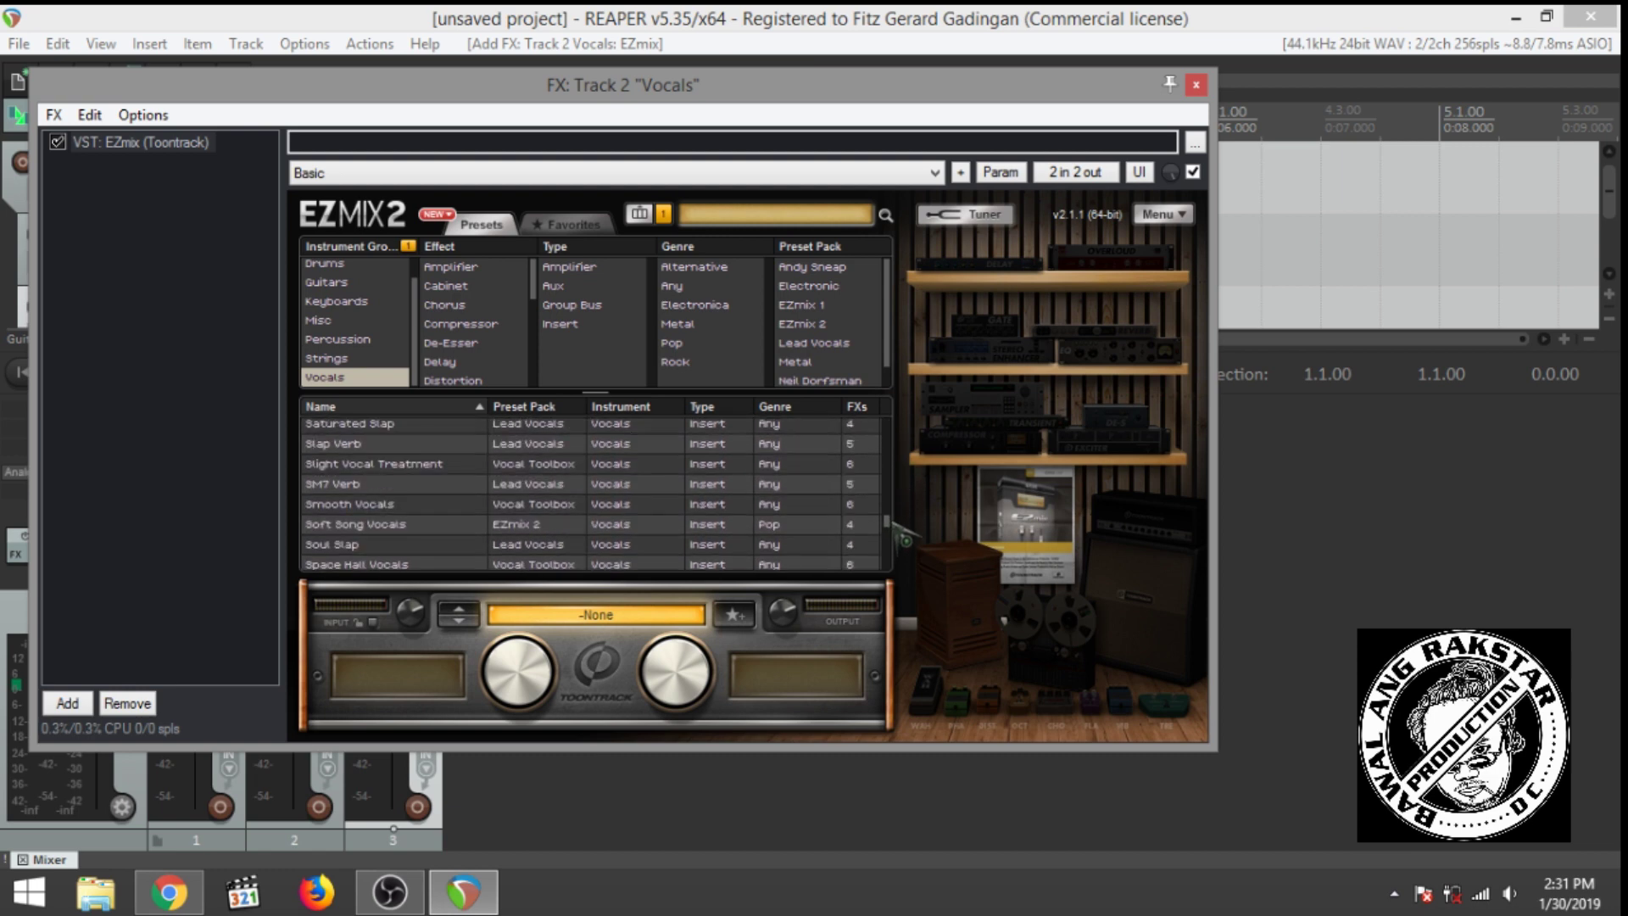
{"action": "left_click", "coordinate": [374, 458]}
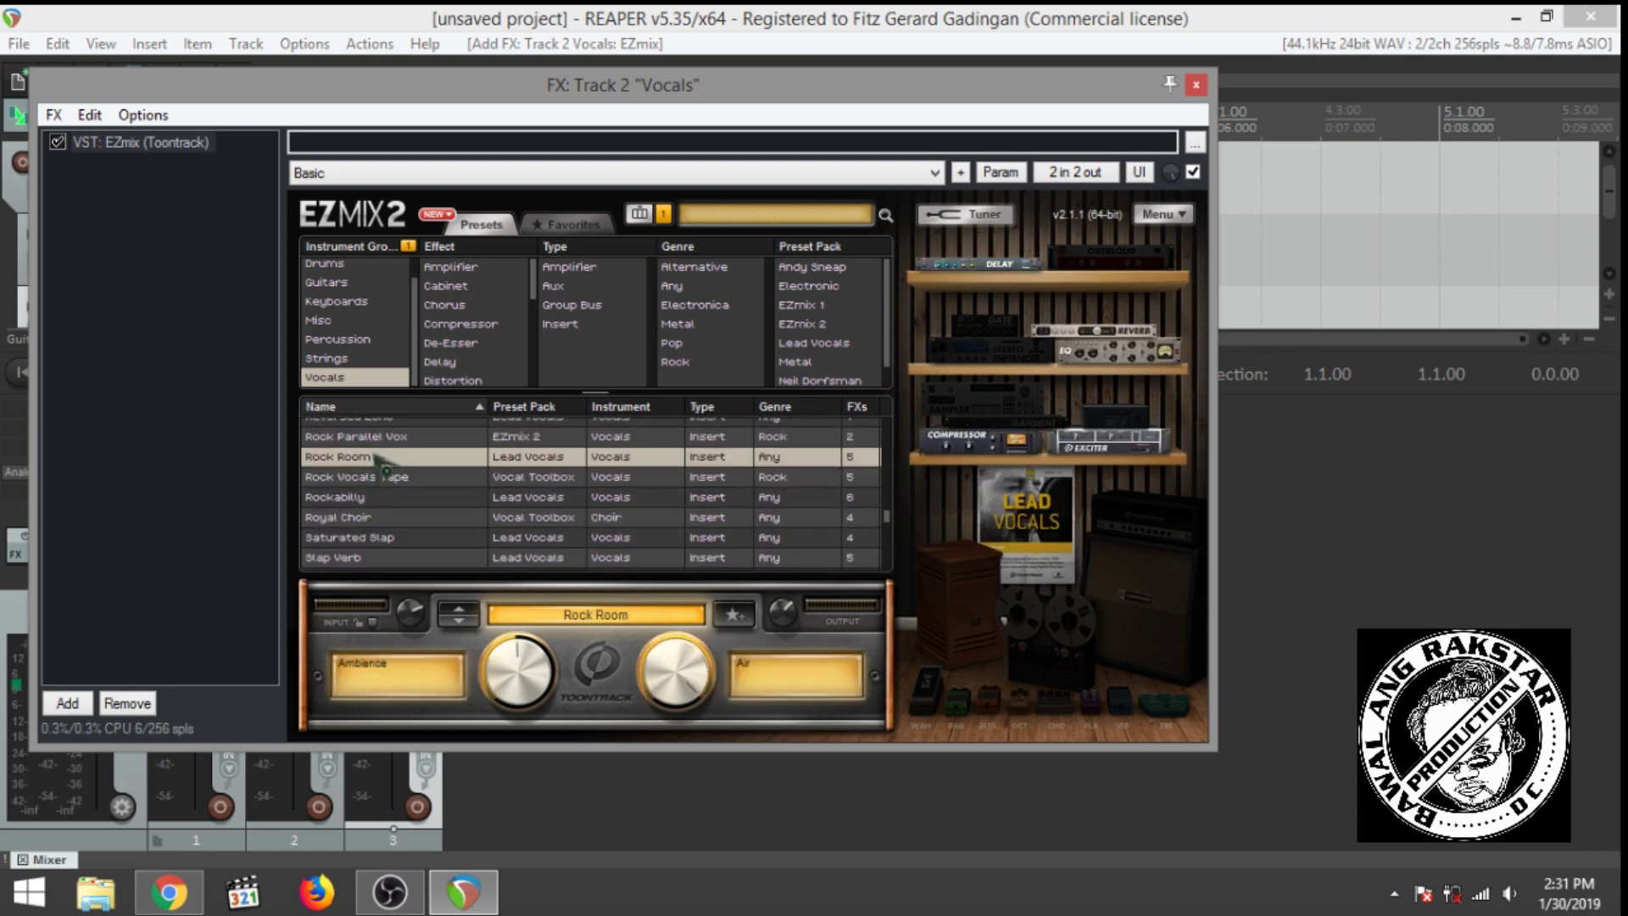
{"action": "scroll", "coordinate": [382, 484], "scroll_direction": "down", "scroll_amount": 3}
{"action": "scroll", "coordinate": [385, 496], "scroll_direction": "up", "scroll_amount": 2}
{"action": "scroll", "coordinate": [385, 492], "scroll_direction": "down", "scroll_amount": 2}
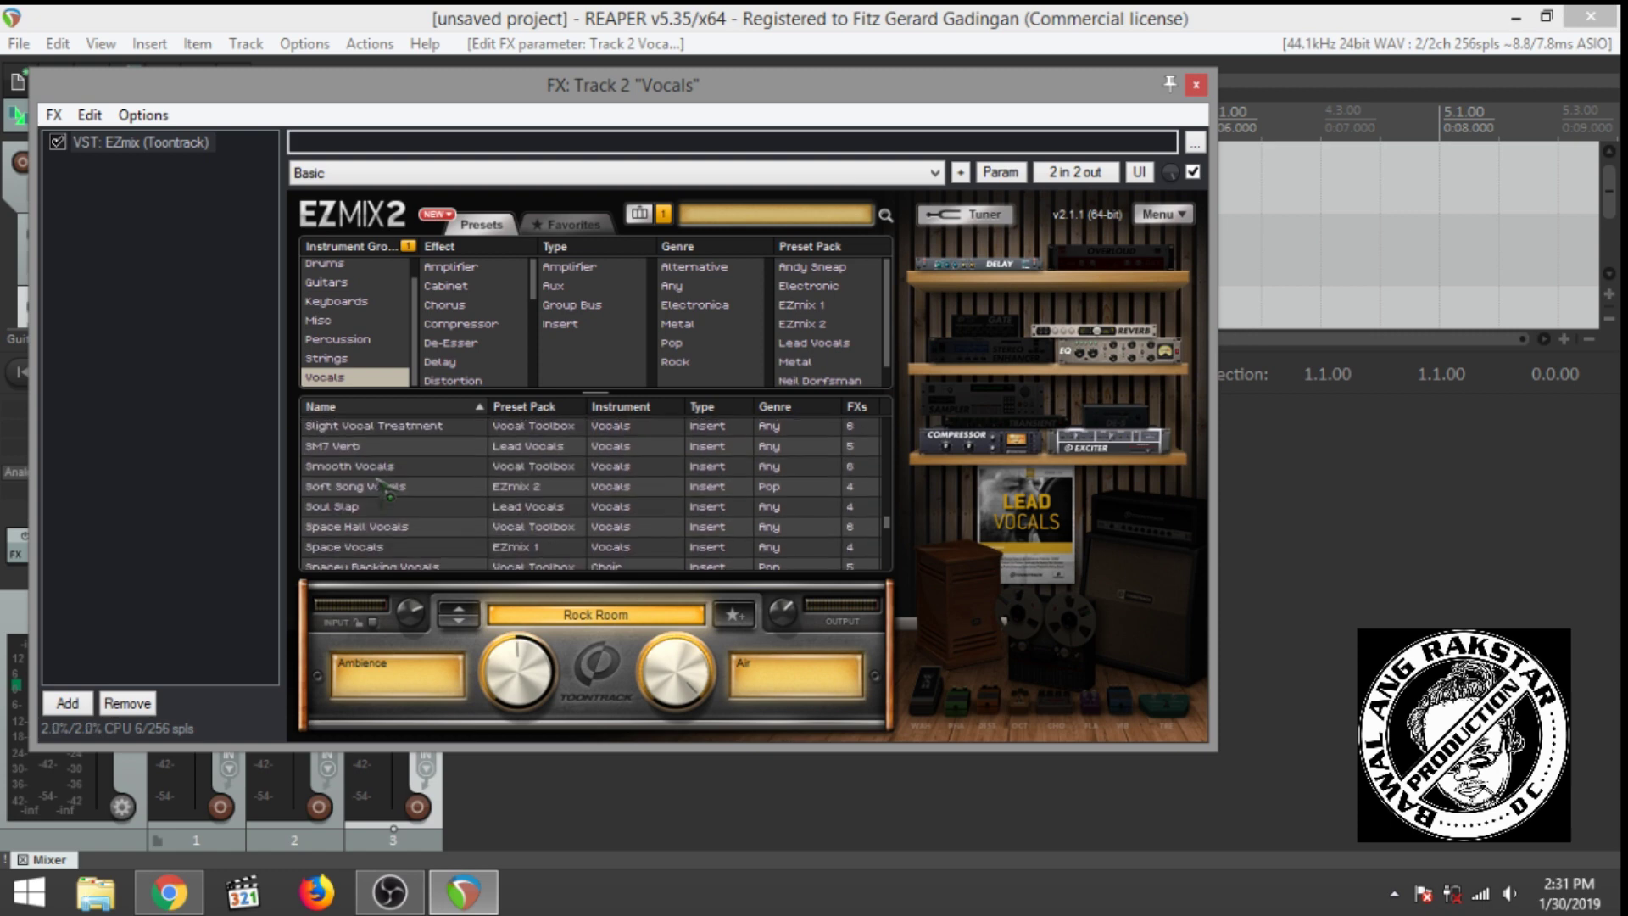
{"action": "left_click", "coordinate": [367, 465]}
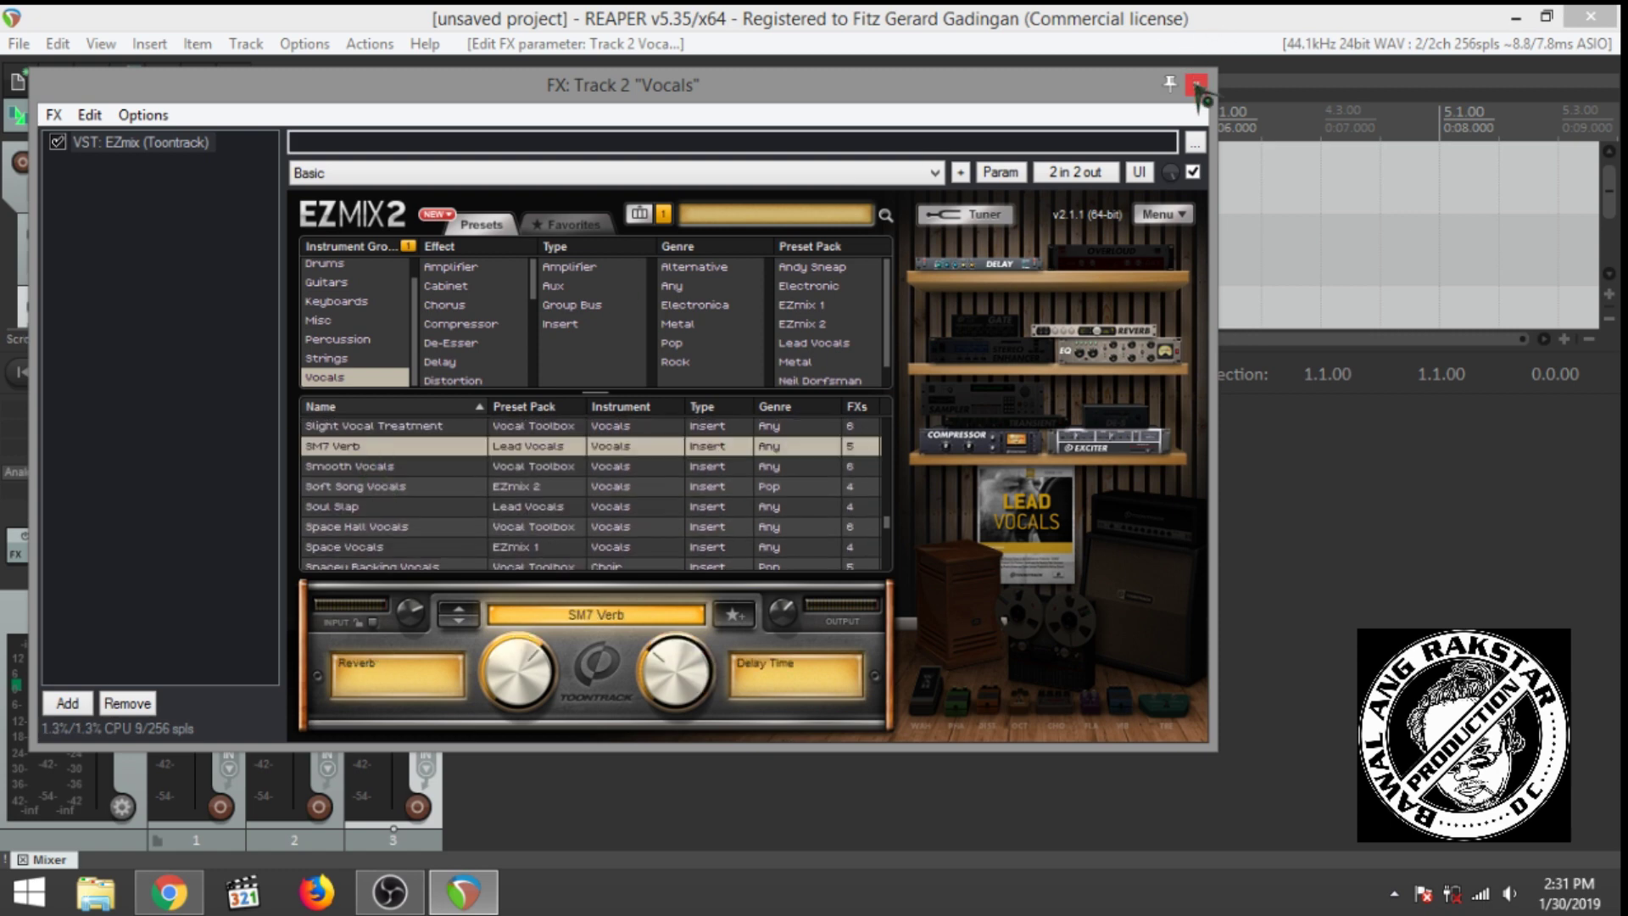
{"action": "left_click", "coordinate": [1195, 85]}
Step: Add the AmpliTube 4 VST plugin to the Guitars track
{"action": "left_click", "coordinate": [345, 306]}
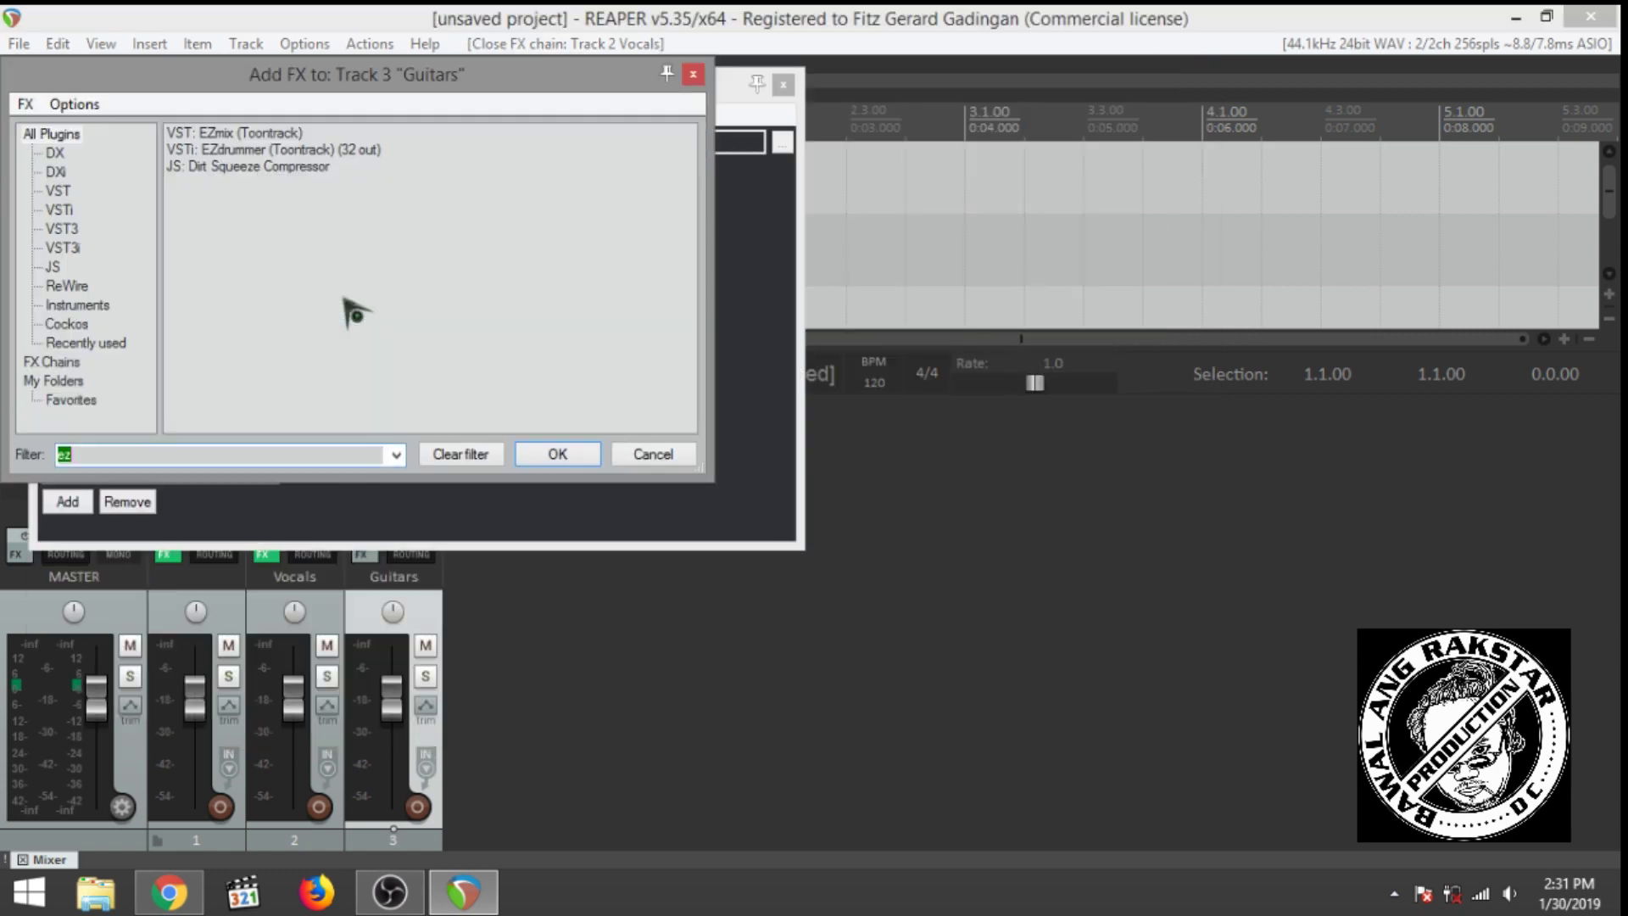
{"action": "type", "text": "ampl"}
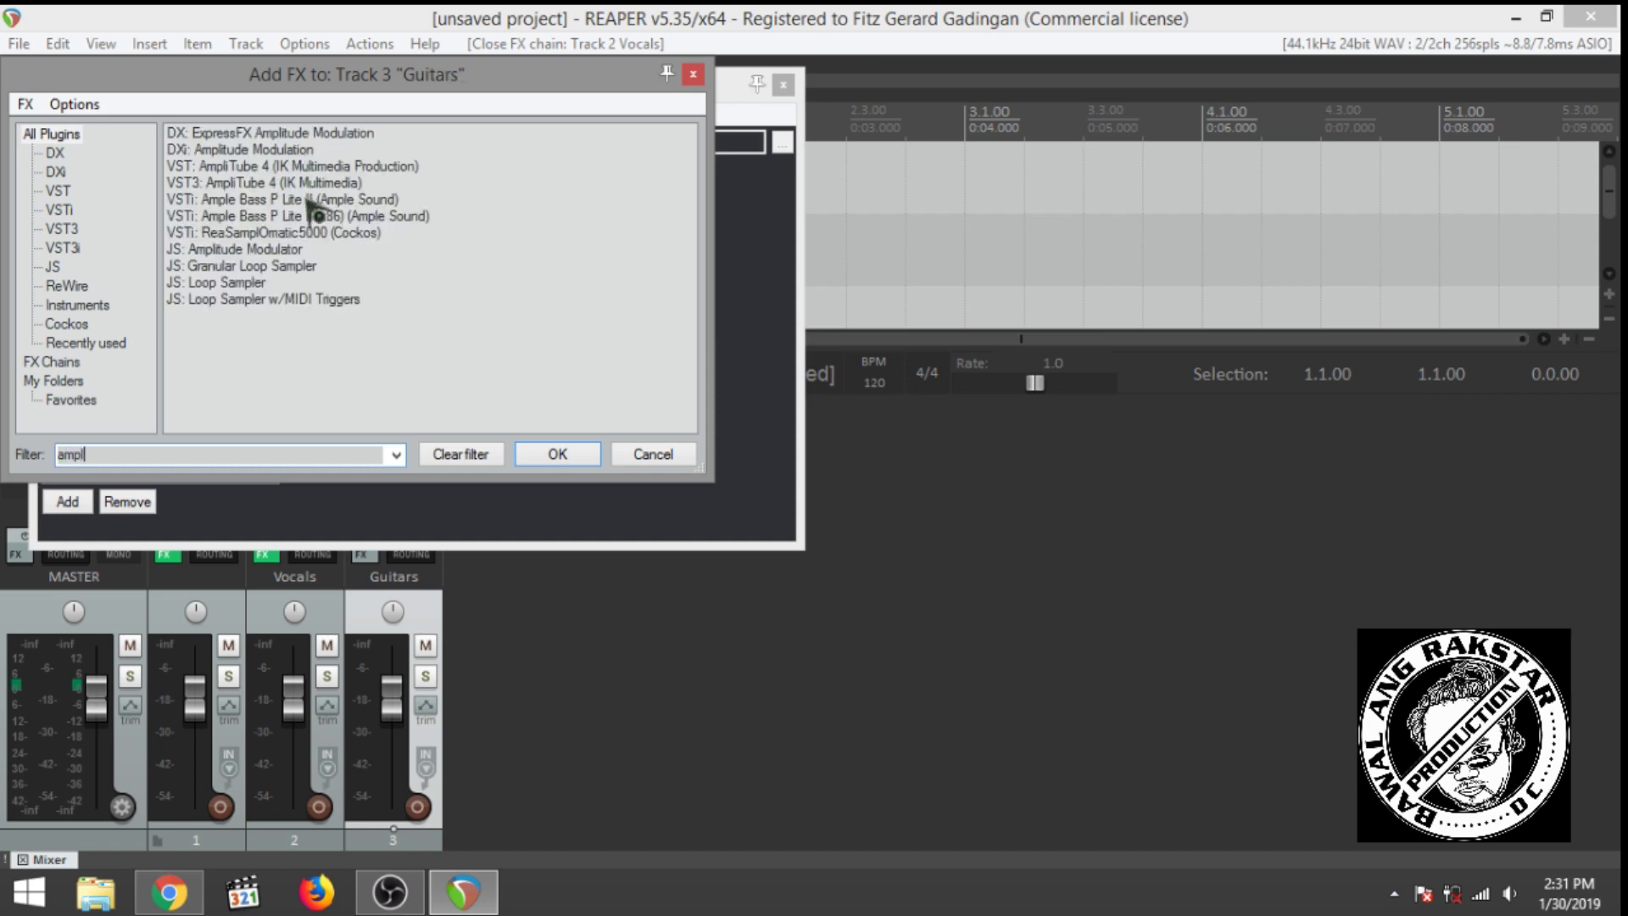
{"action": "left_click", "coordinate": [322, 167]}
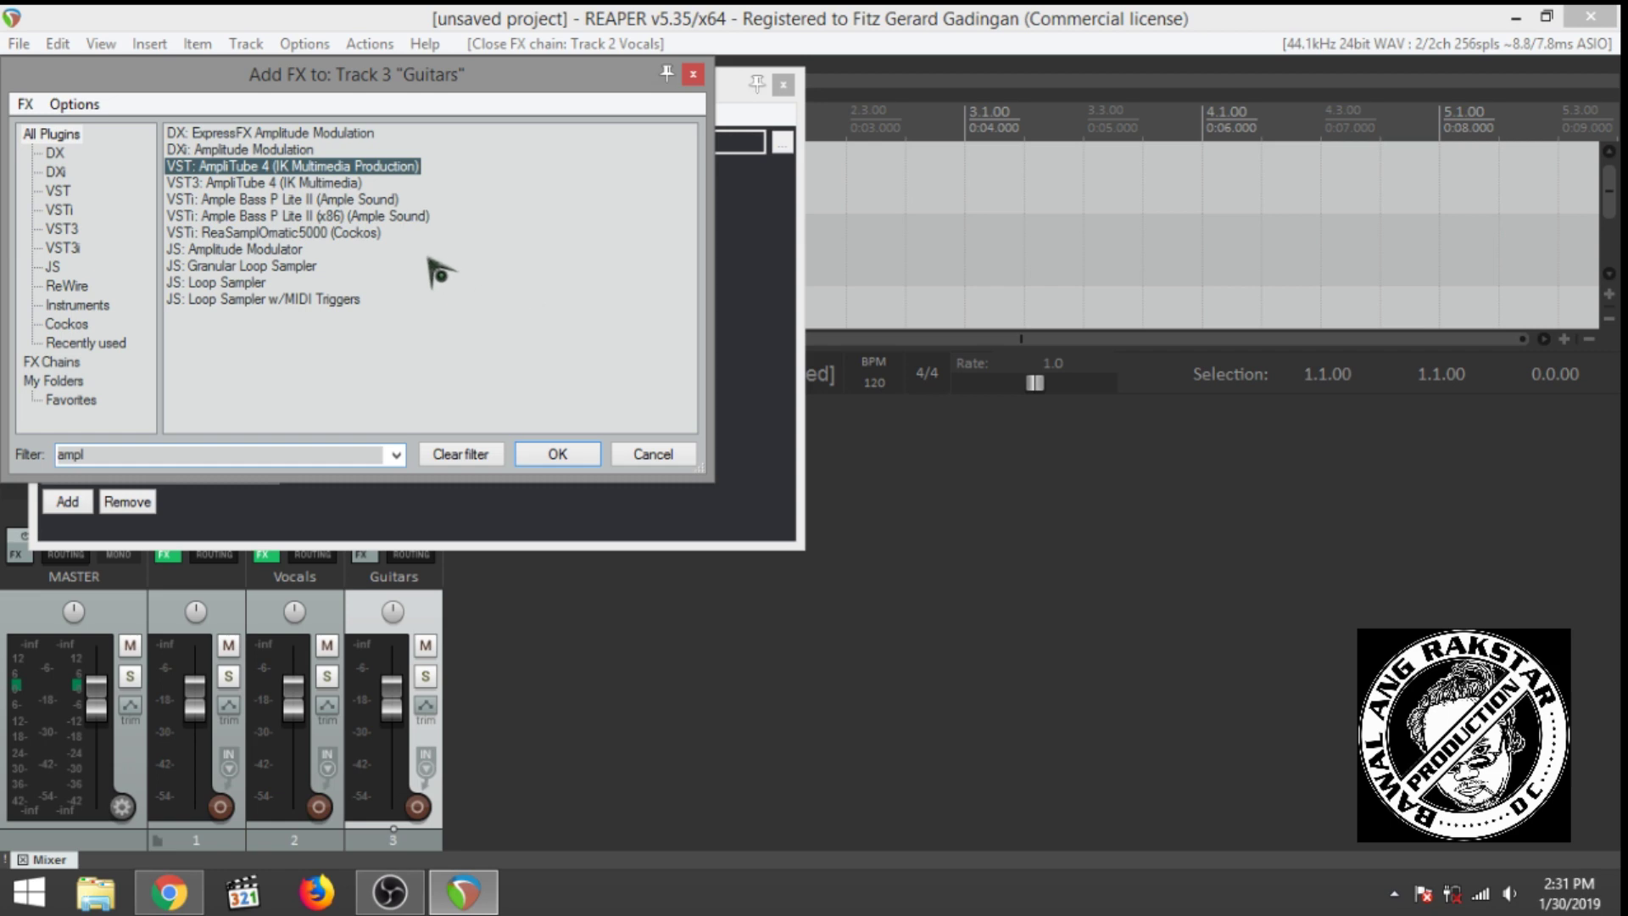
{"action": "key", "text": "Return"}
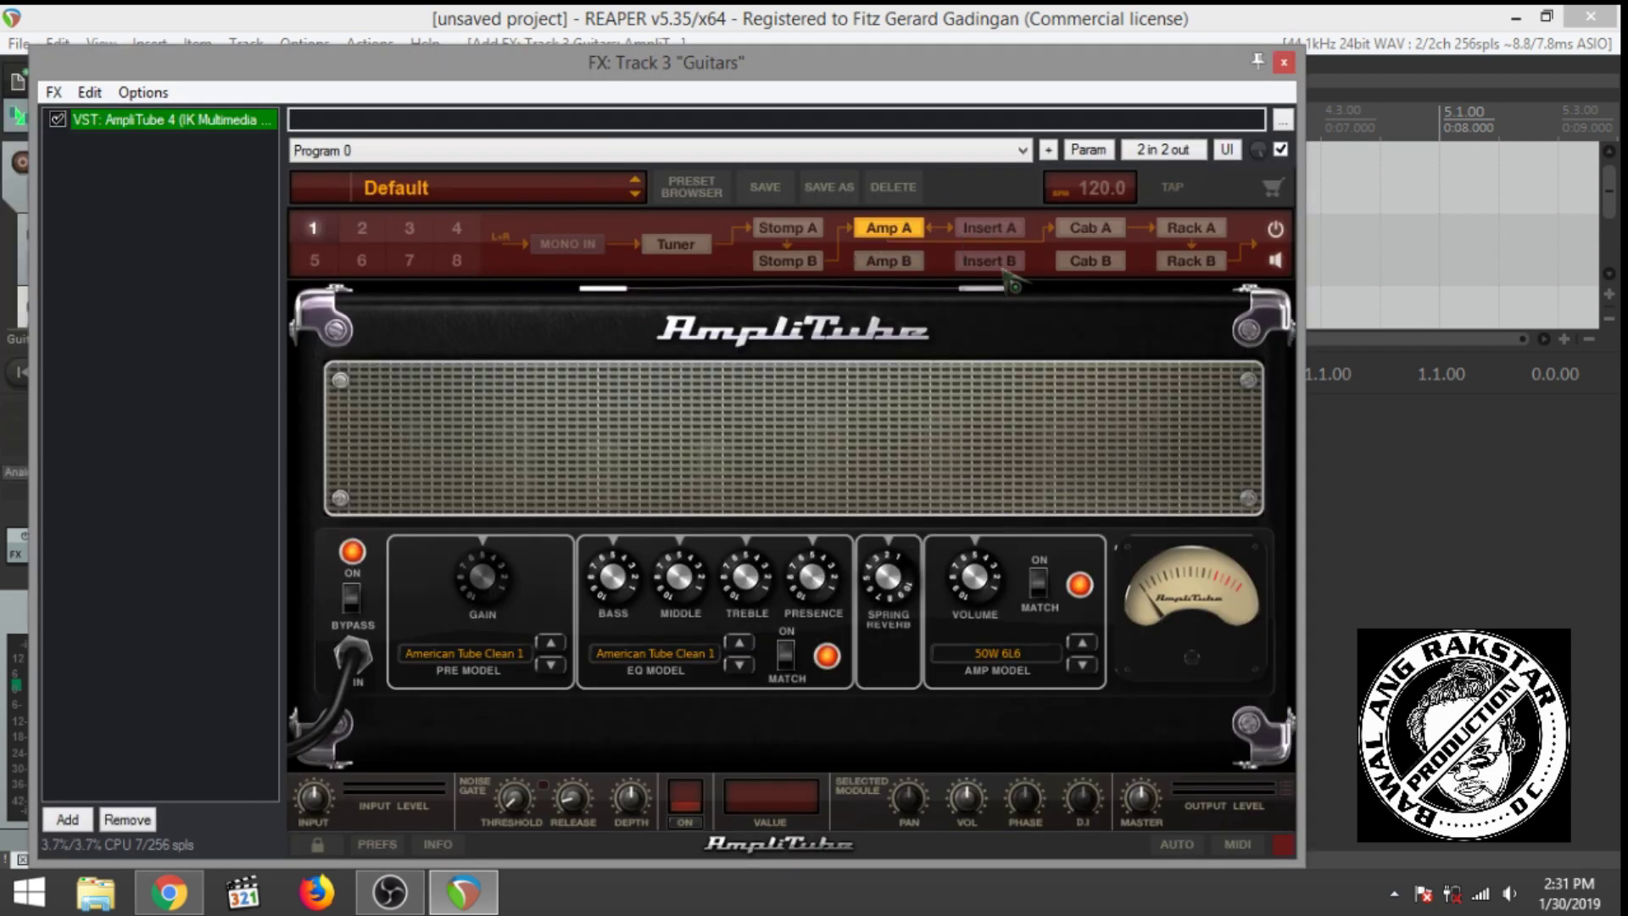
Step: Load AmpliTube's '59 Clean preset, close the plugin, and toggle Guitars input monitoring
{"action": "left_click", "coordinate": [671, 202]}
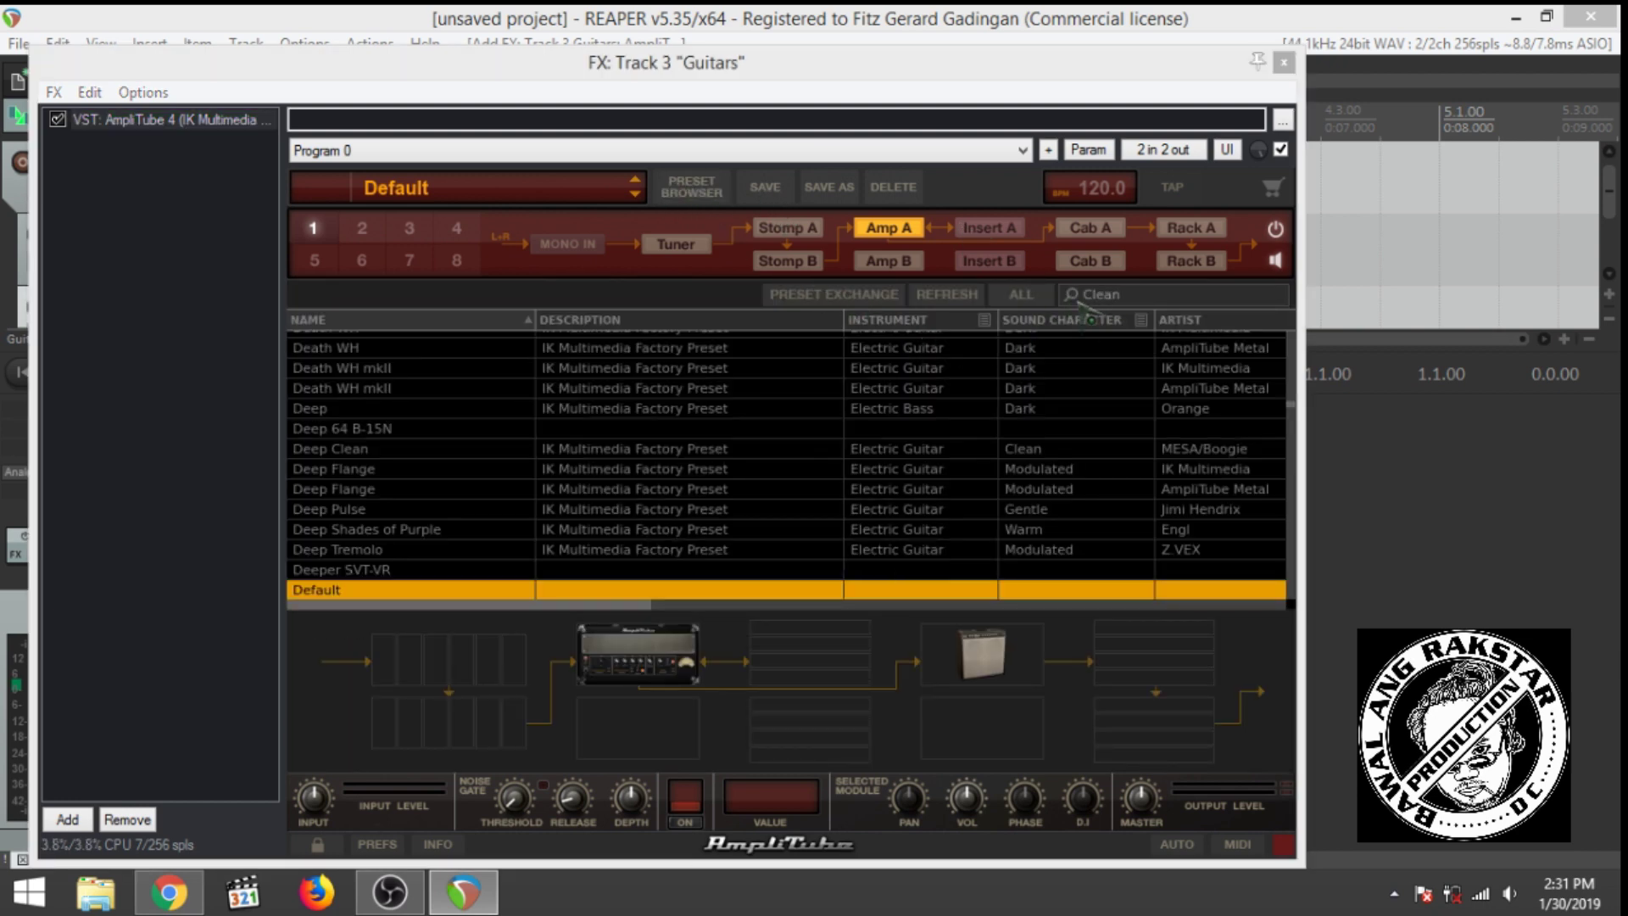
{"action": "key", "text": "Return"}
{"action": "left_click", "coordinate": [413, 402]}
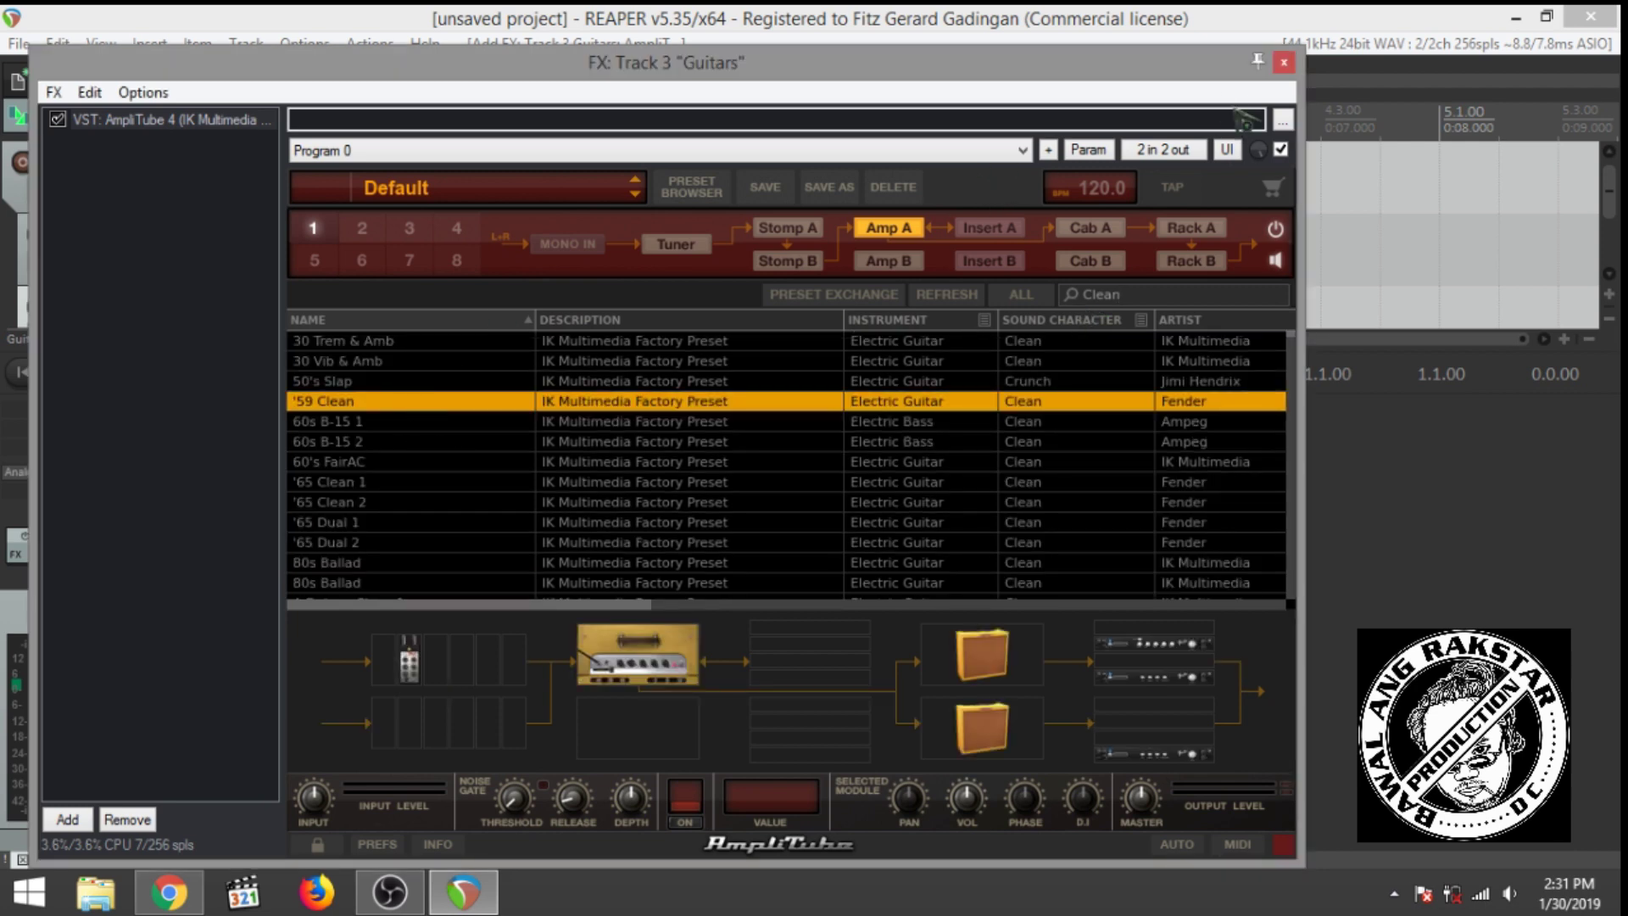
{"action": "left_click", "coordinate": [1283, 61]}
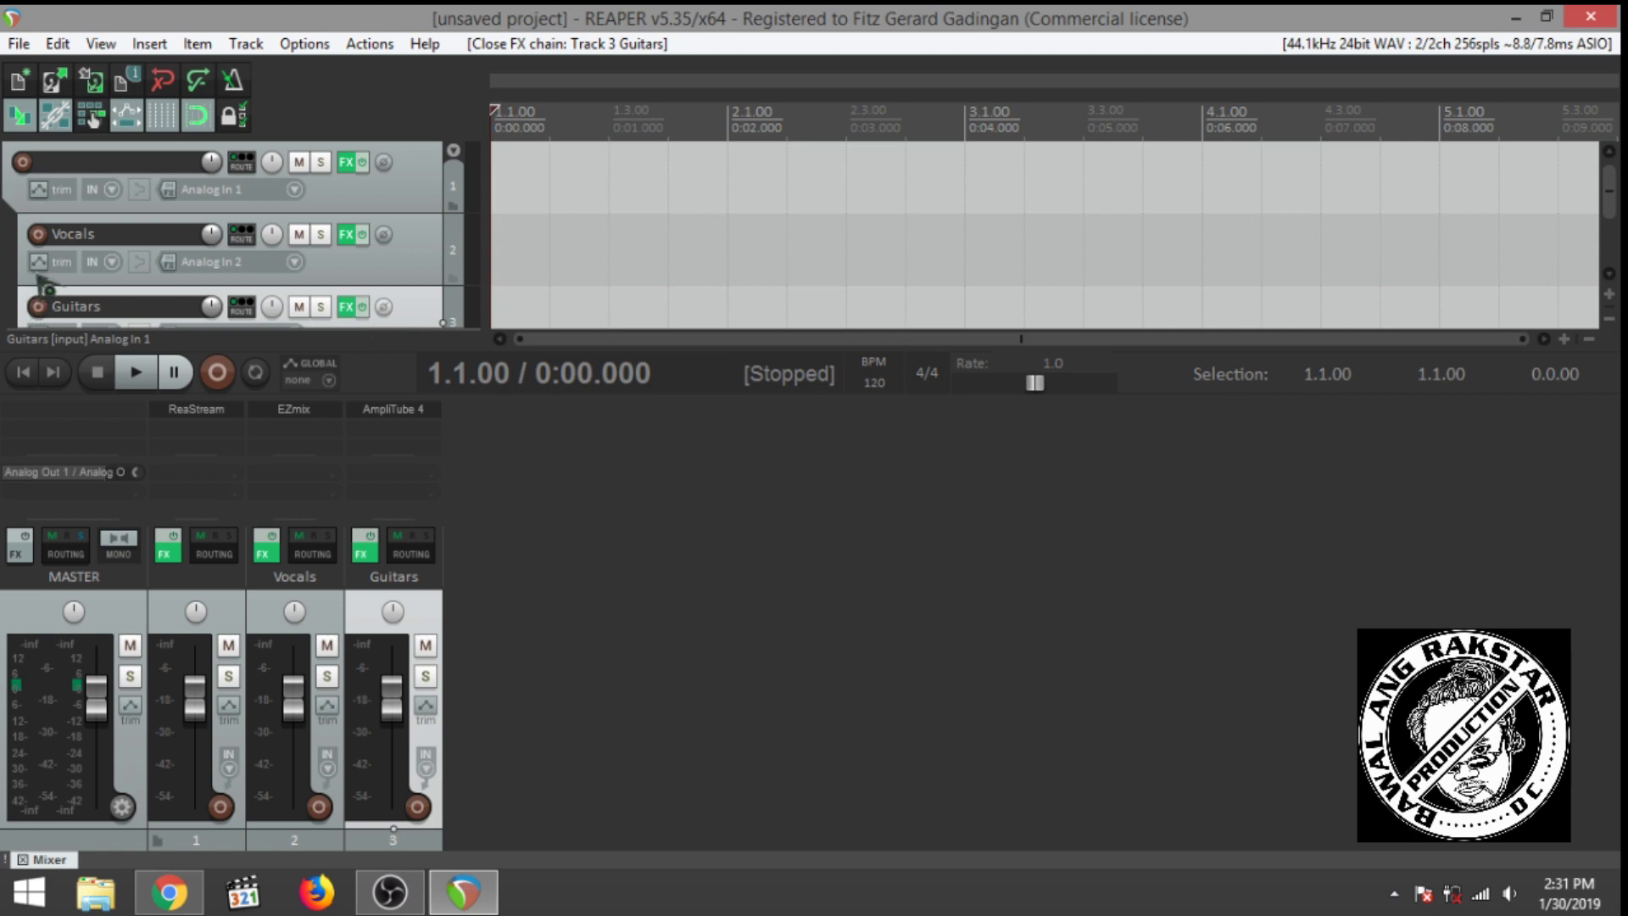
{"action": "scroll", "coordinate": [212, 305], "scroll_direction": "down", "scroll_amount": 1}
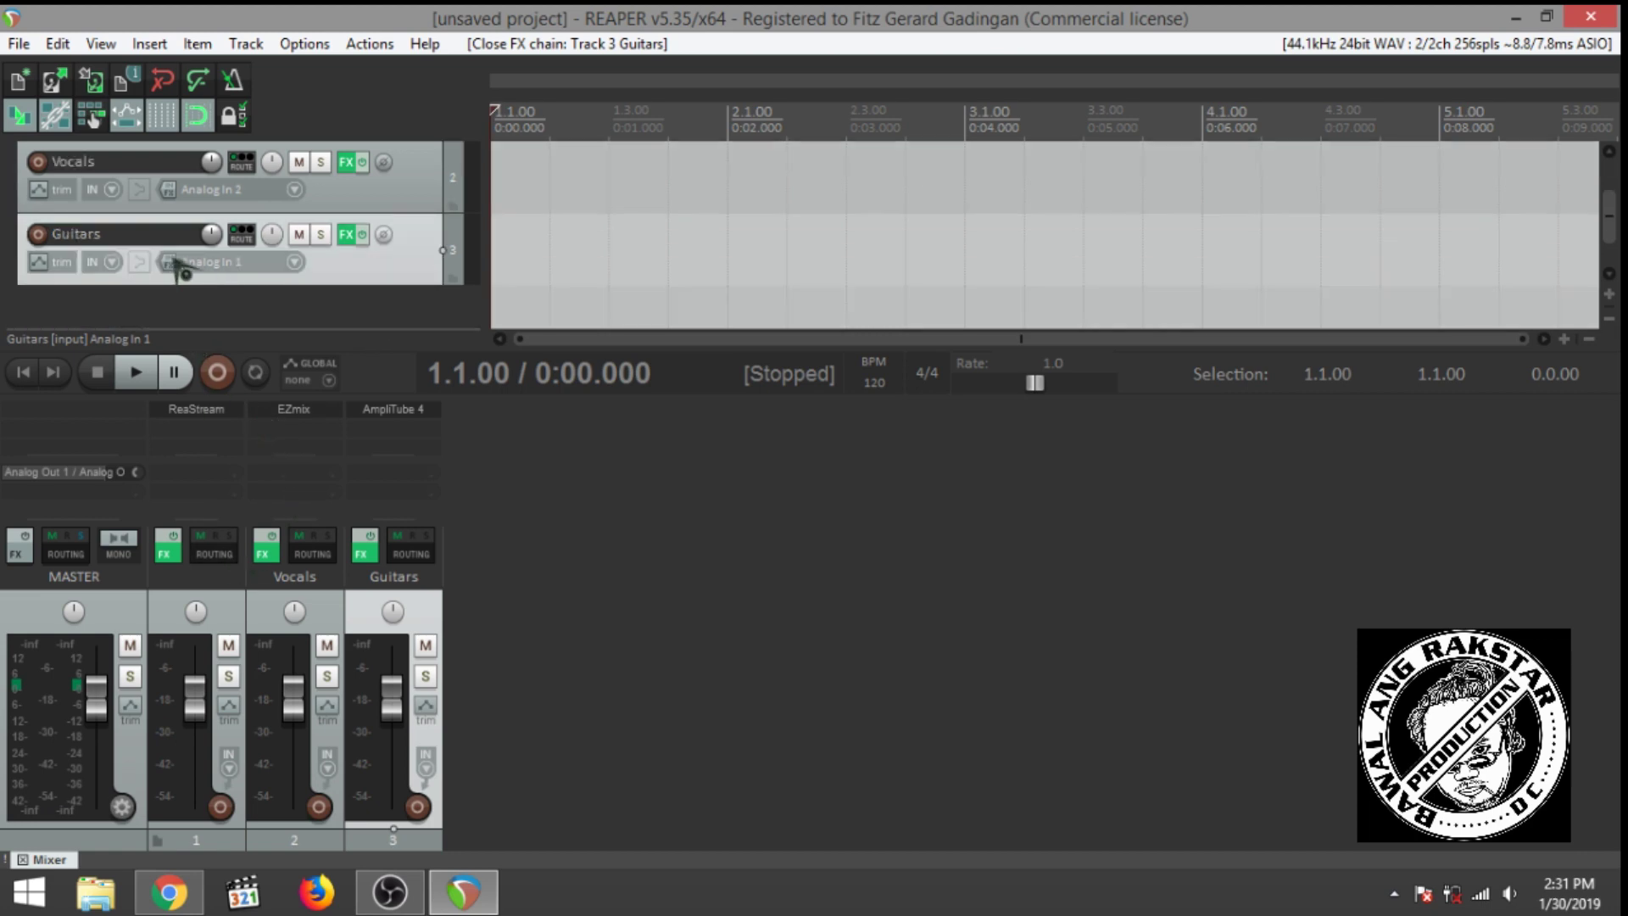
{"action": "left_click", "coordinate": [141, 262]}
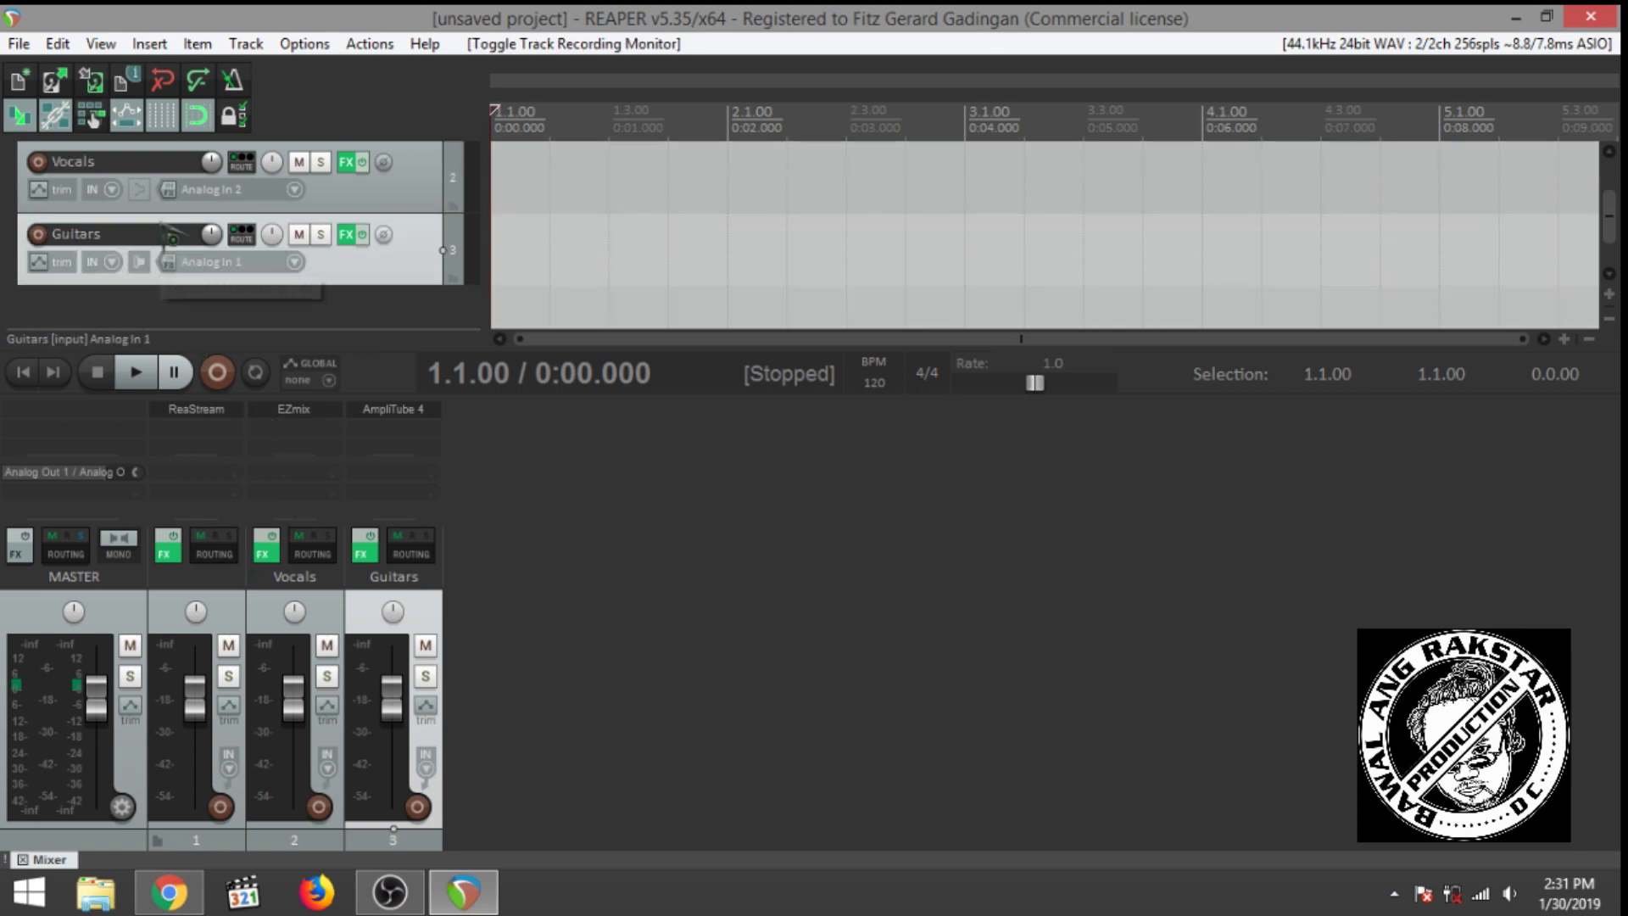
Step: Monitor and record-arm Vocals, arm Guitars, and reopen Guitars' AmpliTube 4 window
{"action": "left_click", "coordinate": [139, 189]}
{"action": "left_click", "coordinate": [39, 163]}
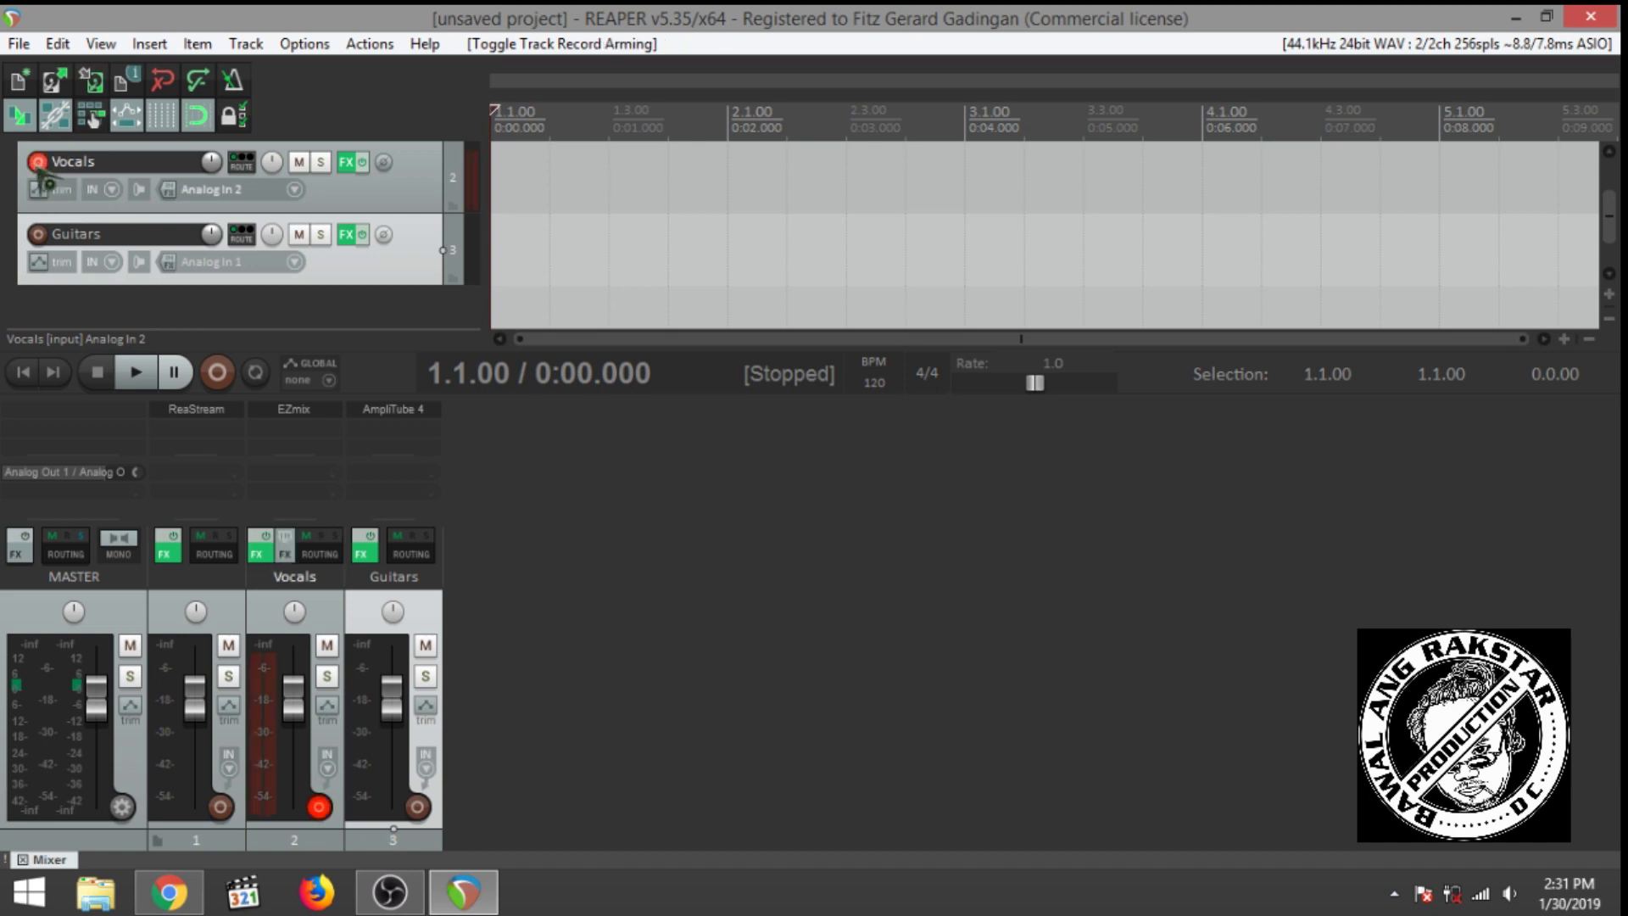
{"action": "left_click", "coordinate": [38, 234]}
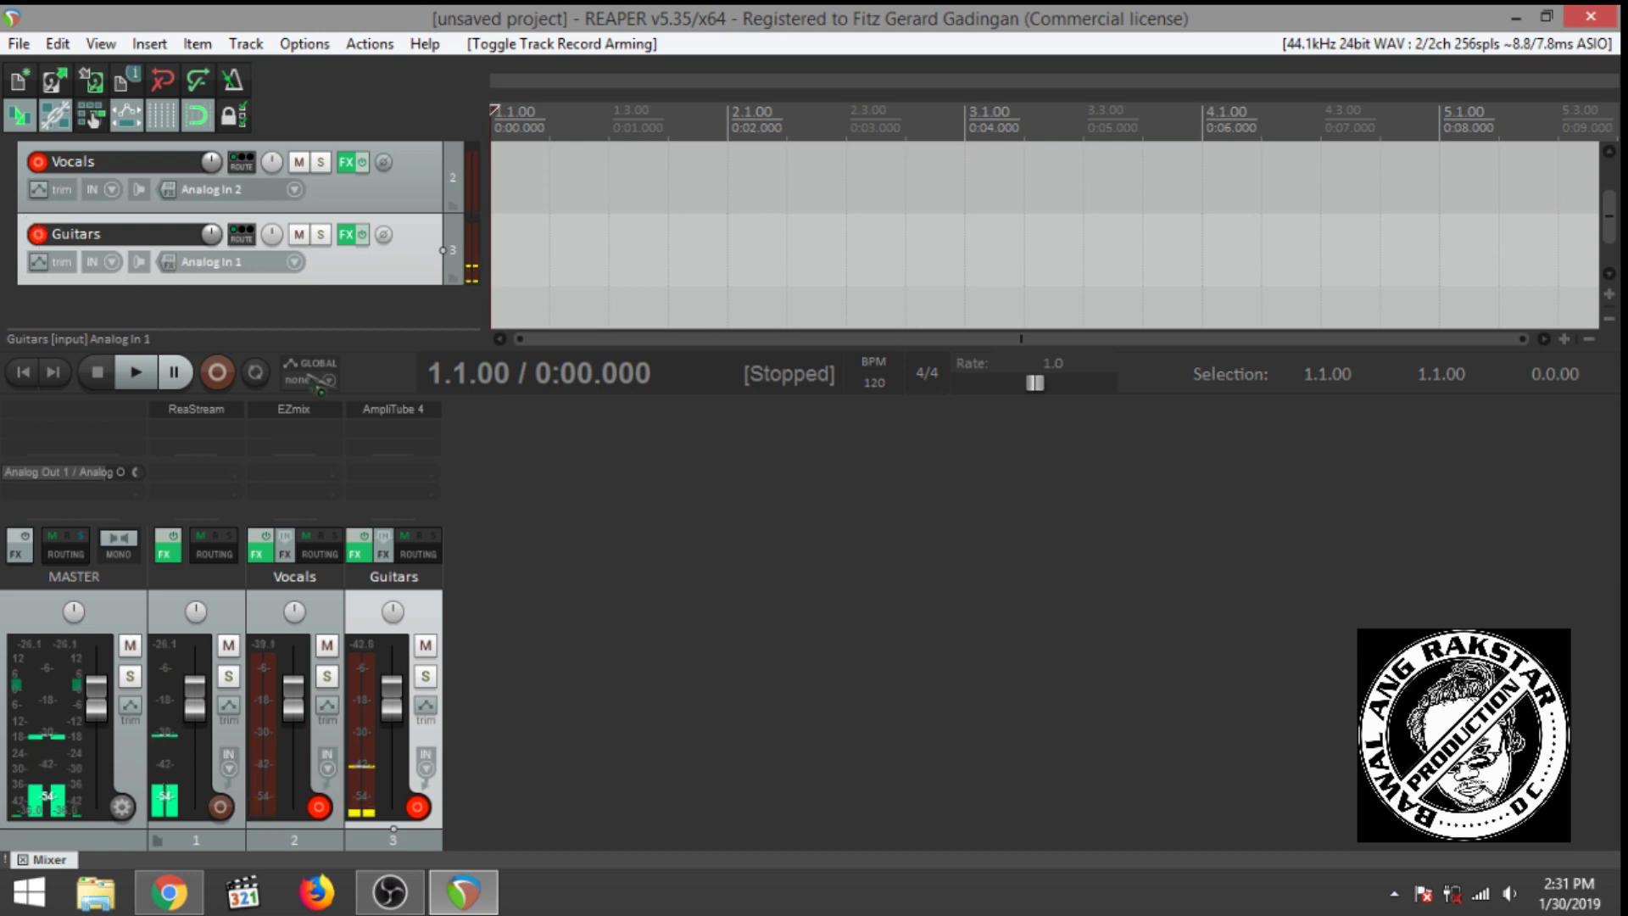
{"action": "left_click", "coordinate": [383, 426]}
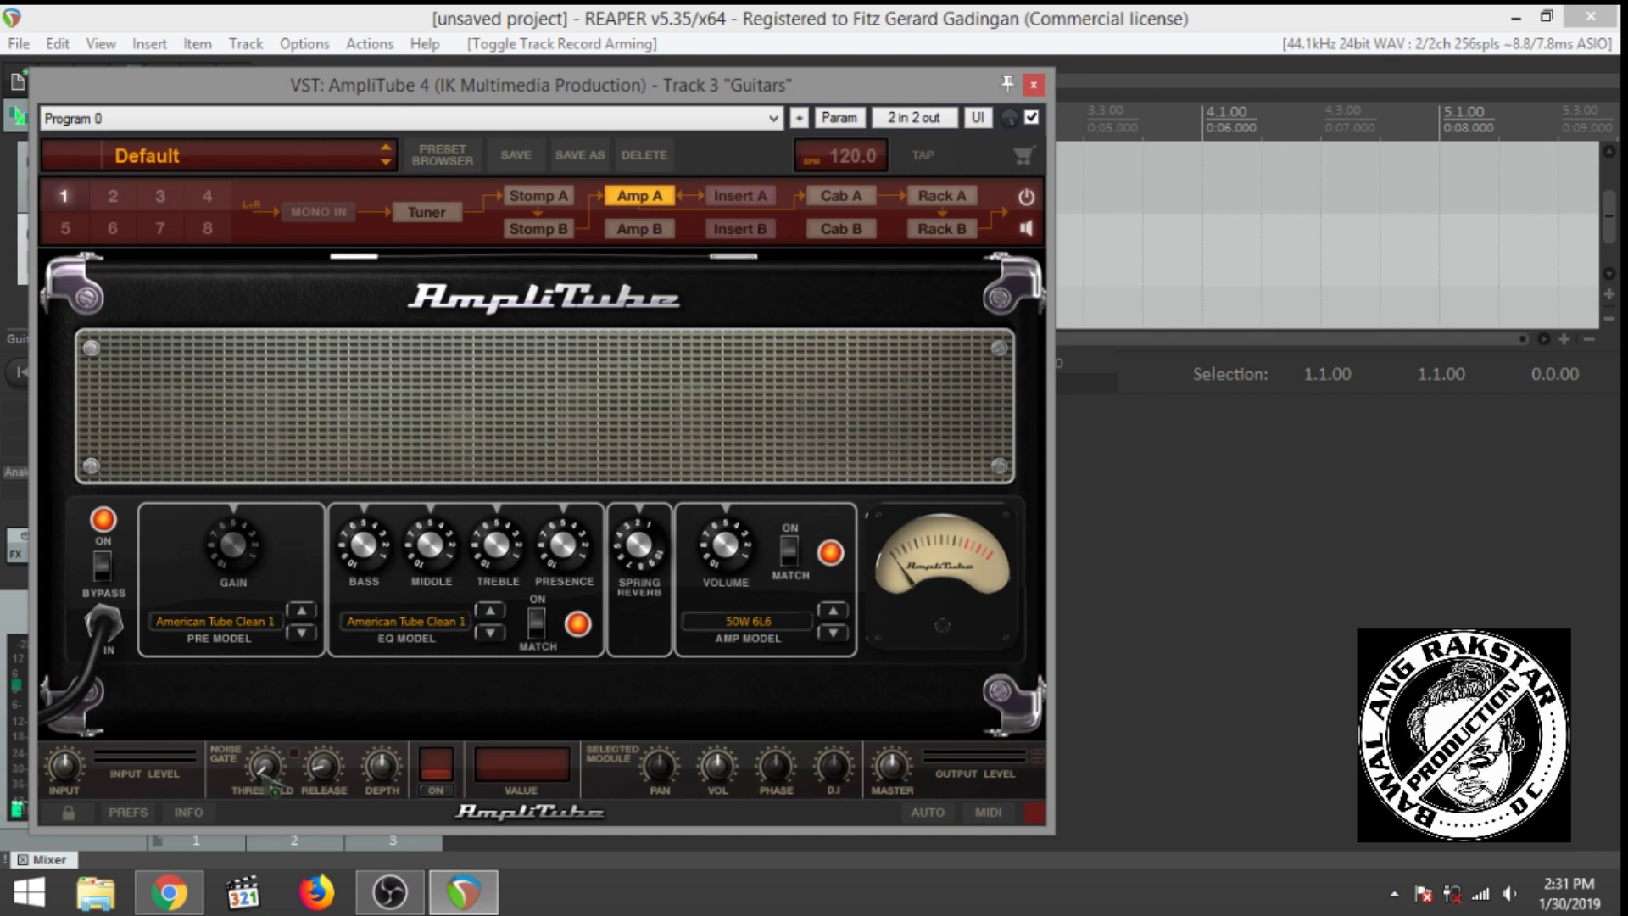
Step: Adjust the AmpliTube Noise Gate THRESHOLD knob and close the plugin window
{"action": "left_click_drag", "start_coordinate": [269, 776], "coordinate": [259, 709]}
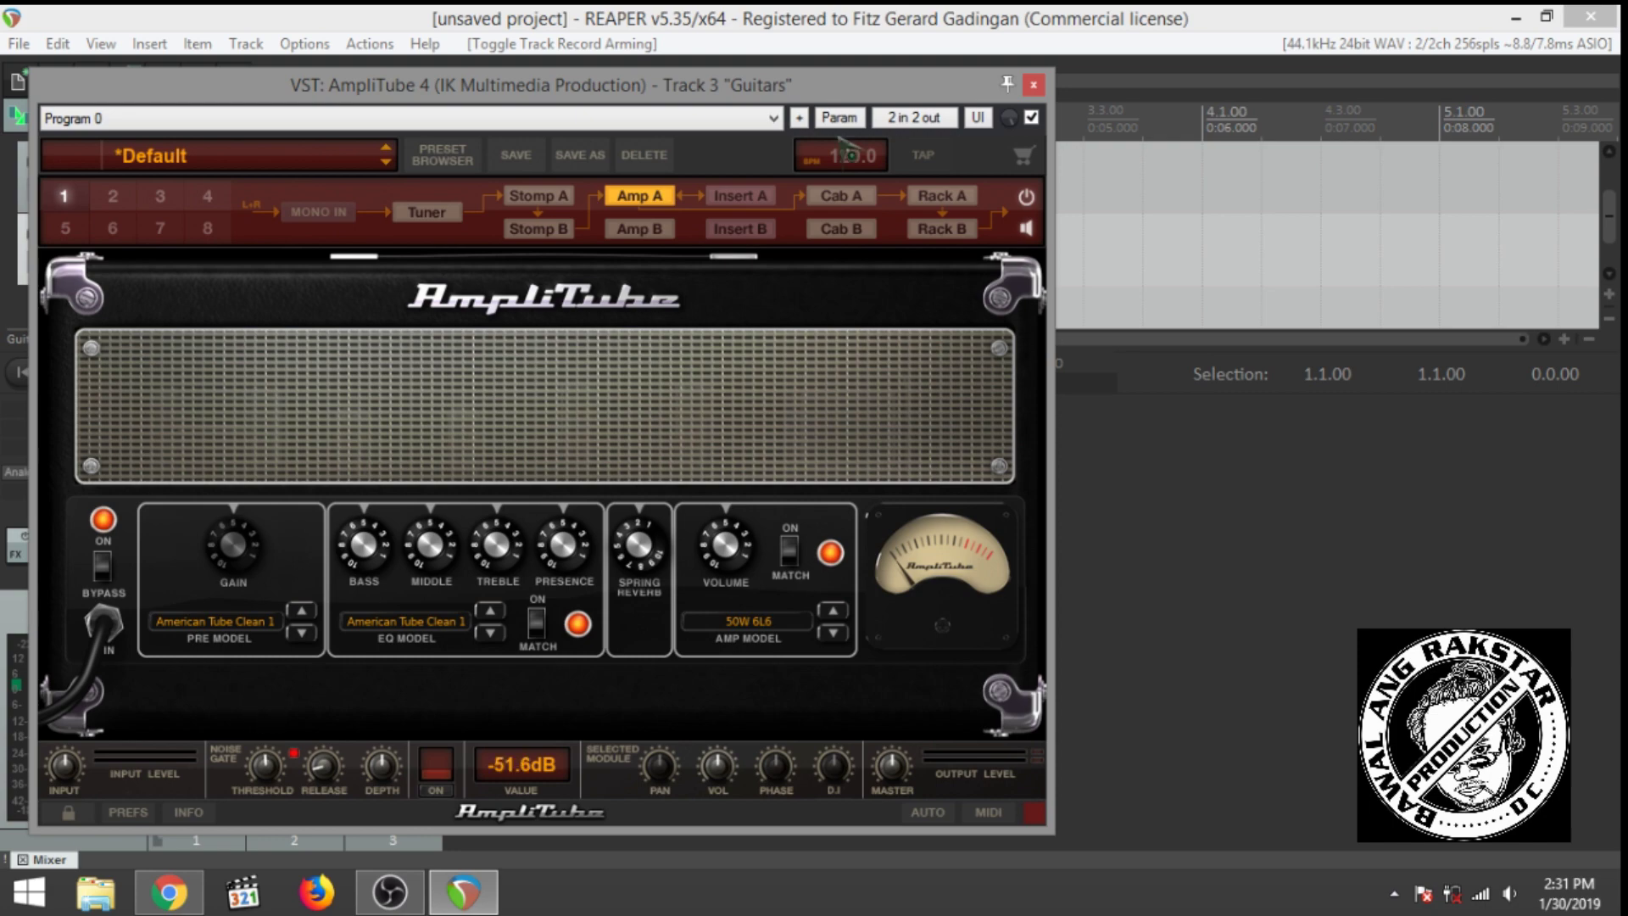
{"action": "left_click", "coordinate": [1035, 83]}
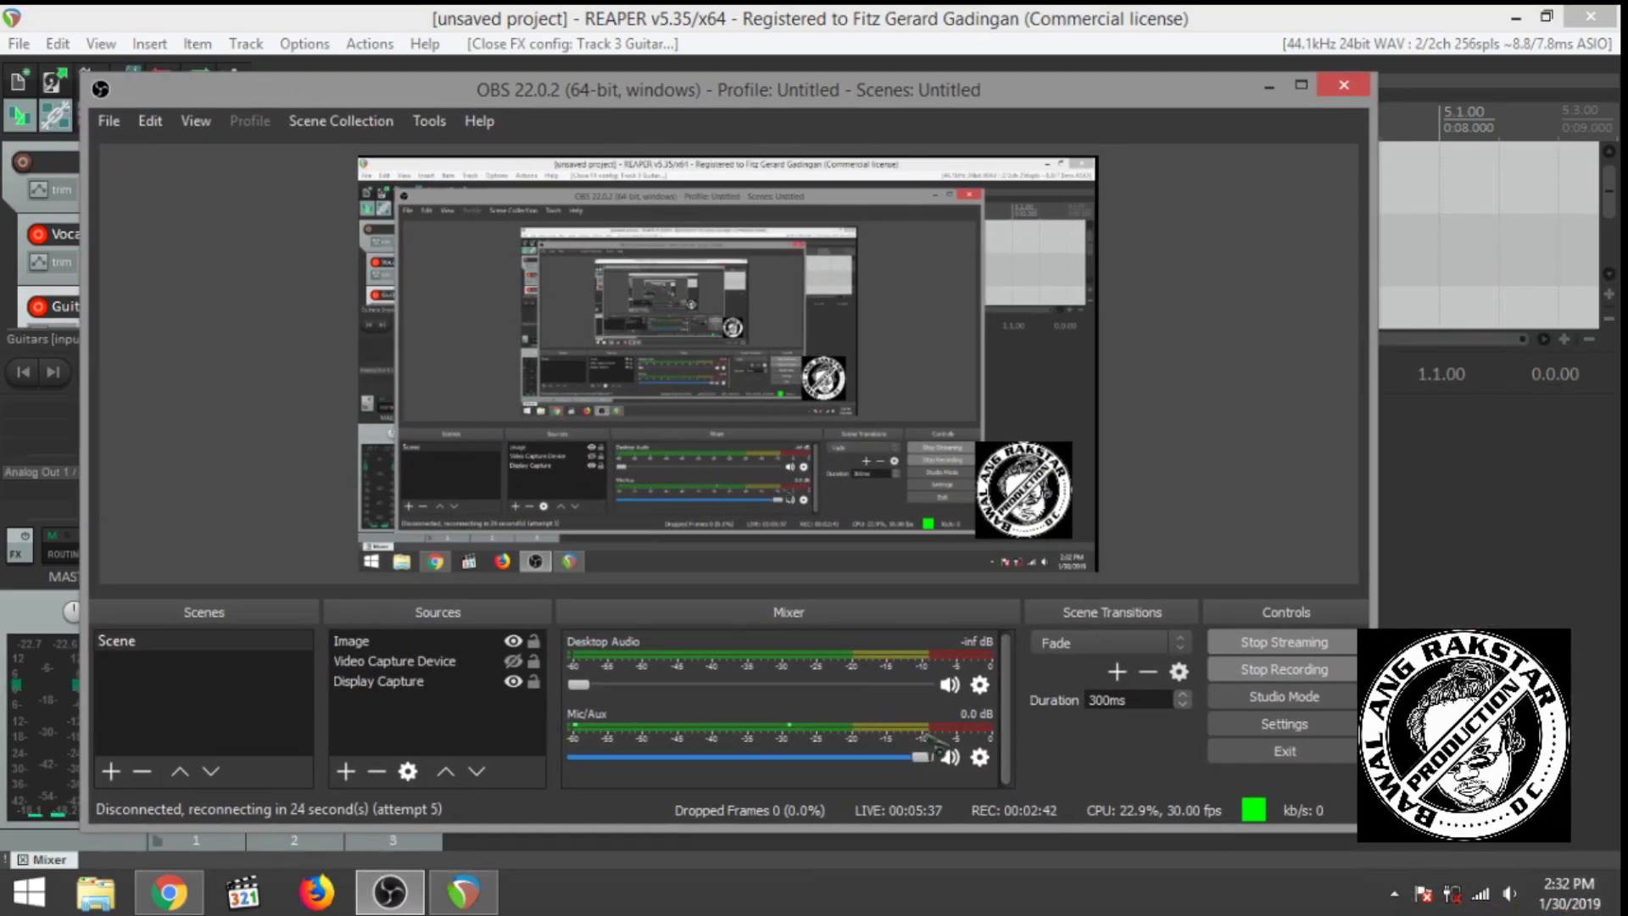
Step: Set Mic/Aux to Line 1/2 (M-Audio Fast Track Ultra 8R) and open its Filters
{"action": "left_click", "coordinate": [979, 756]}
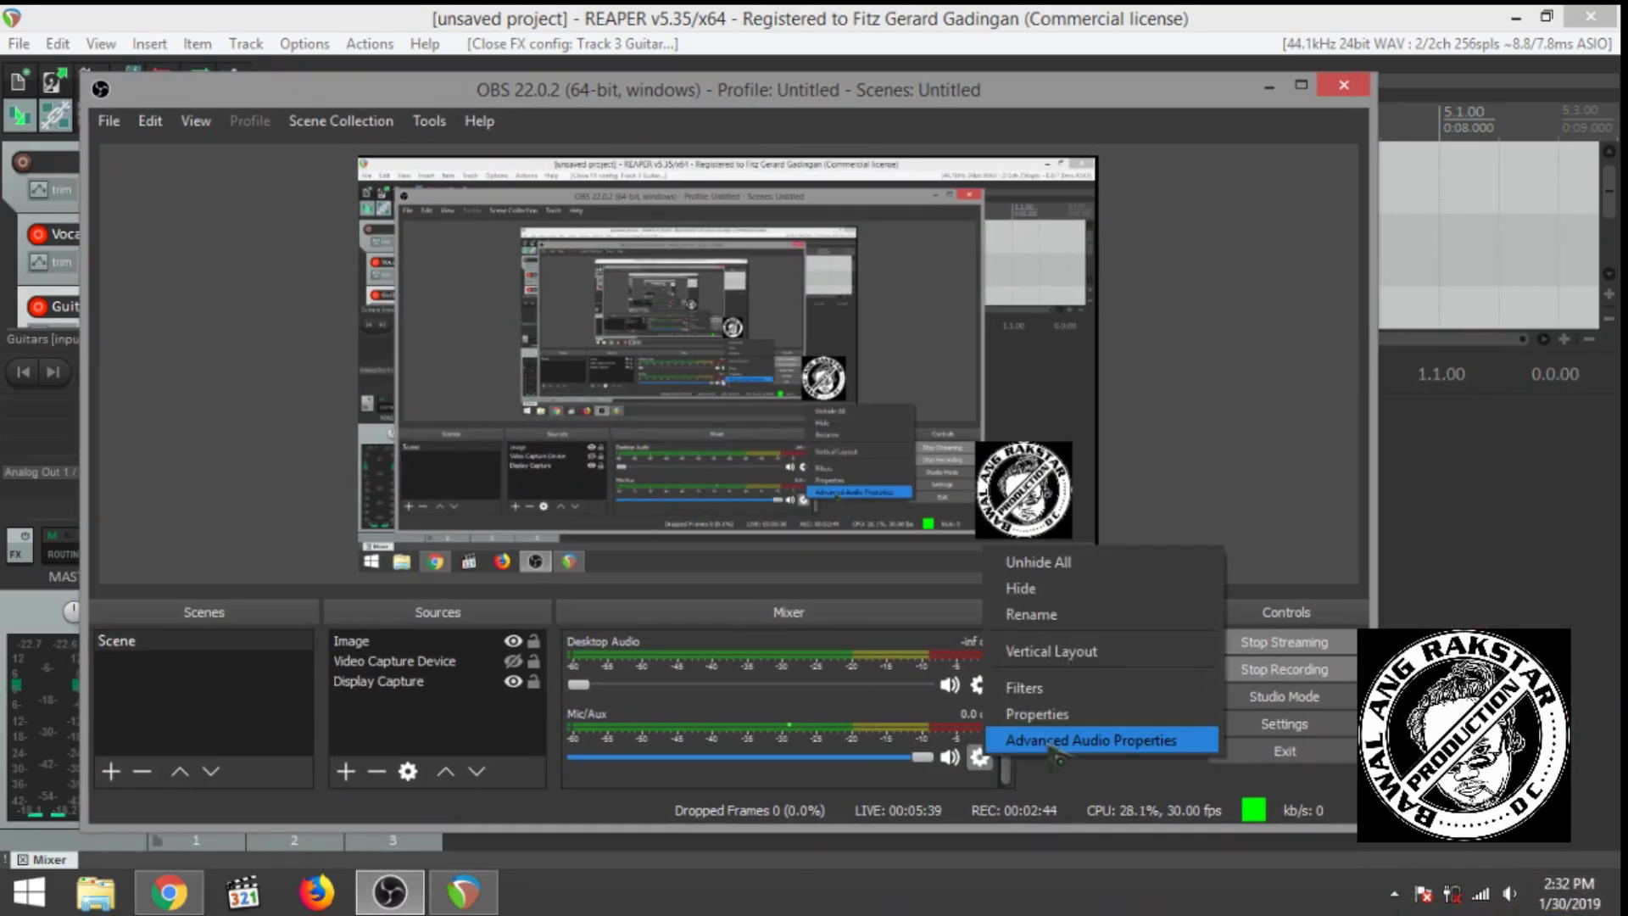
{"action": "left_click", "coordinate": [1036, 714]}
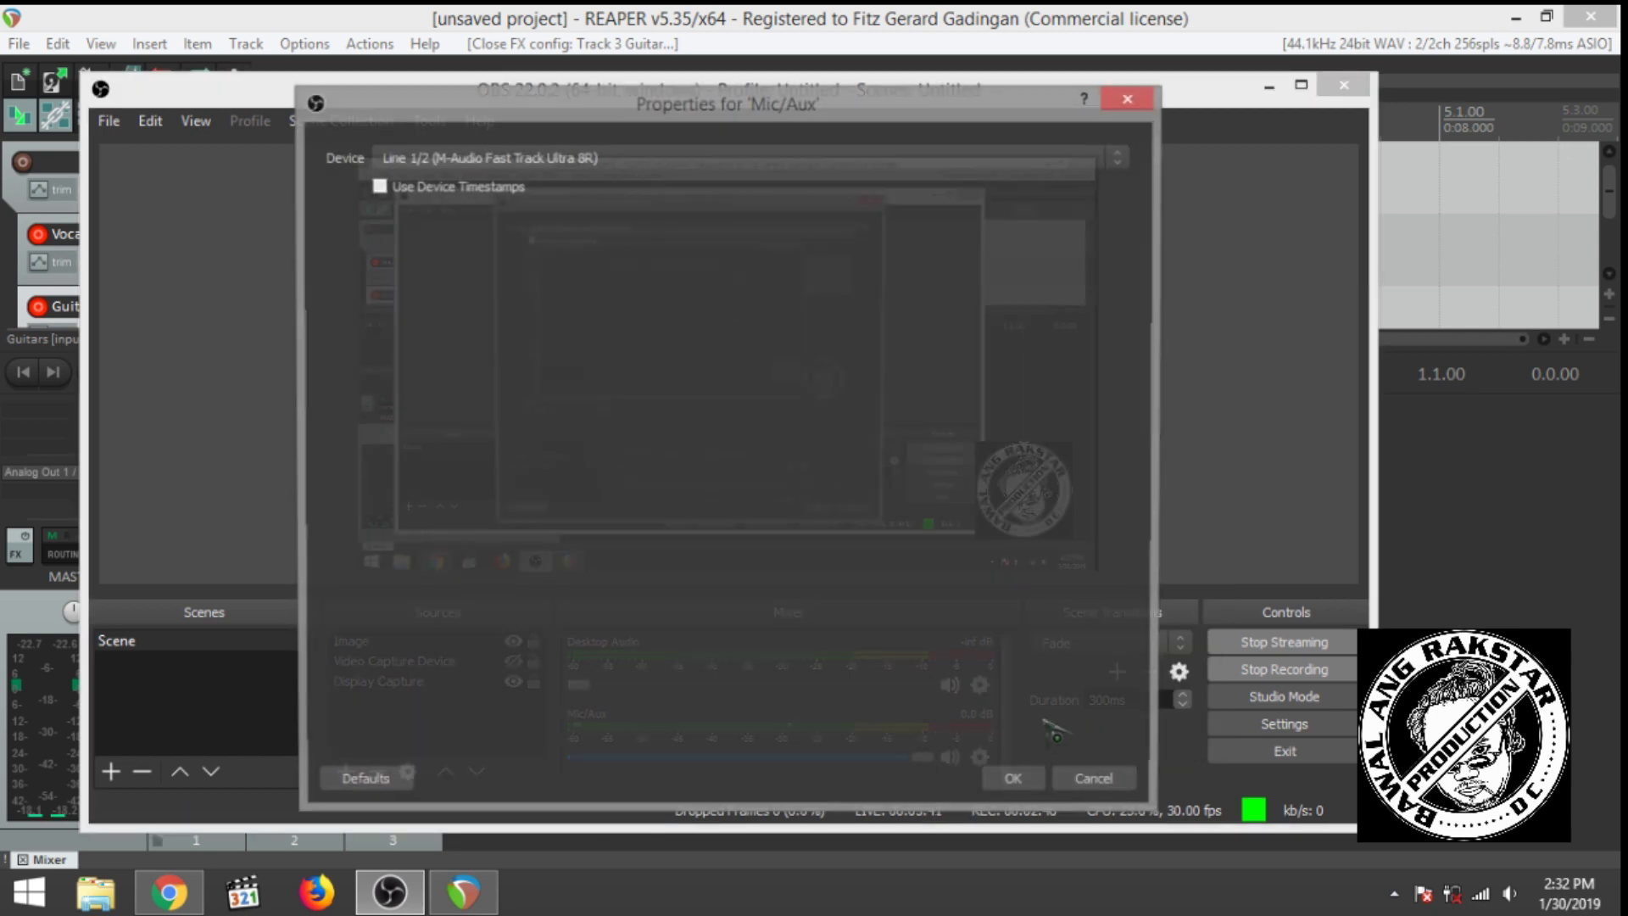
{"action": "left_click", "coordinate": [591, 156]}
{"action": "left_click", "coordinate": [564, 180]}
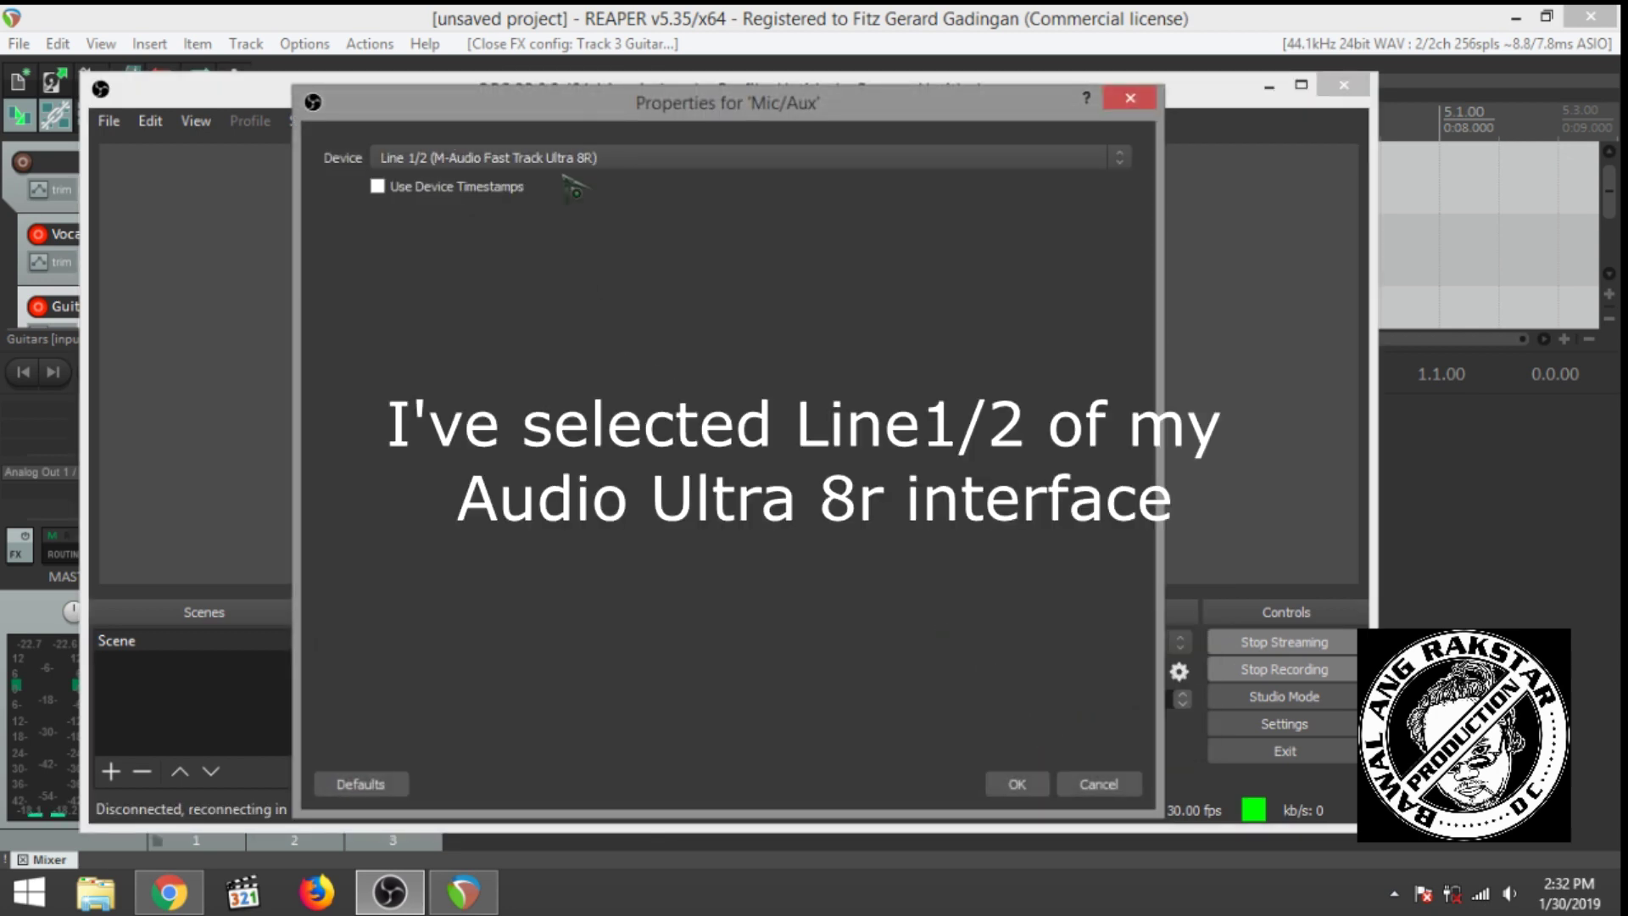
{"action": "left_click", "coordinate": [1017, 784]}
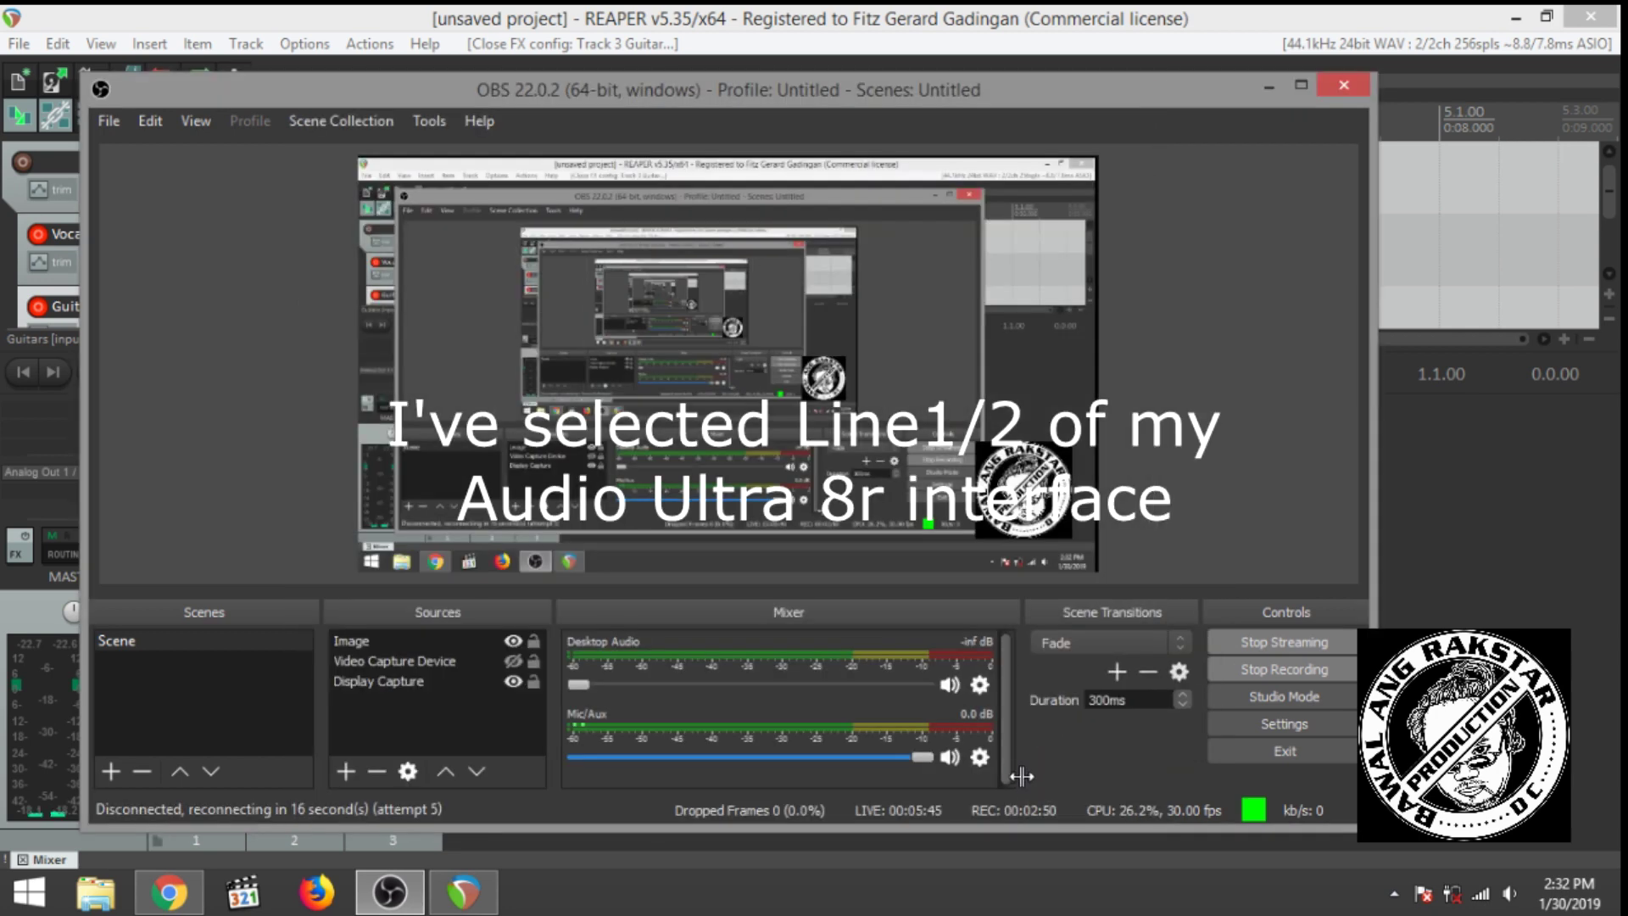
{"action": "left_click", "coordinate": [979, 757]}
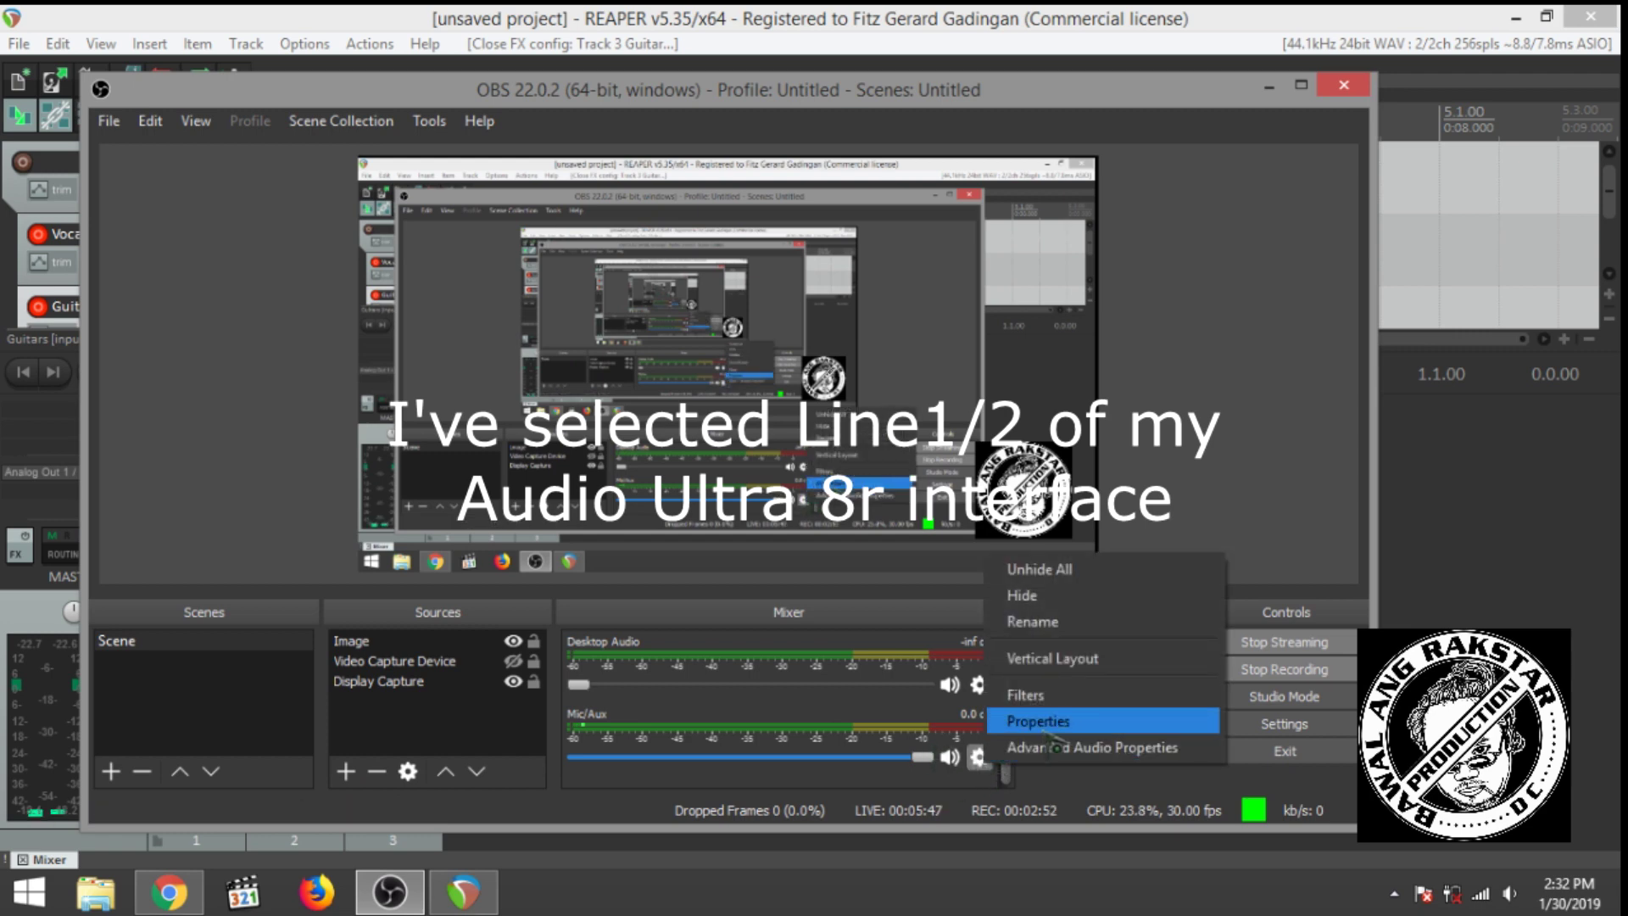
{"action": "left_click", "coordinate": [1070, 706]}
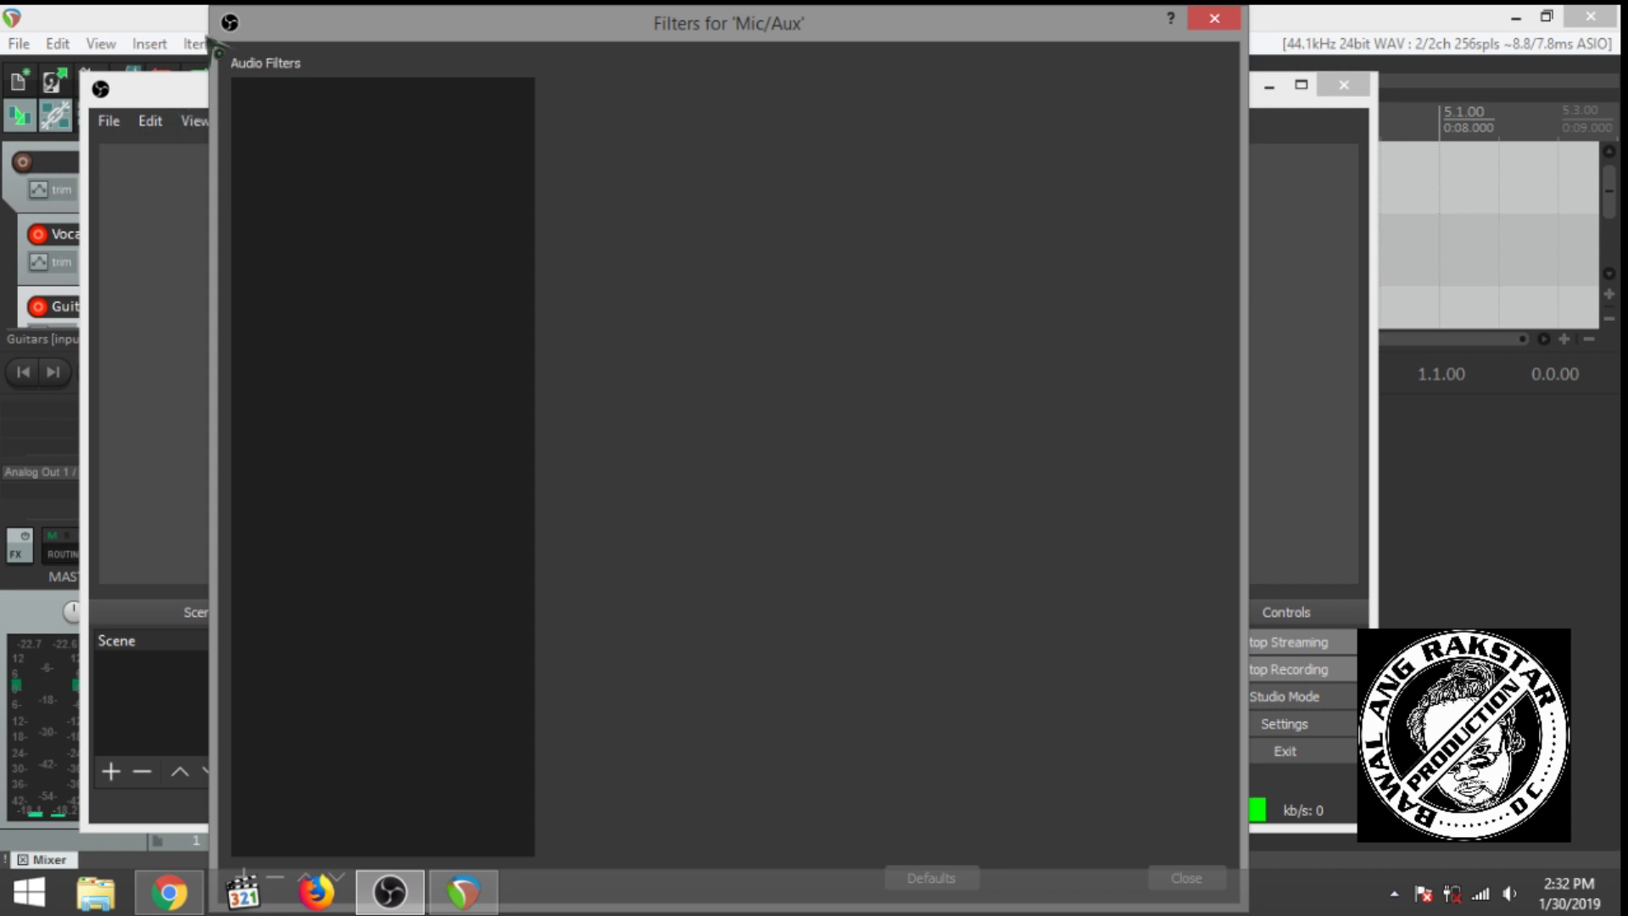
Step: Add a VST 2.x Plug-in filter to Mic/Aux with the default name
{"action": "left_click_drag", "start_coordinate": [437, 238], "coordinate": [418, 113]}
{"action": "left_click", "coordinate": [345, 751]}
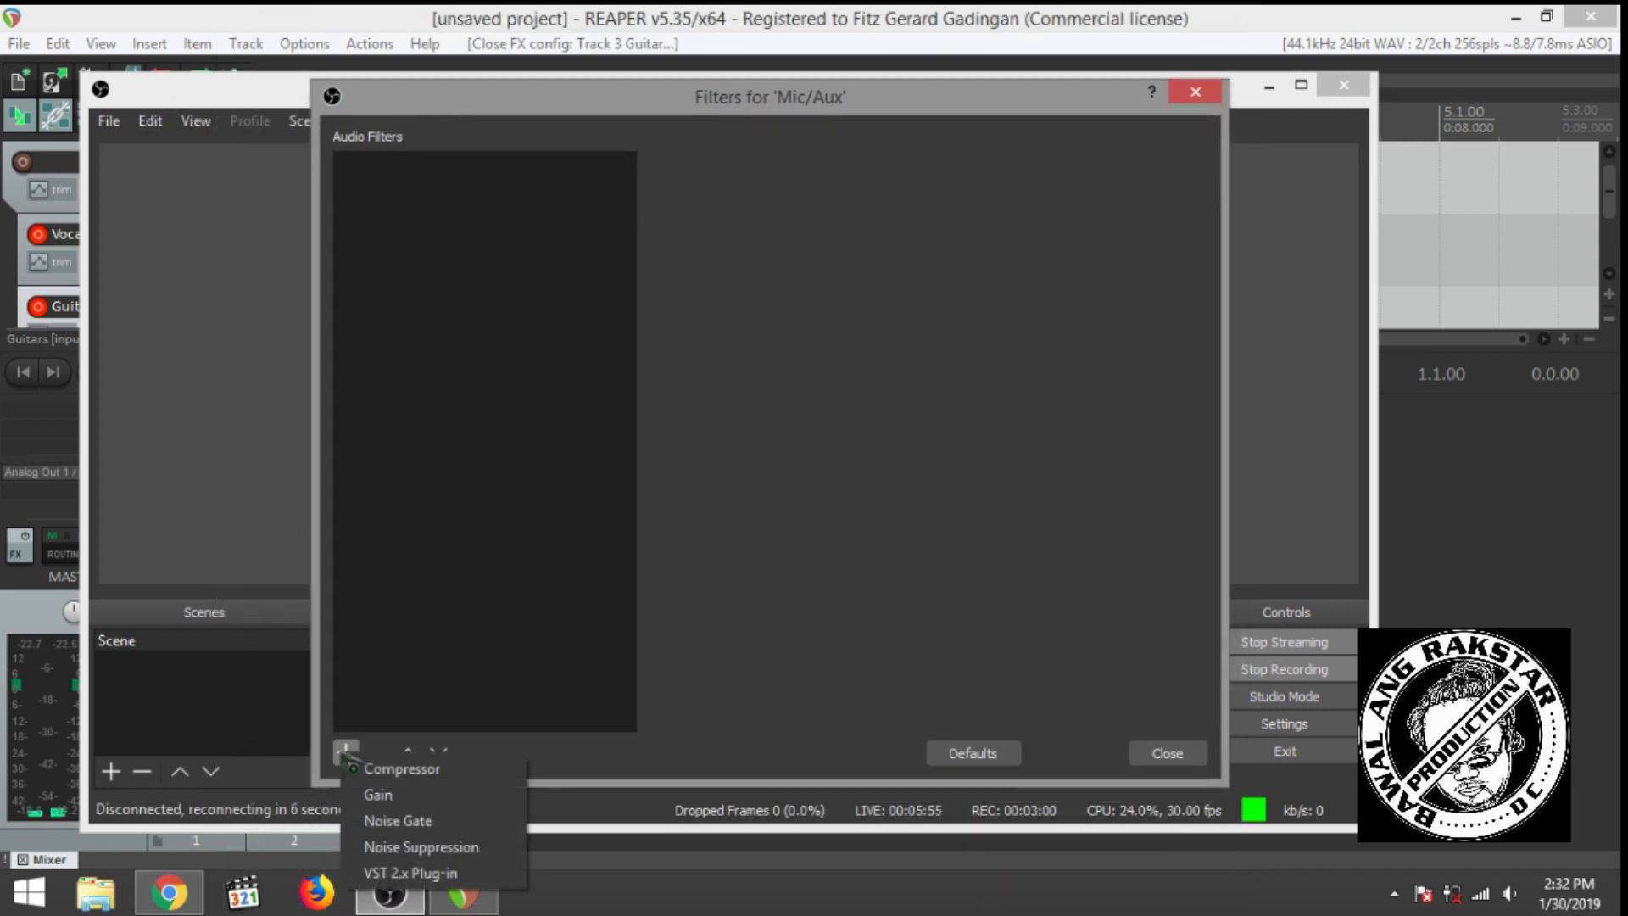
{"action": "left_click", "coordinate": [462, 874]}
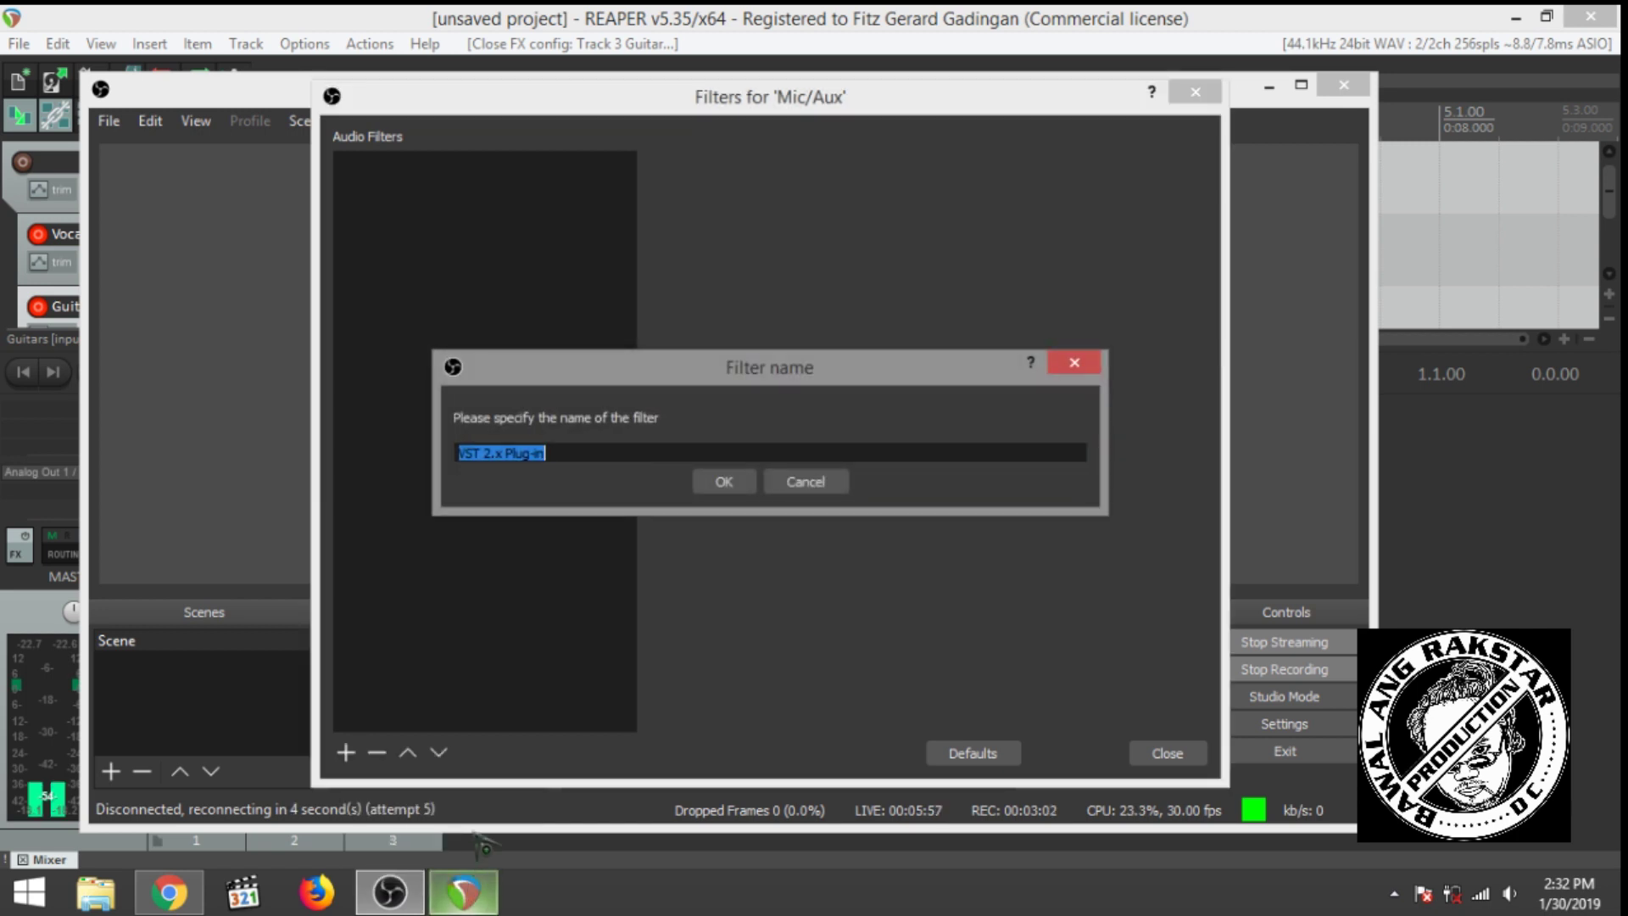
{"action": "left_click", "coordinate": [727, 481]}
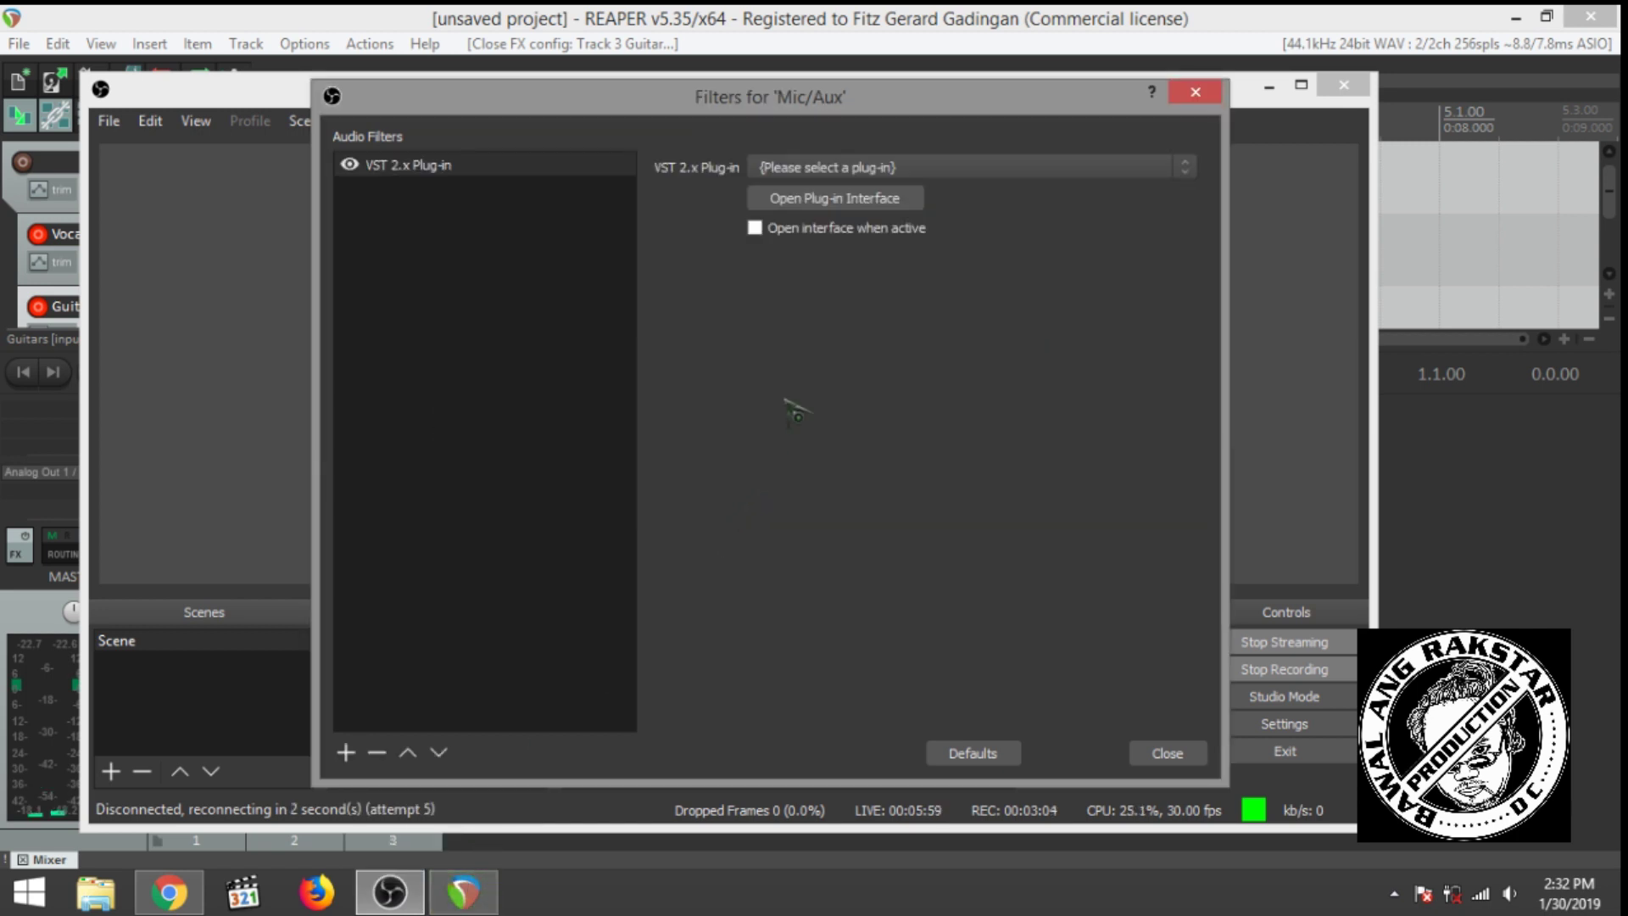
Step: Select reastream-standalone, tick 'Open interface when active', then close and reopen the filters
{"action": "left_click", "coordinate": [866, 169]}
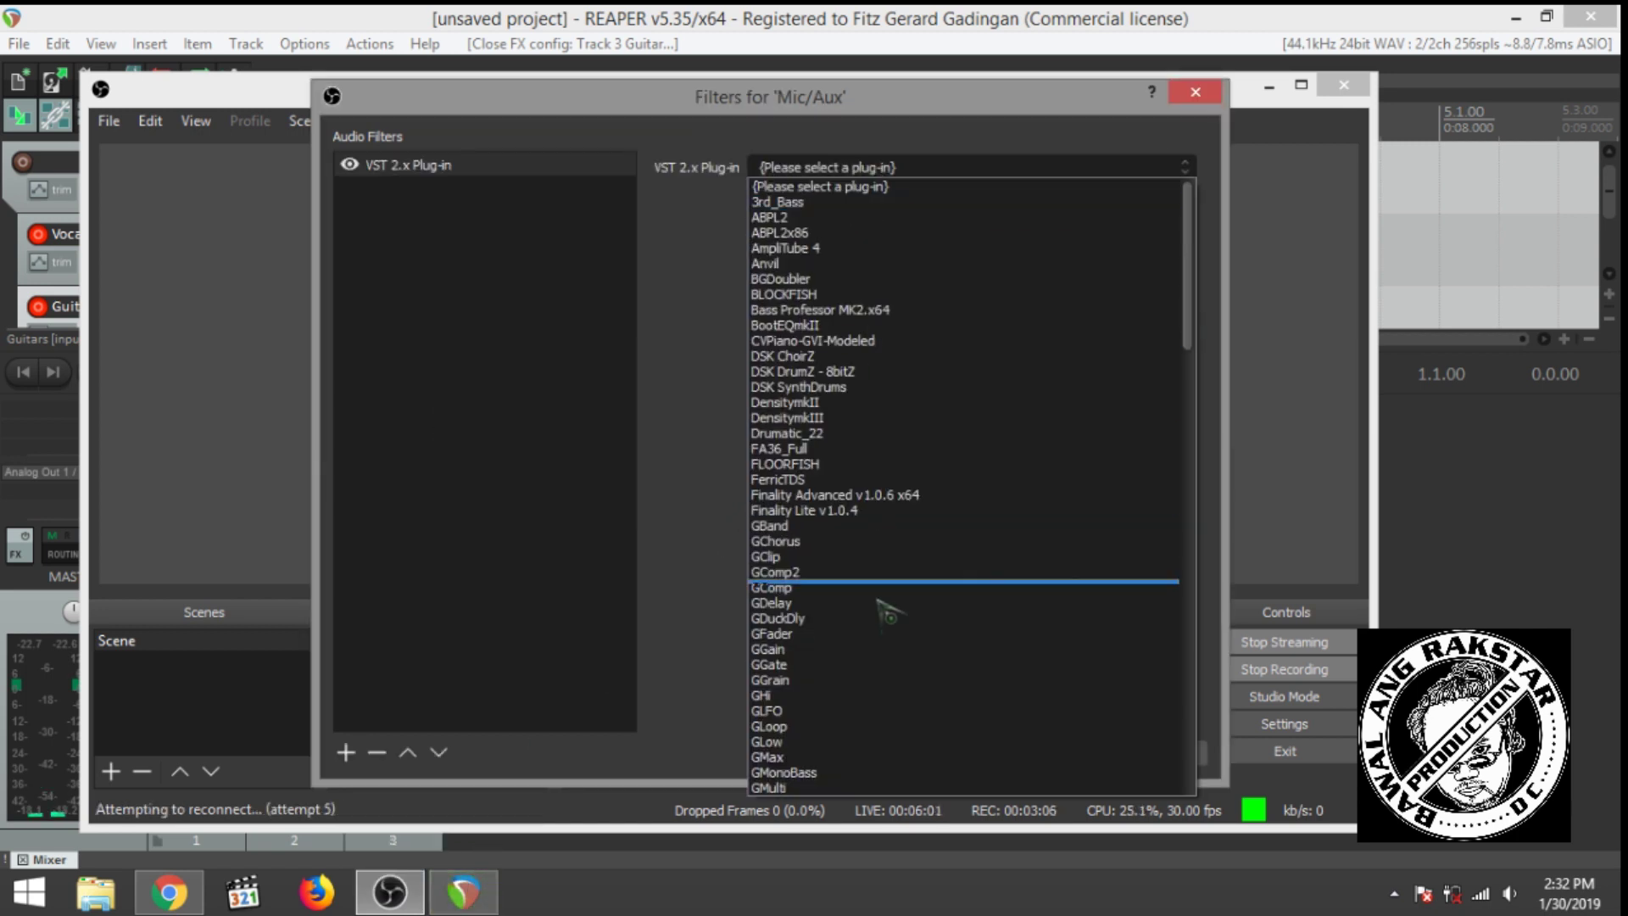
{"action": "scroll", "coordinate": [882, 627], "scroll_direction": "down", "scroll_amount": 10}
{"action": "scroll", "coordinate": [877, 634], "scroll_direction": "down", "scroll_amount": 15}
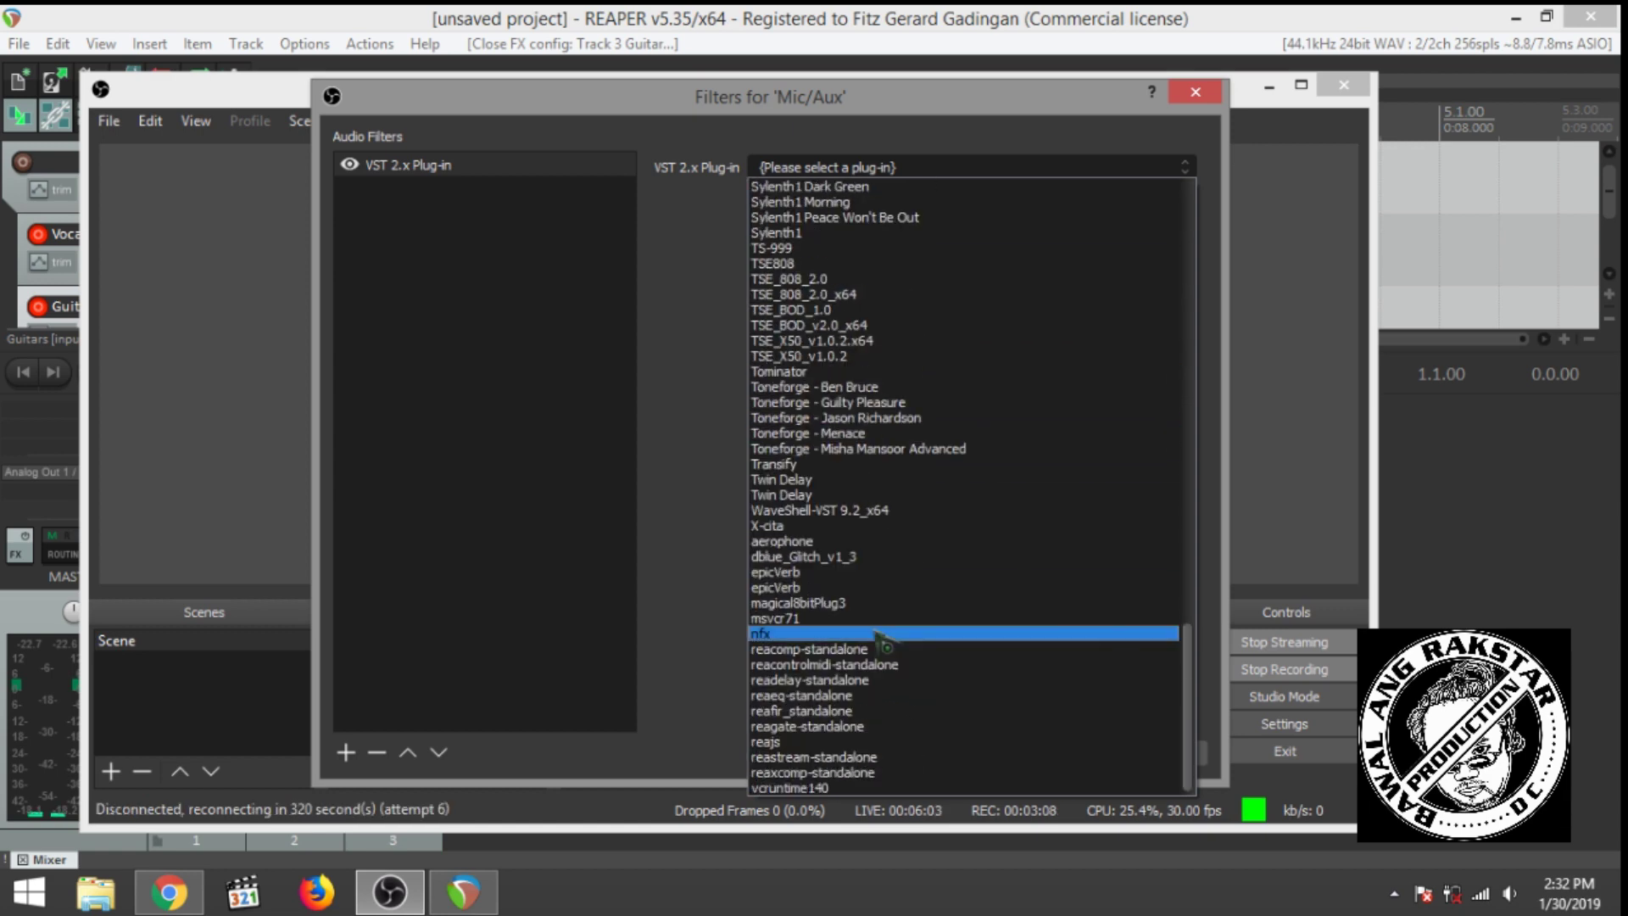
{"action": "left_click", "coordinate": [866, 757]}
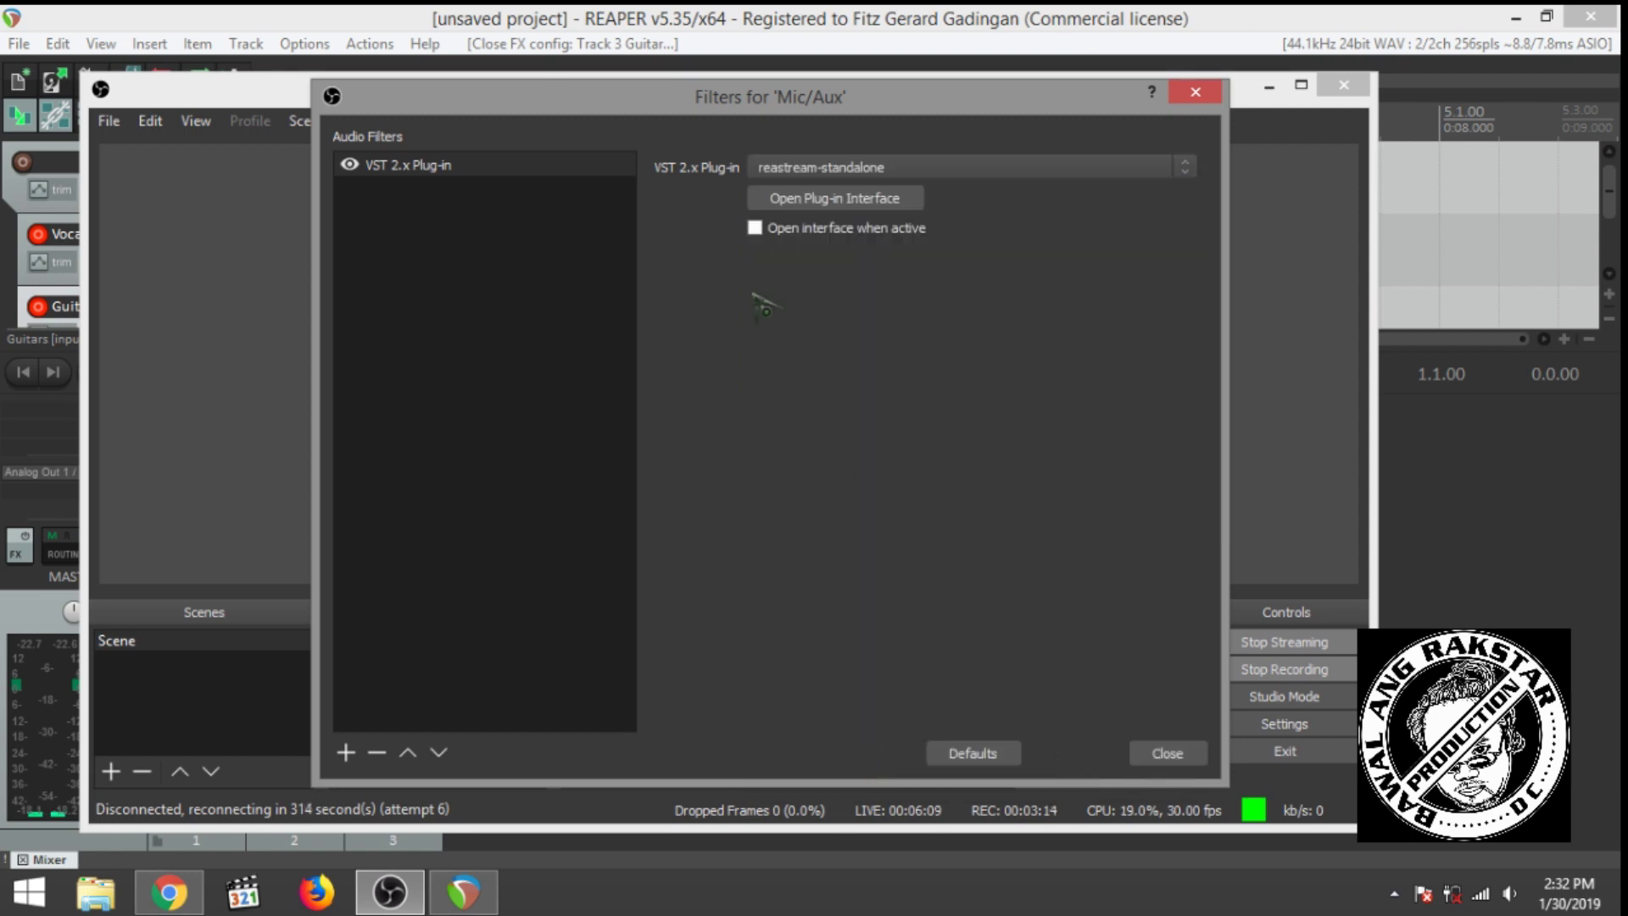
{"action": "left_click", "coordinate": [754, 228]}
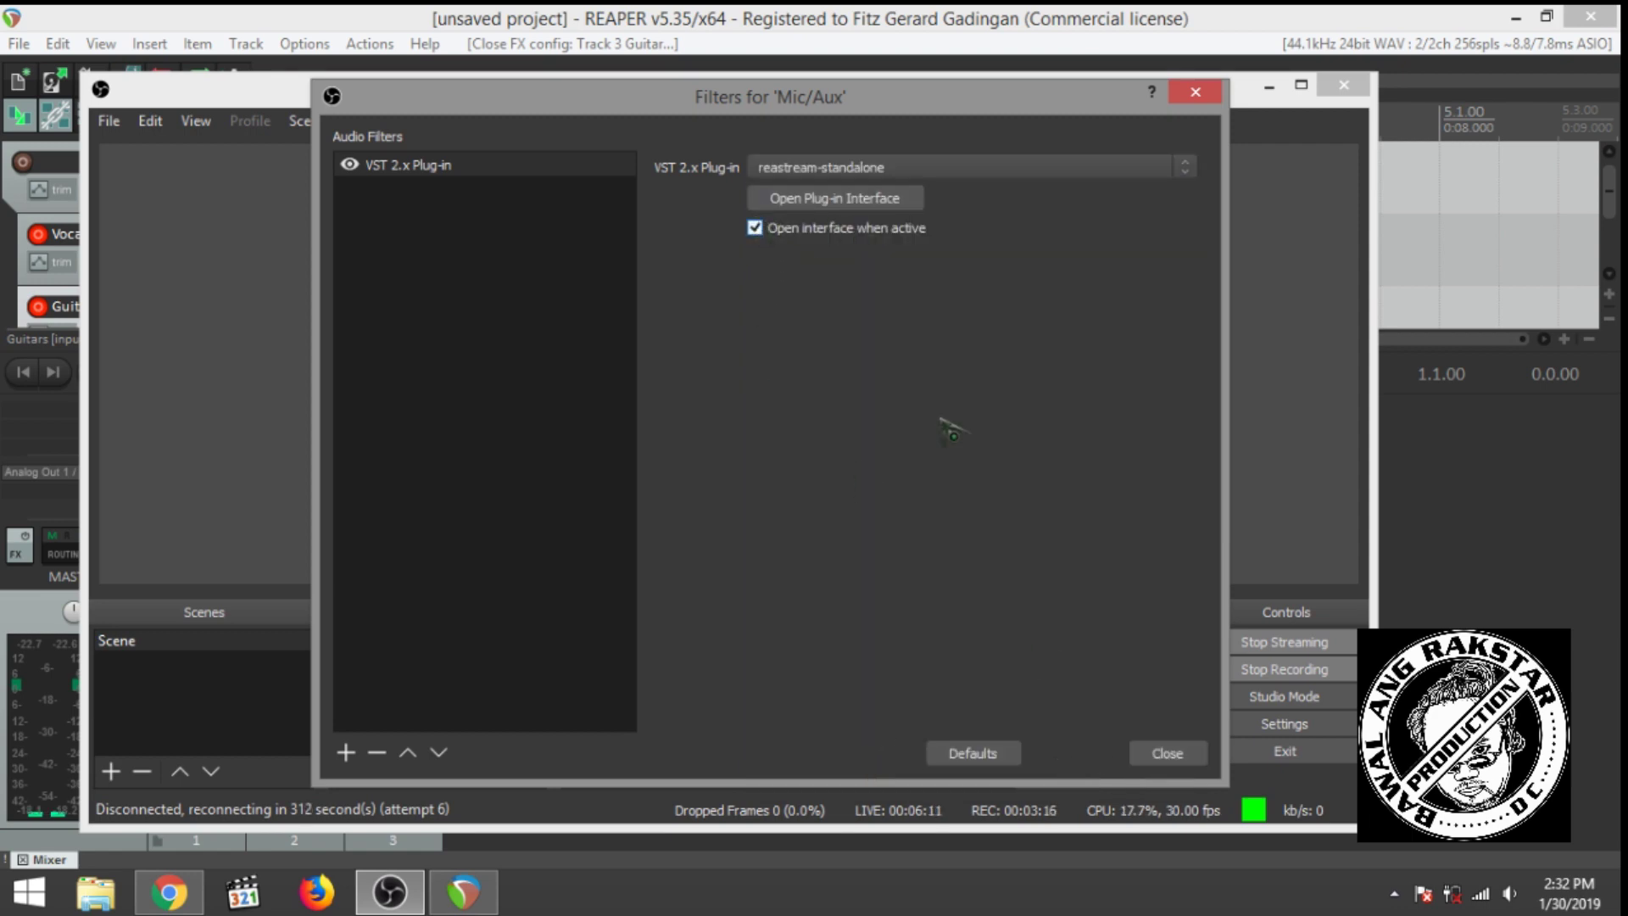
{"action": "left_click", "coordinate": [1167, 753]}
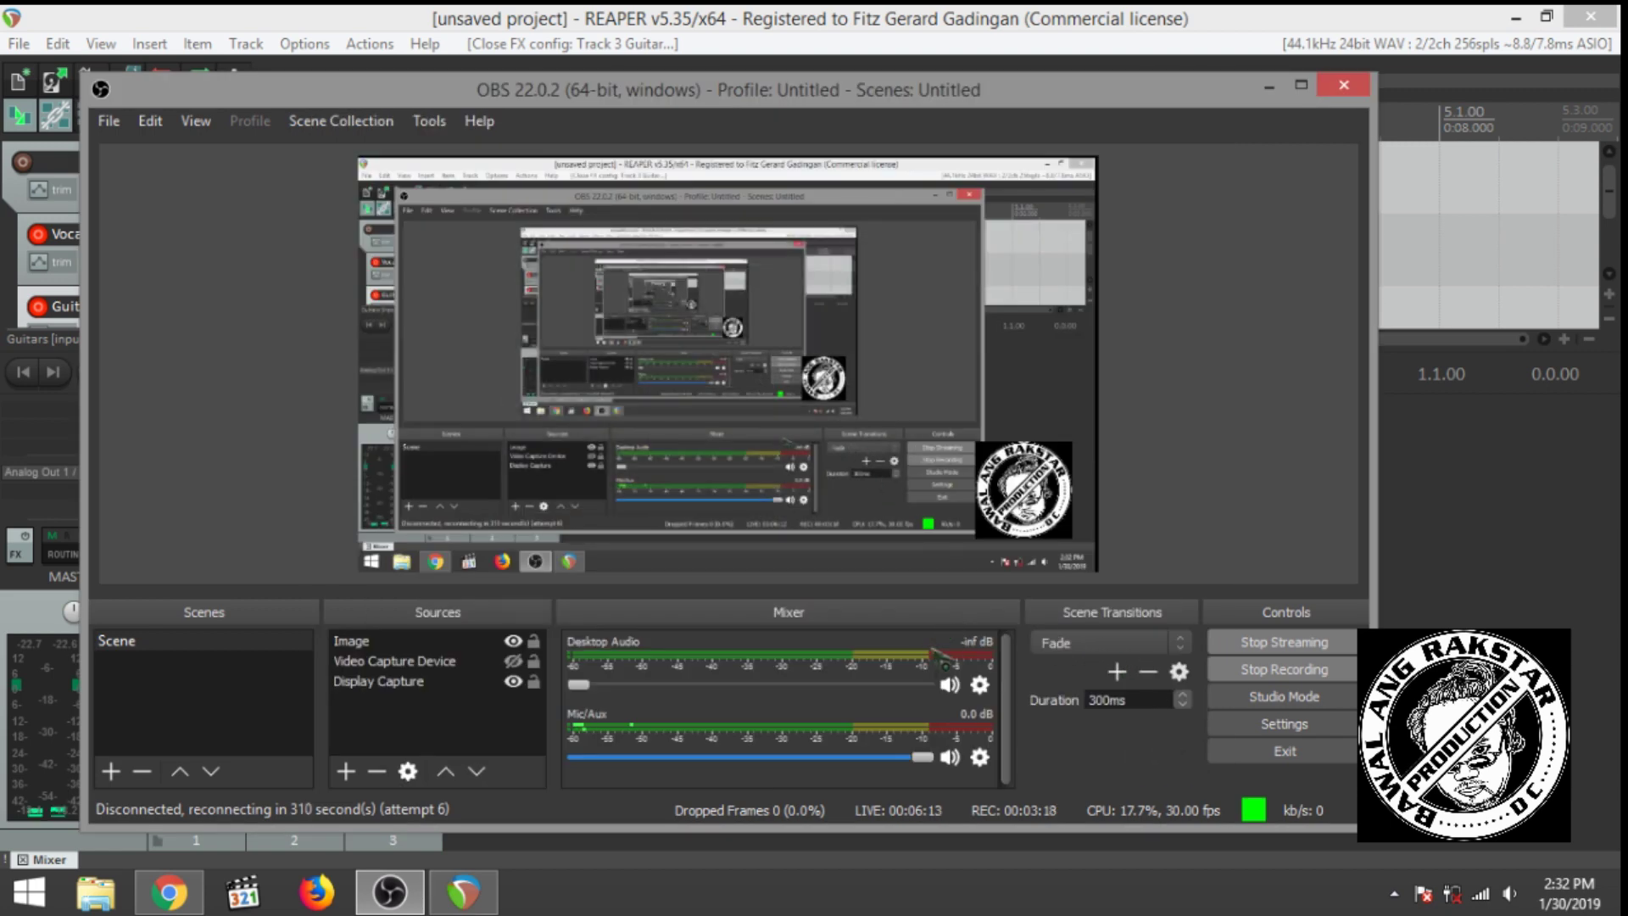
{"action": "left_click", "coordinate": [984, 755]}
{"action": "left_click", "coordinate": [1103, 683]}
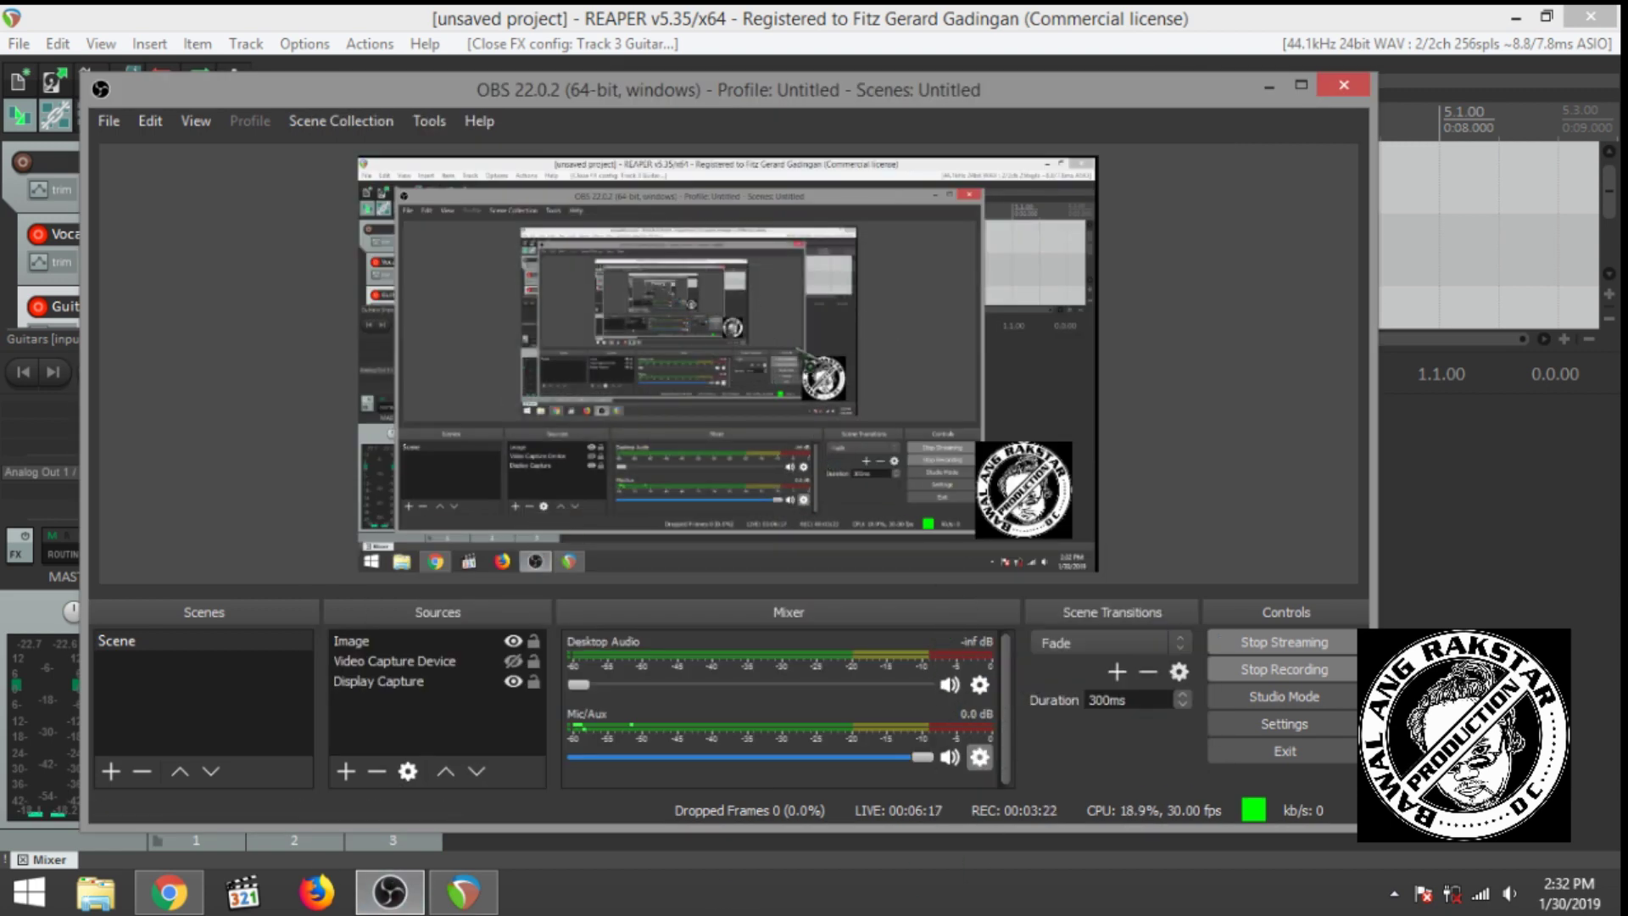
Step: Show incoming audio in OBS's ReaStream receiver, then lower REAPER's Guitars fader slightly
{"action": "left_click", "coordinate": [769, 127]}
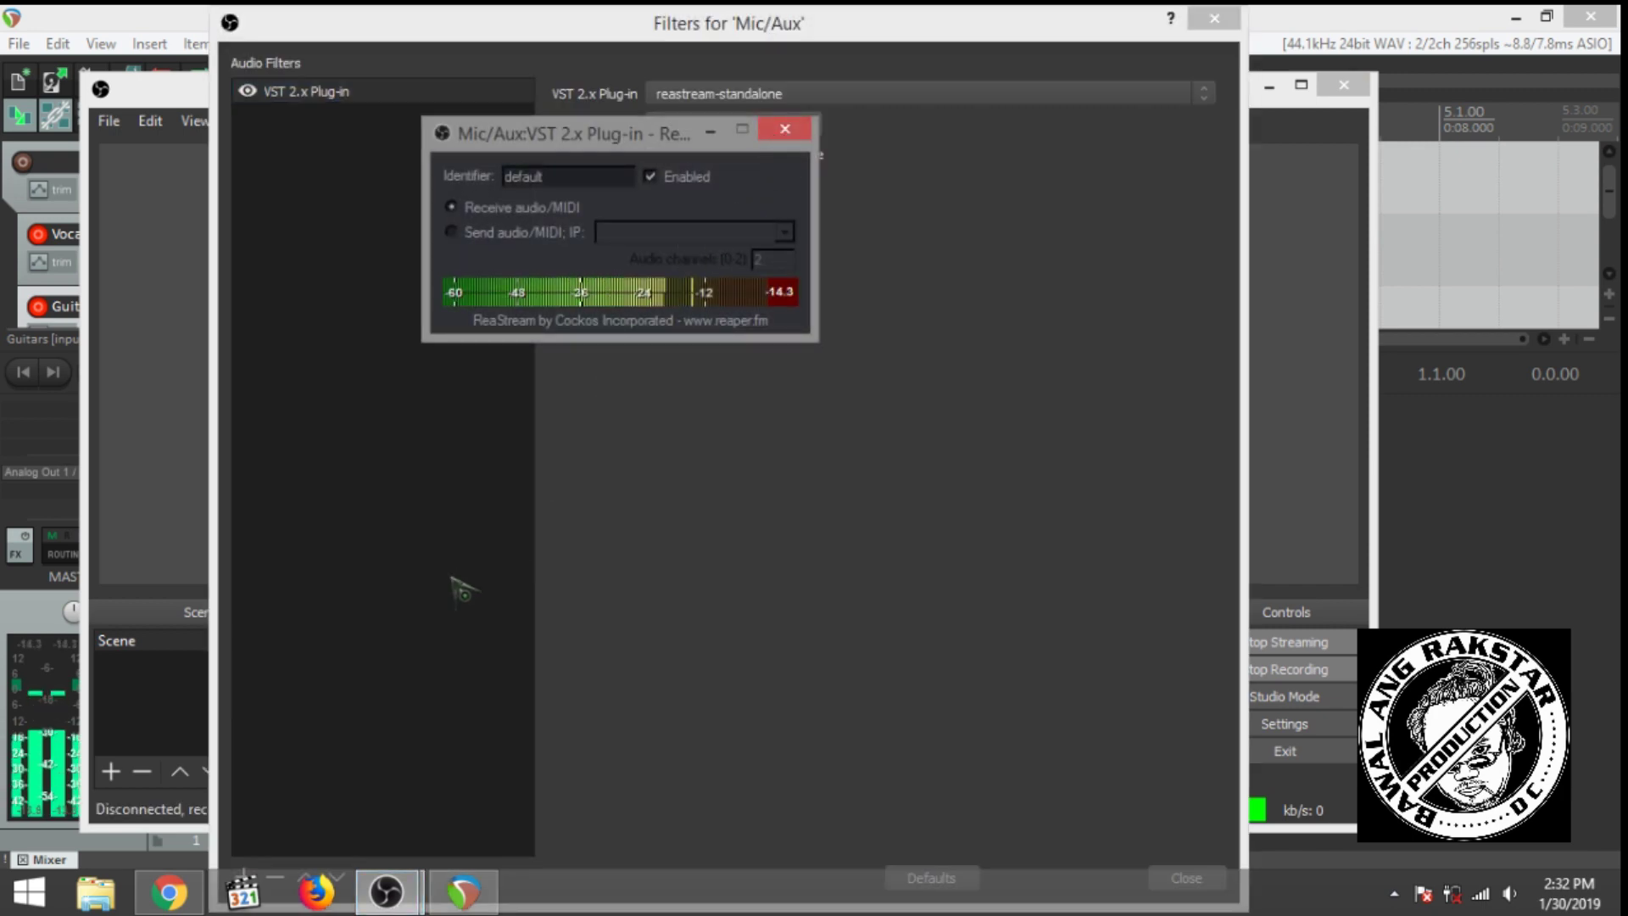
{"action": "left_click", "coordinate": [1565, 490]}
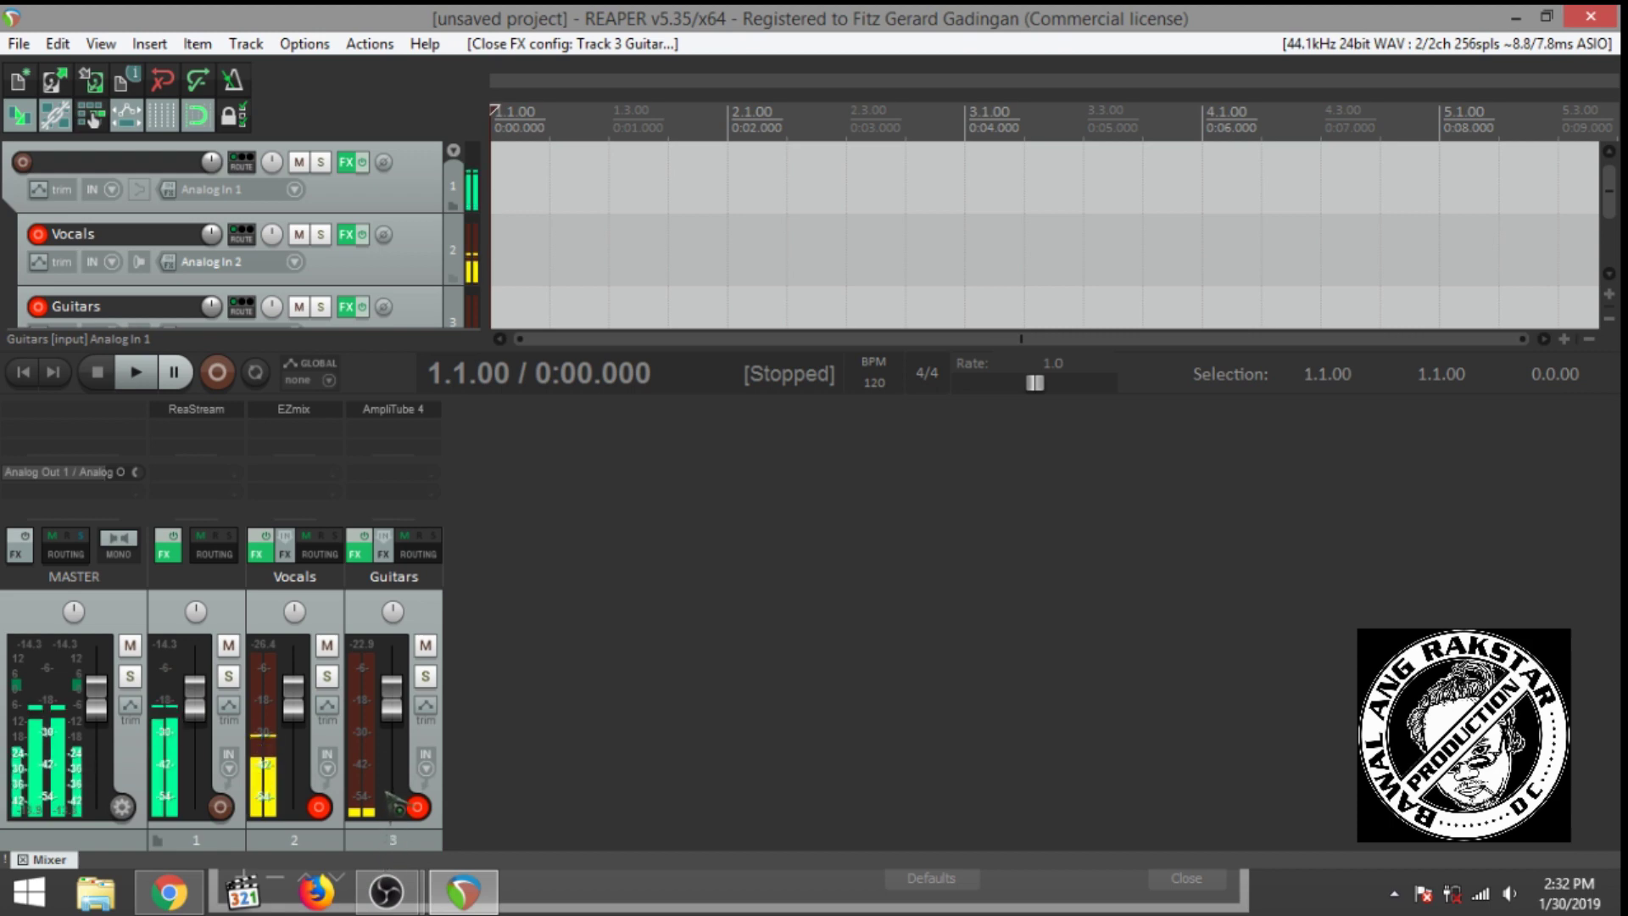
{"action": "left_click_drag", "start_coordinate": [397, 719], "coordinate": [397, 729]}
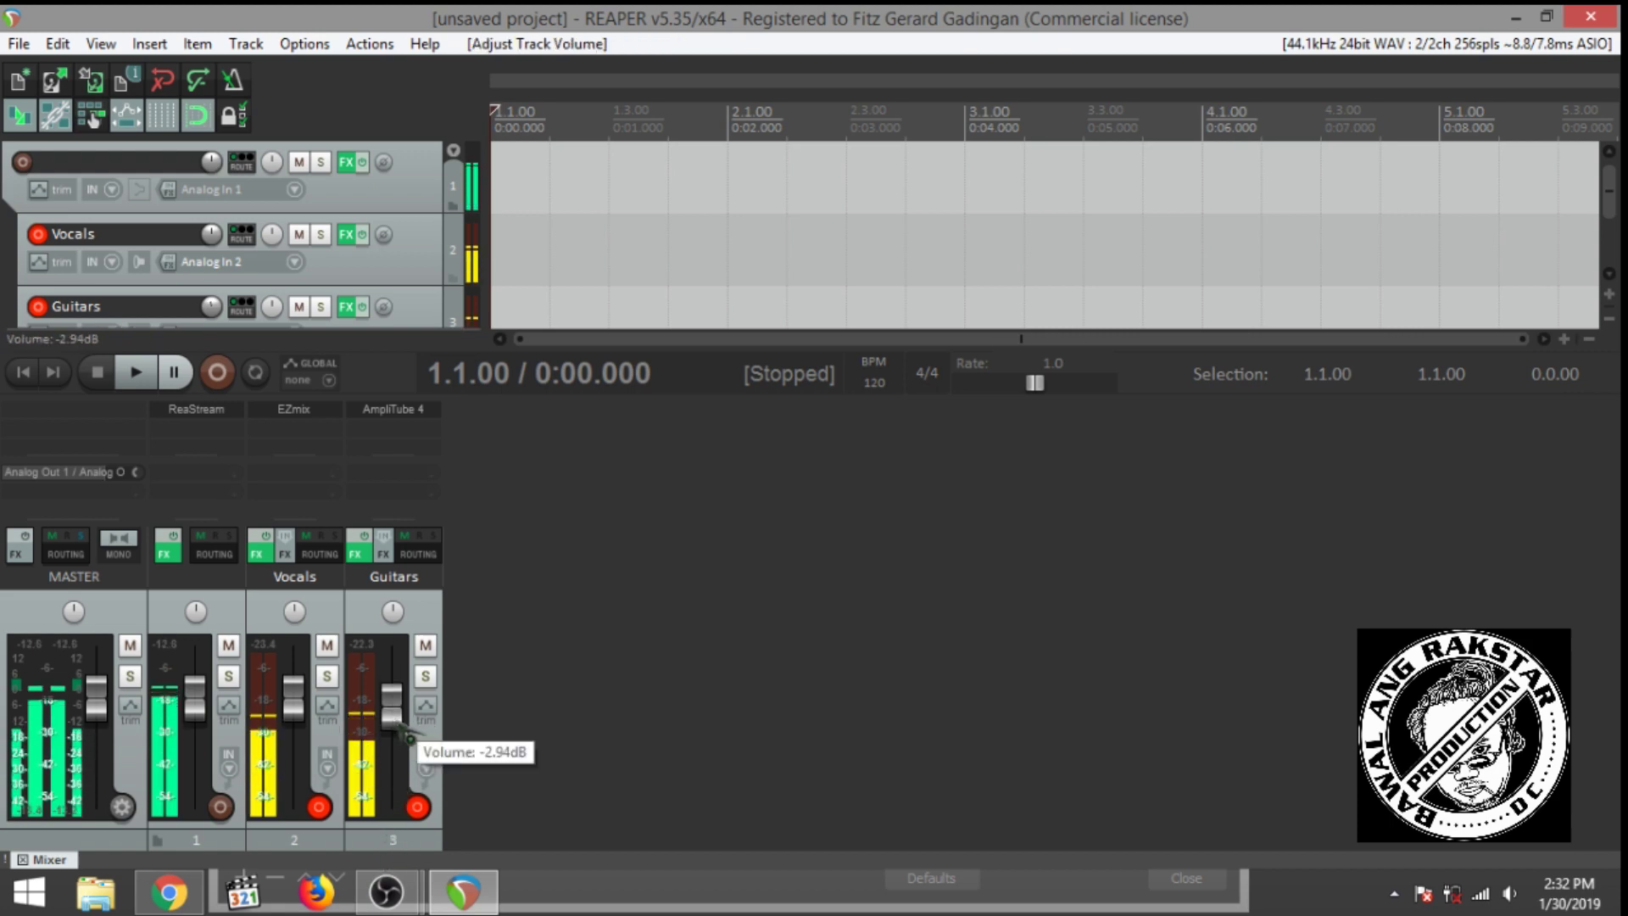
{"action": "left_click", "coordinate": [169, 890]}
Step: Create a Facebook Live video for streaming software from the profile and copy its stream key
{"action": "left_click", "coordinate": [326, 27]}
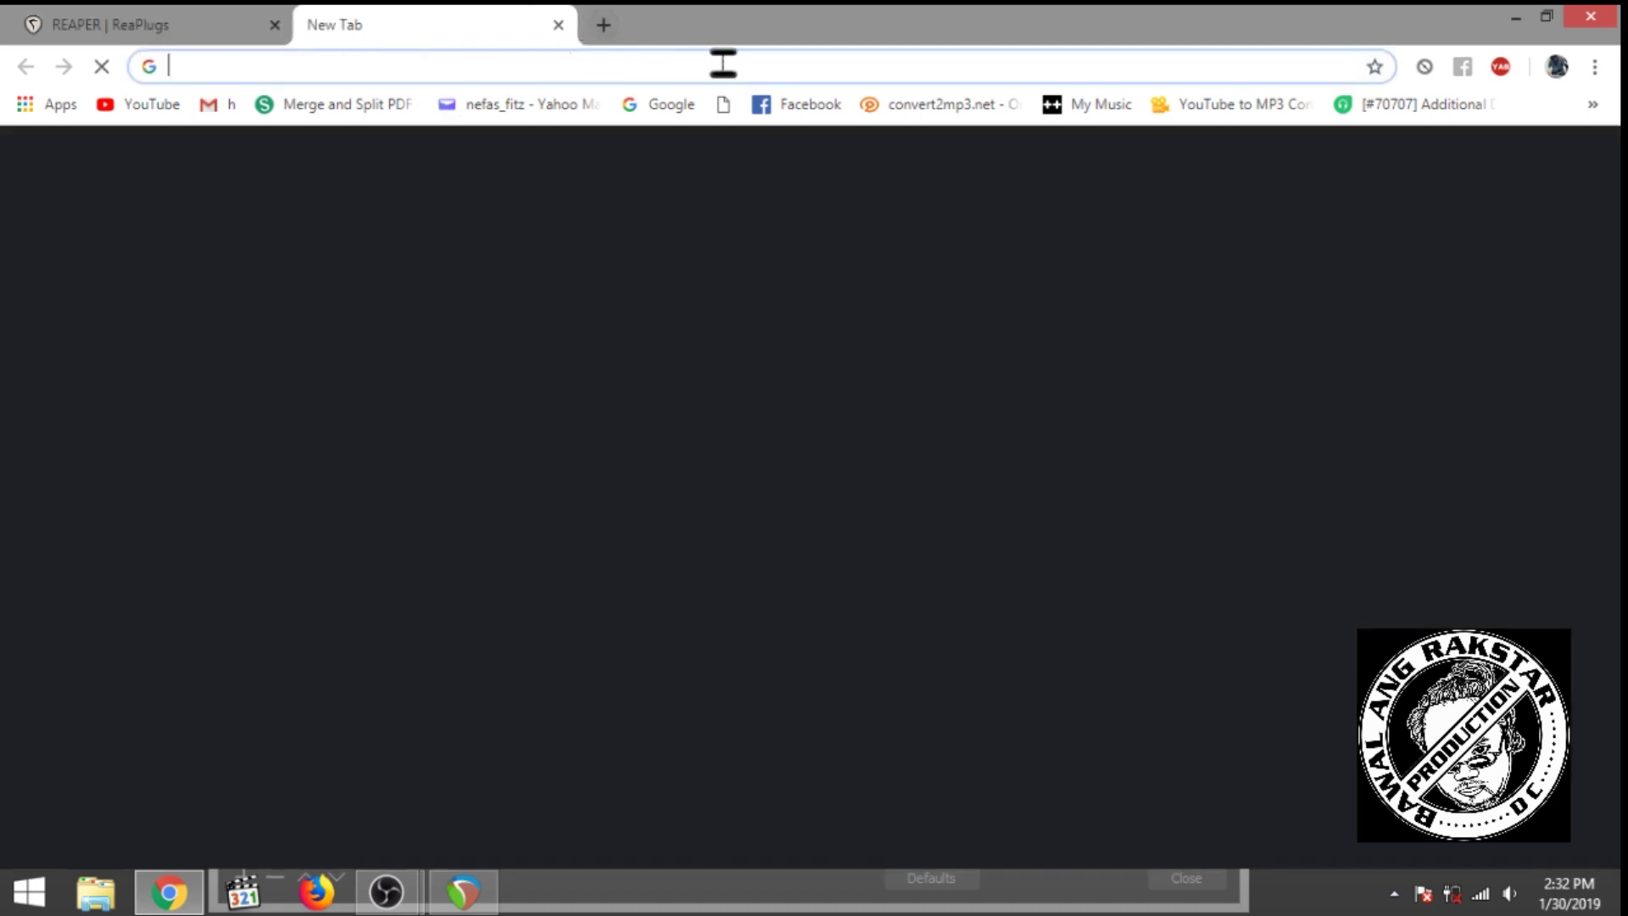
{"action": "left_click", "coordinate": [810, 104]}
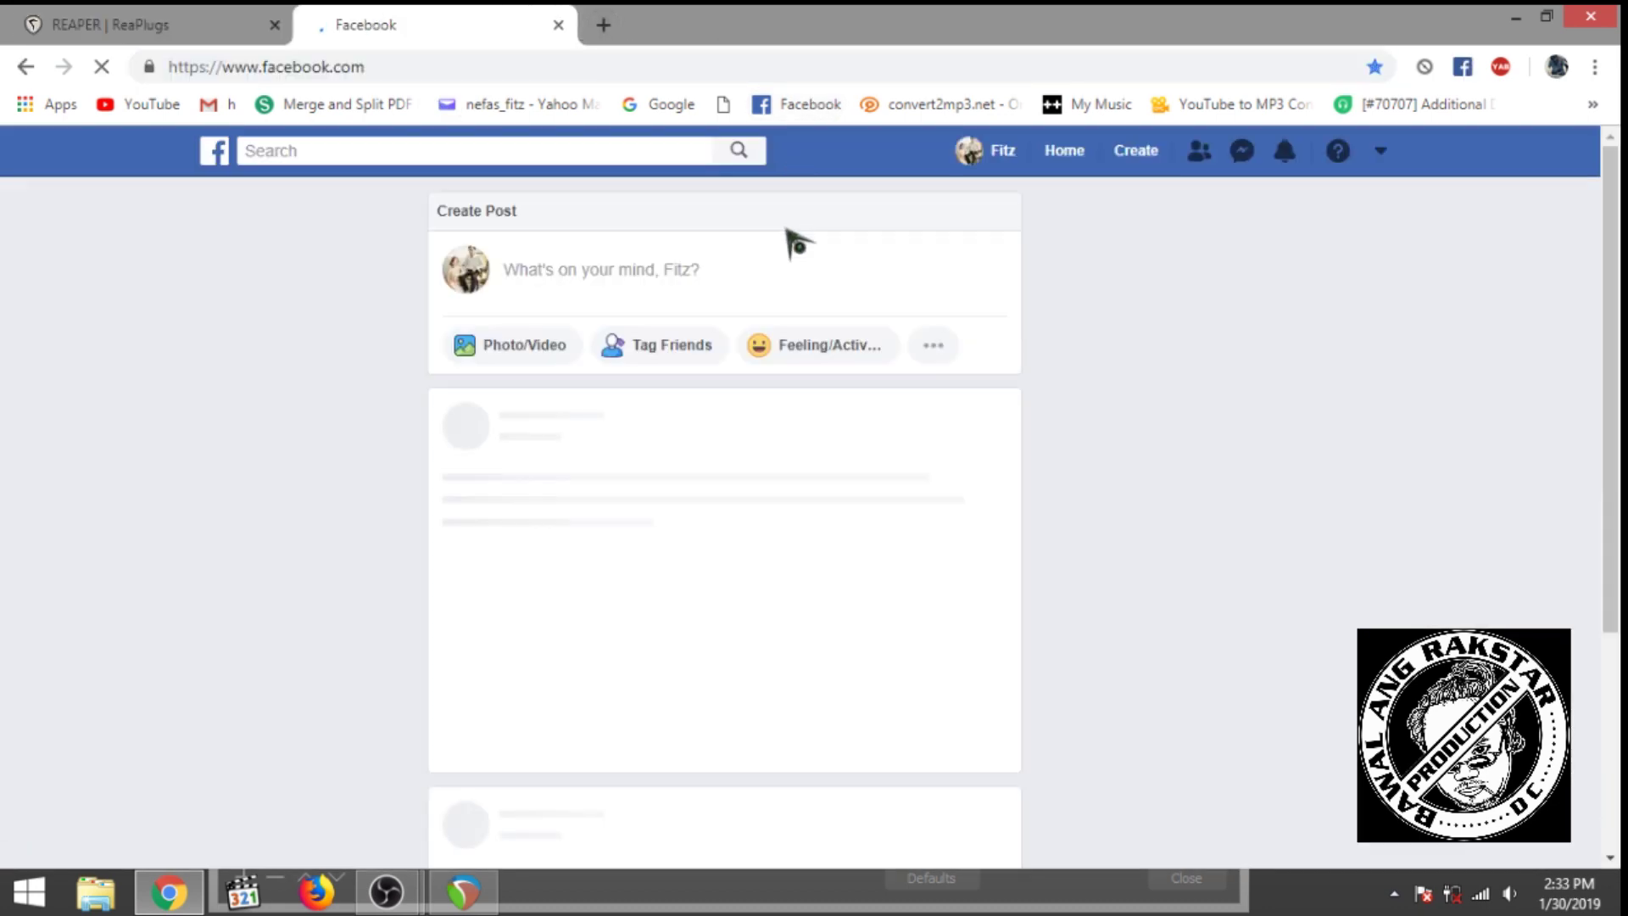
{"action": "left_click", "coordinate": [994, 151]}
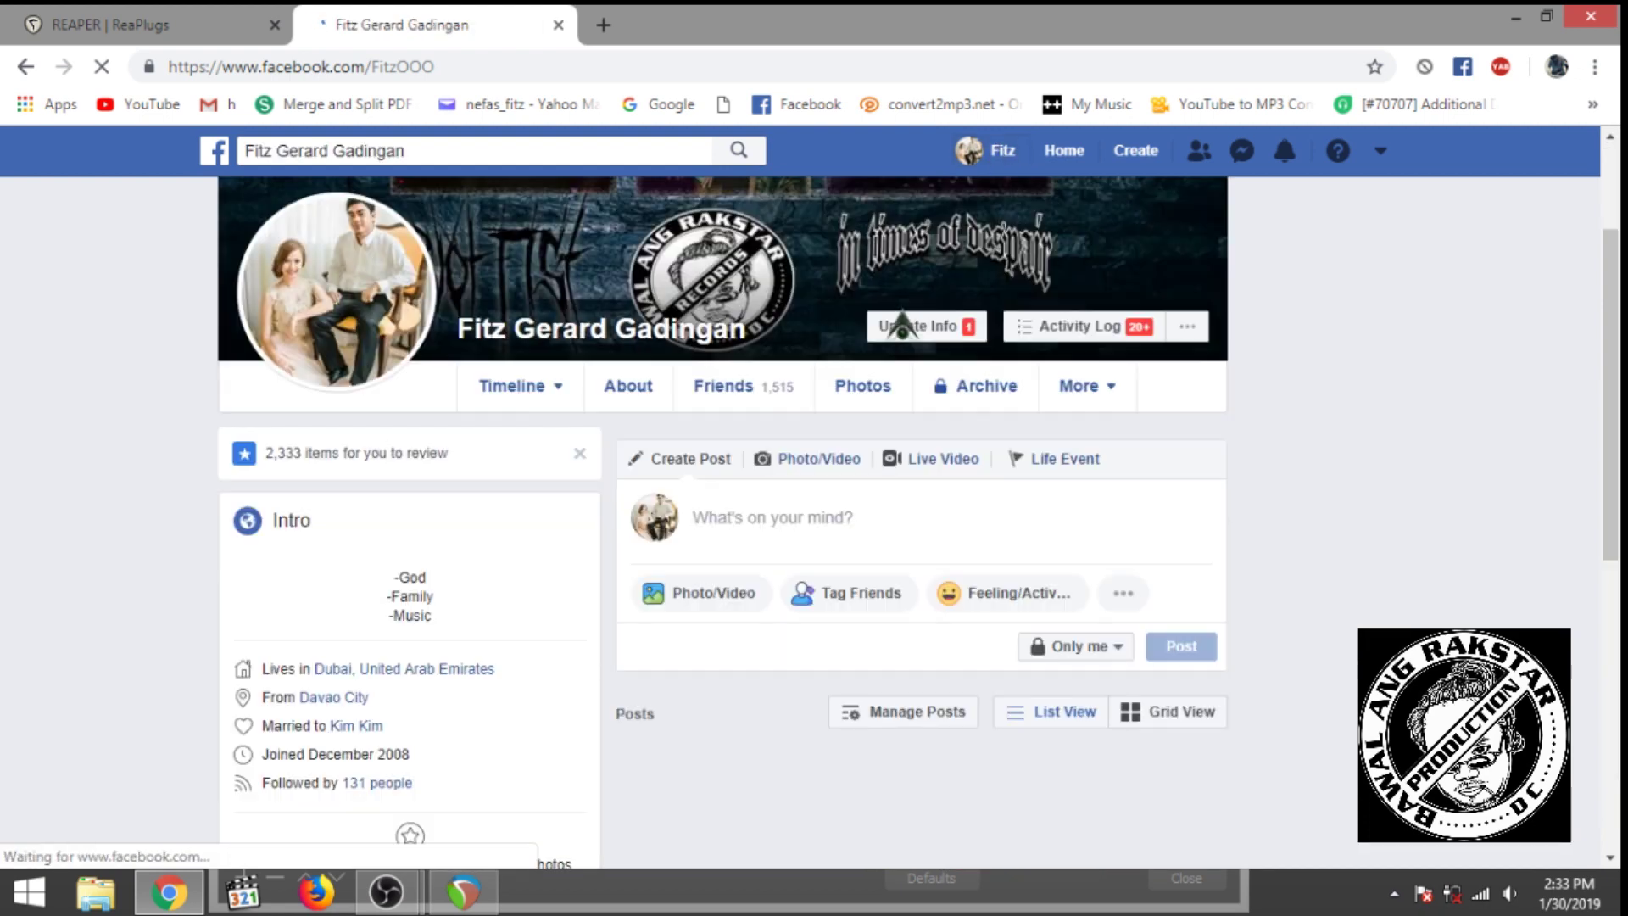
{"action": "left_click", "coordinate": [934, 462]}
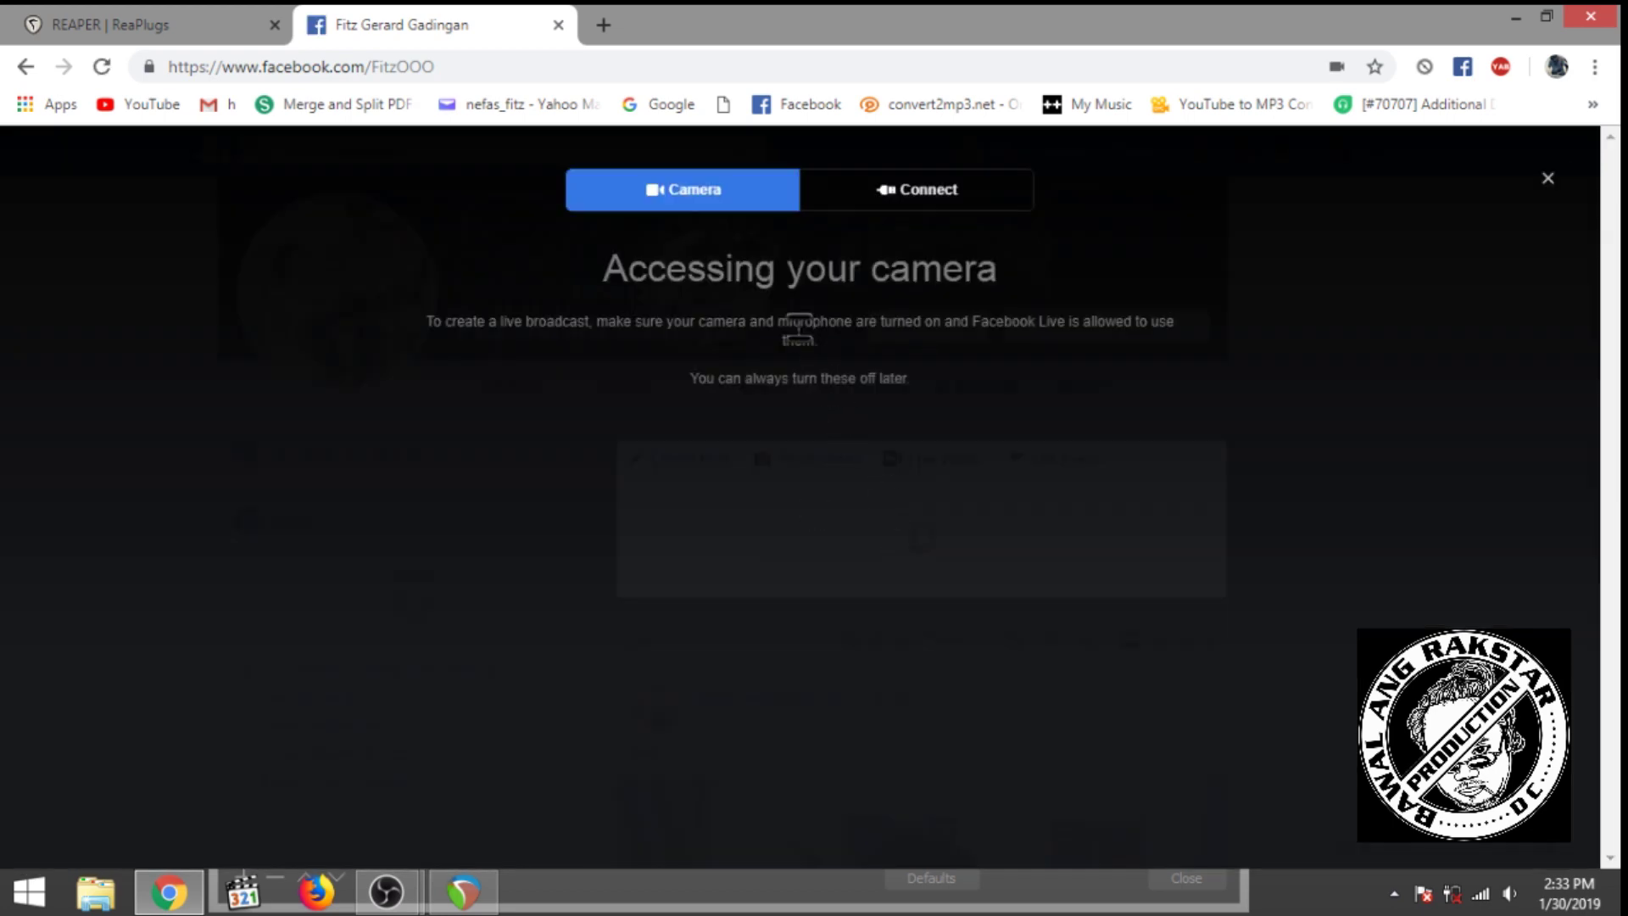
{"action": "left_click", "coordinate": [909, 188]}
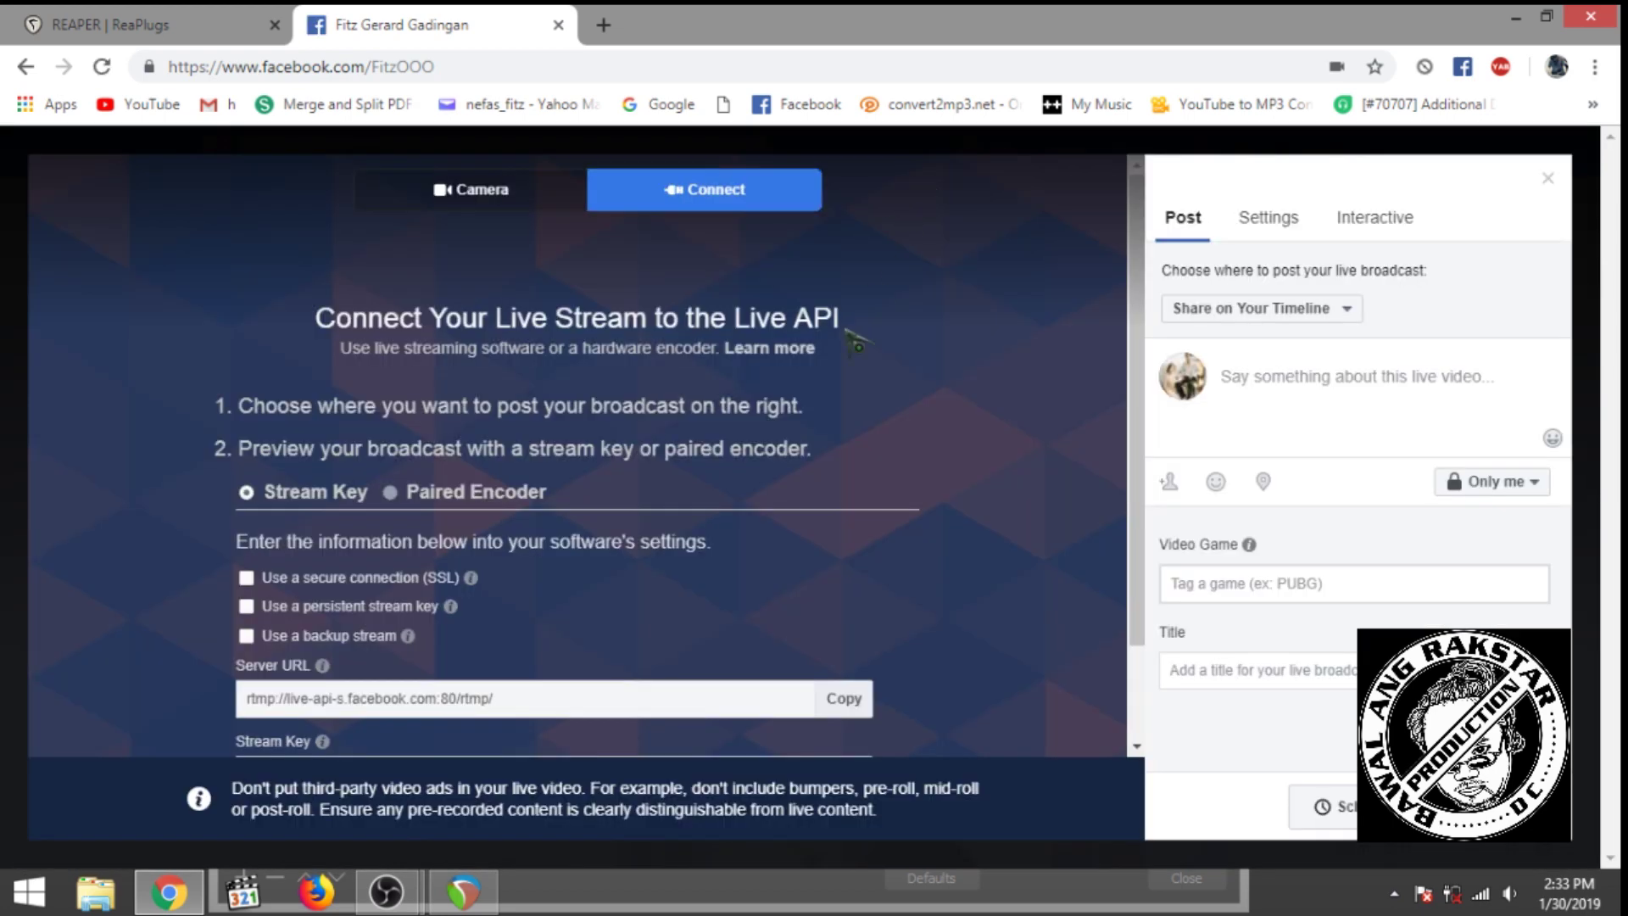
{"action": "left_click", "coordinate": [844, 659]}
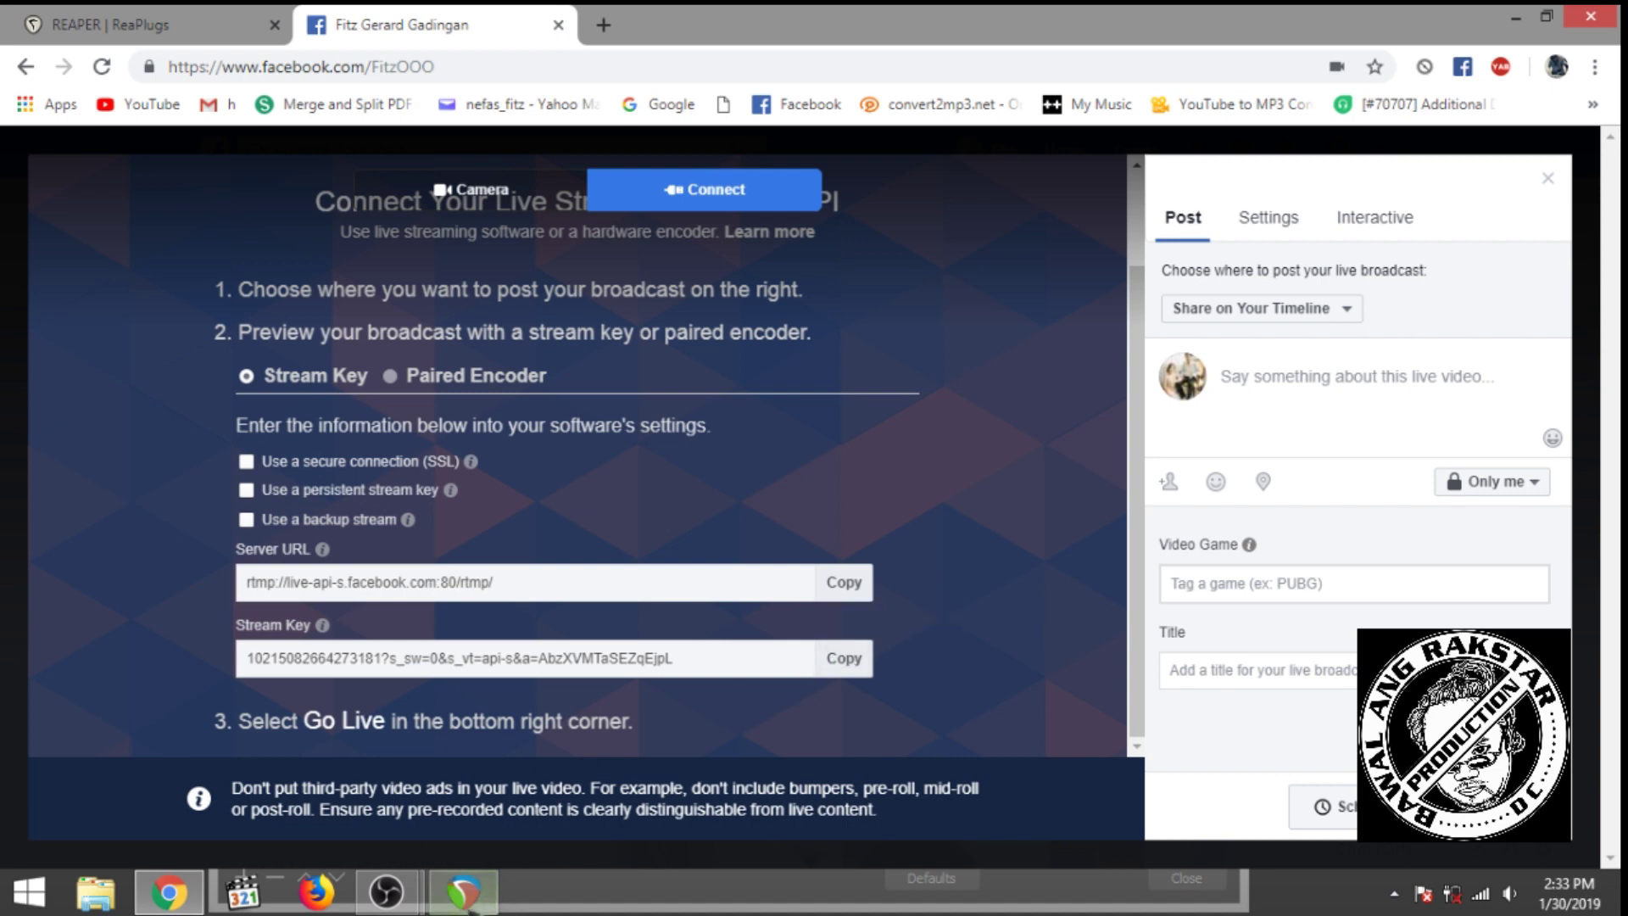
{"action": "mouse_move", "coordinate": [386, 890]}
{"action": "left_click", "coordinate": [352, 801]}
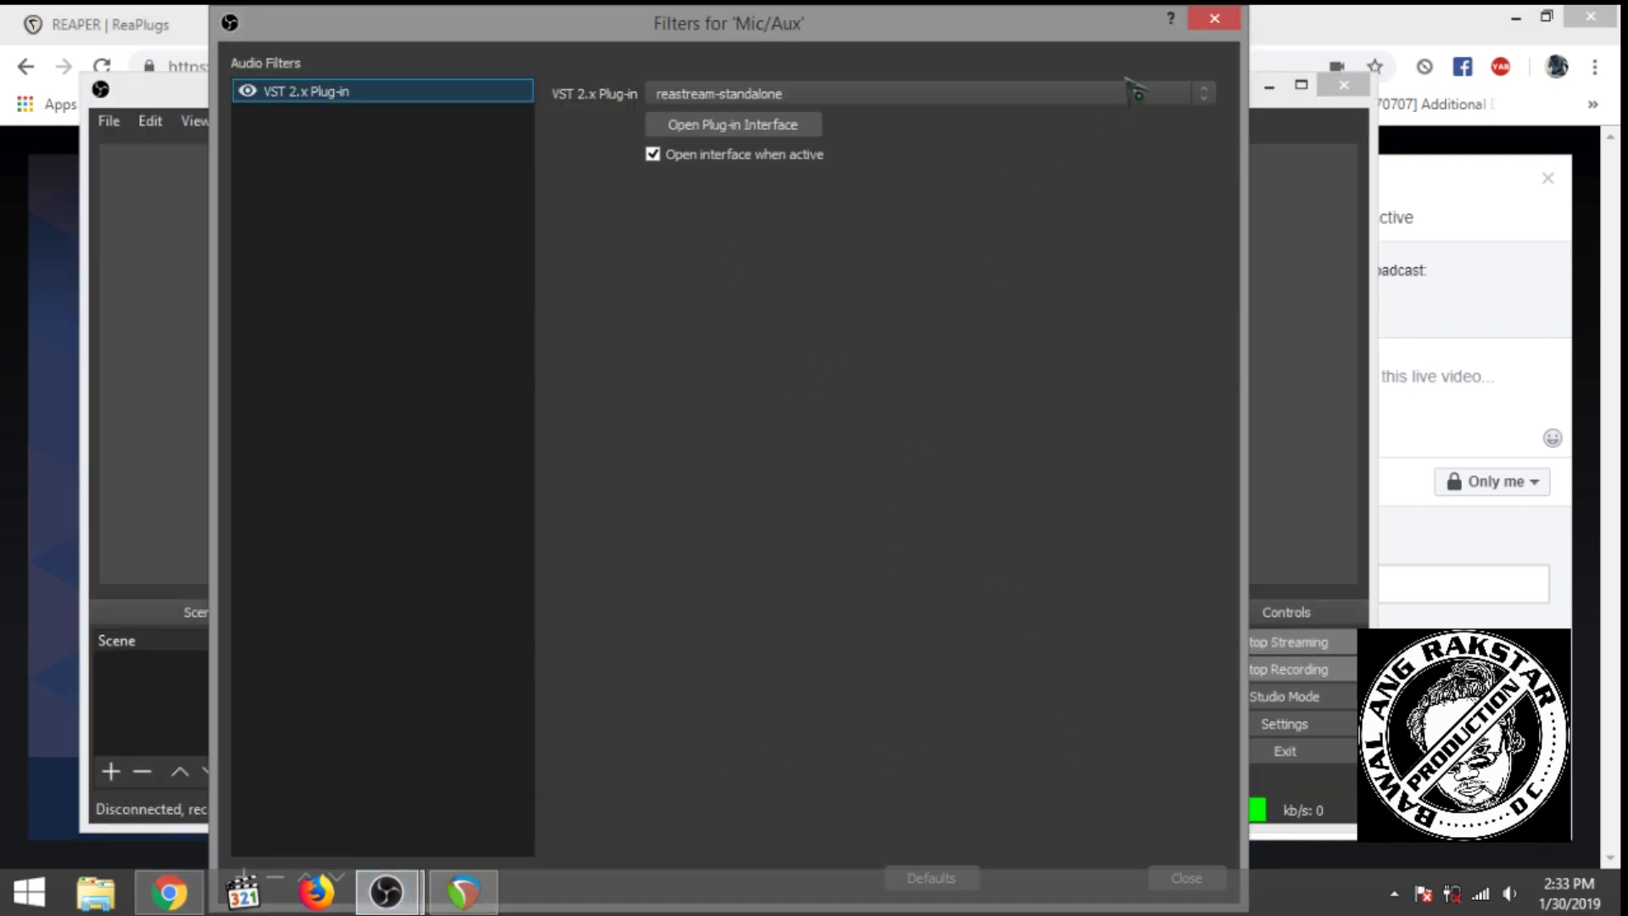
Step: Close the Mic/Aux filters window and stop the reconnecting OBS stream
{"action": "left_click_drag", "start_coordinate": [434, 32], "coordinate": [560, 154]}
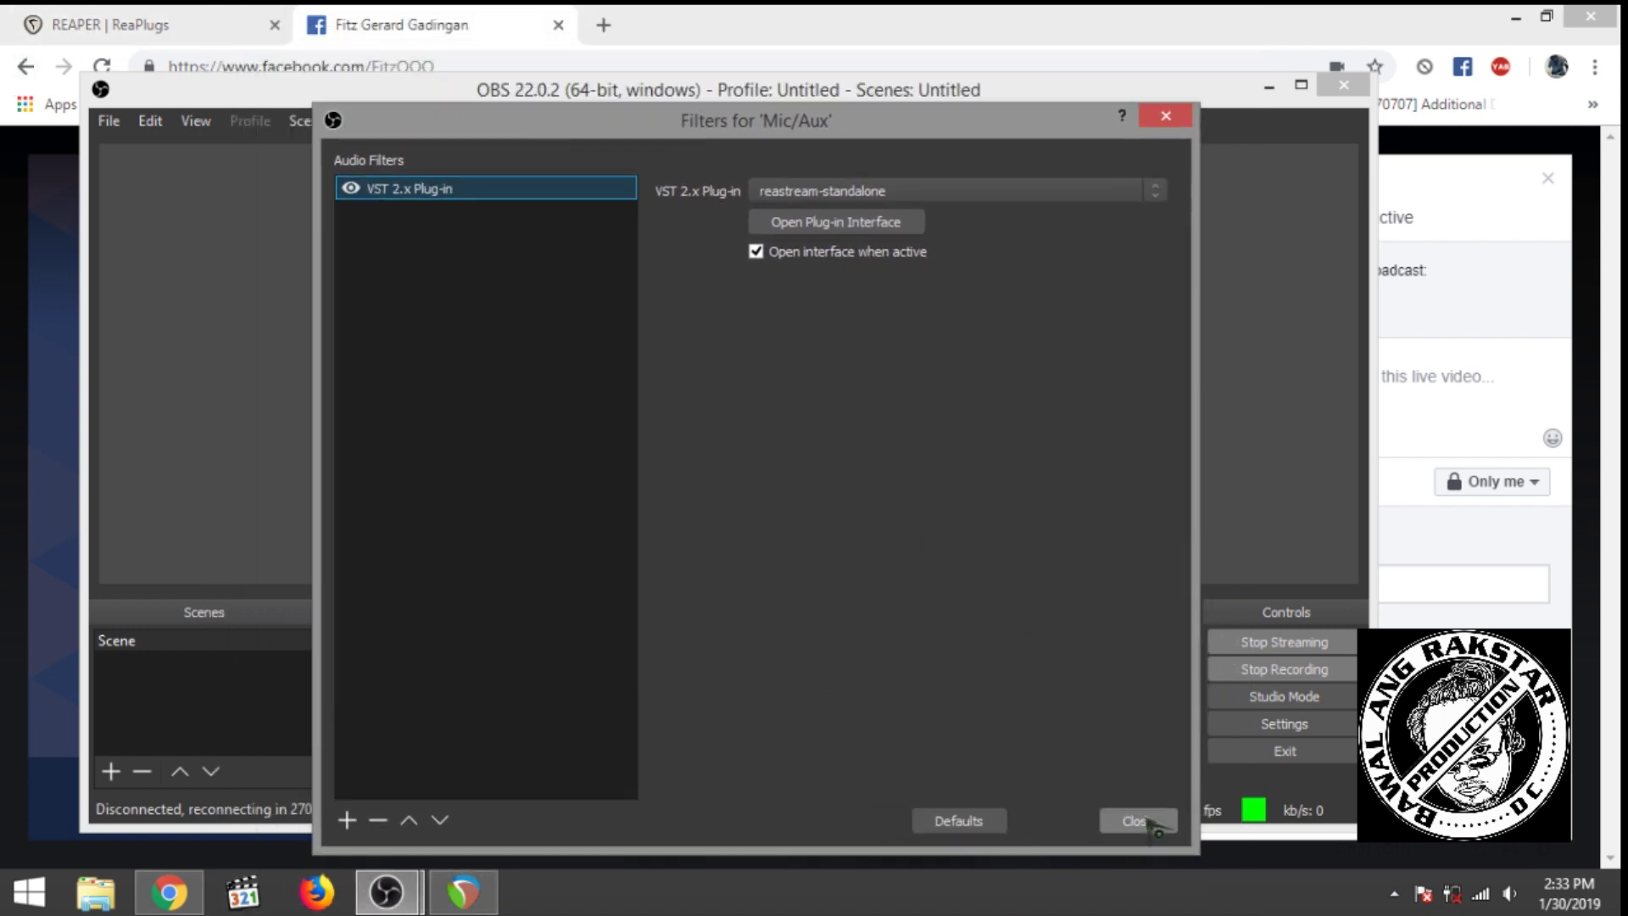
{"action": "left_click", "coordinate": [1149, 844]}
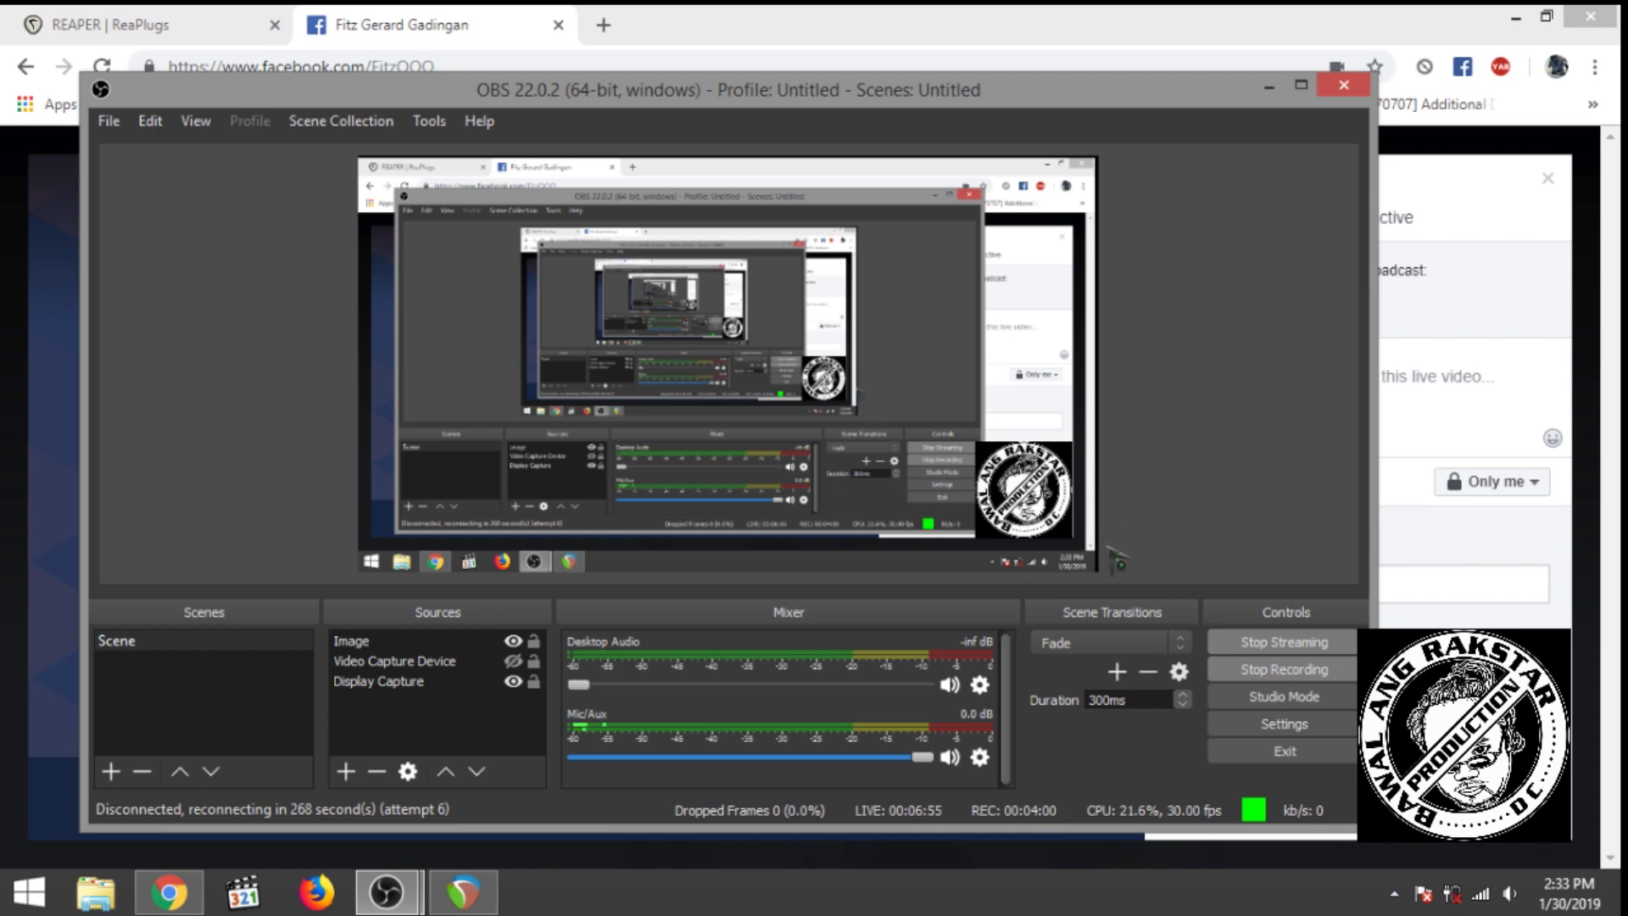
{"action": "left_click", "coordinate": [1285, 650]}
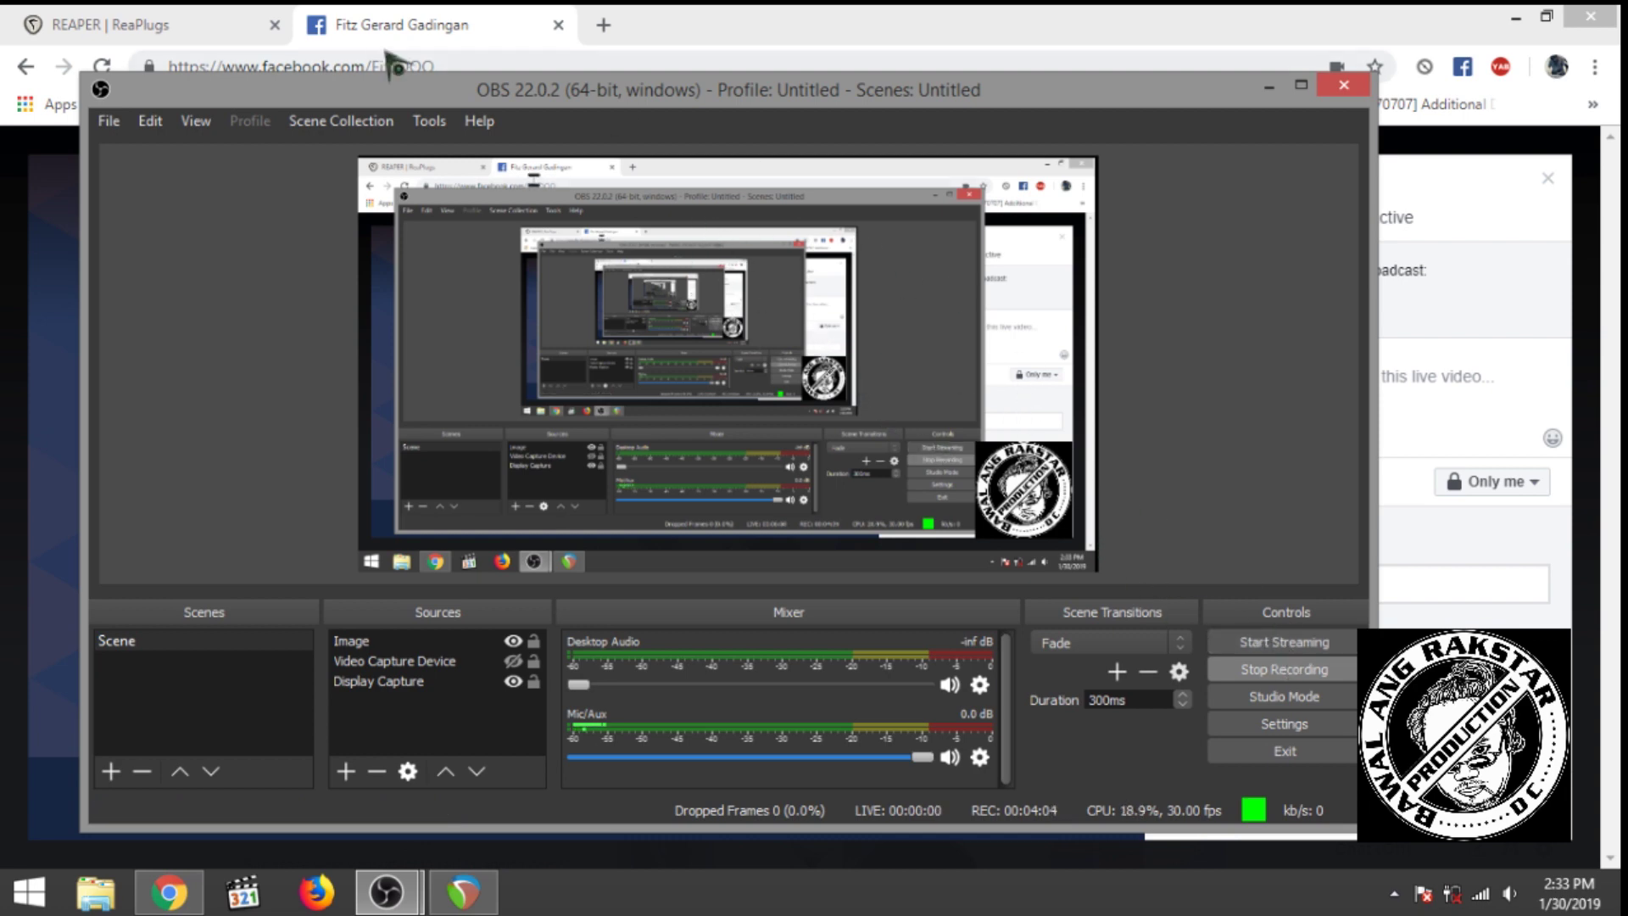
Step: Replace the stream key in OBS's Stream settings with the newly copied Facebook key
{"action": "left_click", "coordinate": [1263, 722]}
{"action": "left_click", "coordinate": [248, 166]}
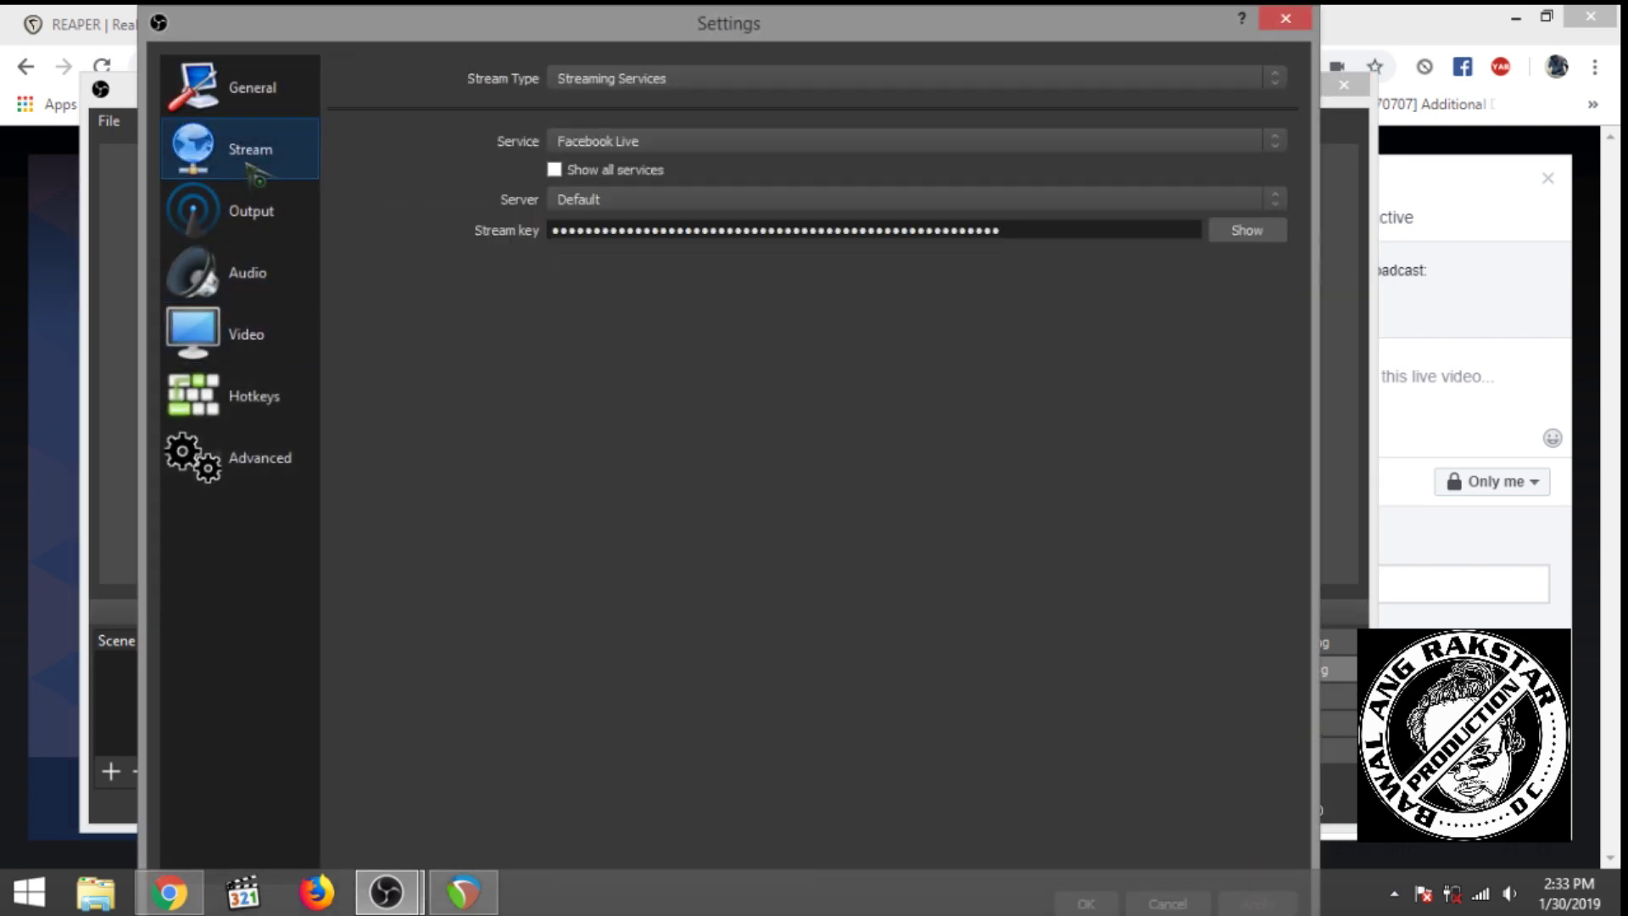
{"action": "double_click", "coordinate": [1043, 229]}
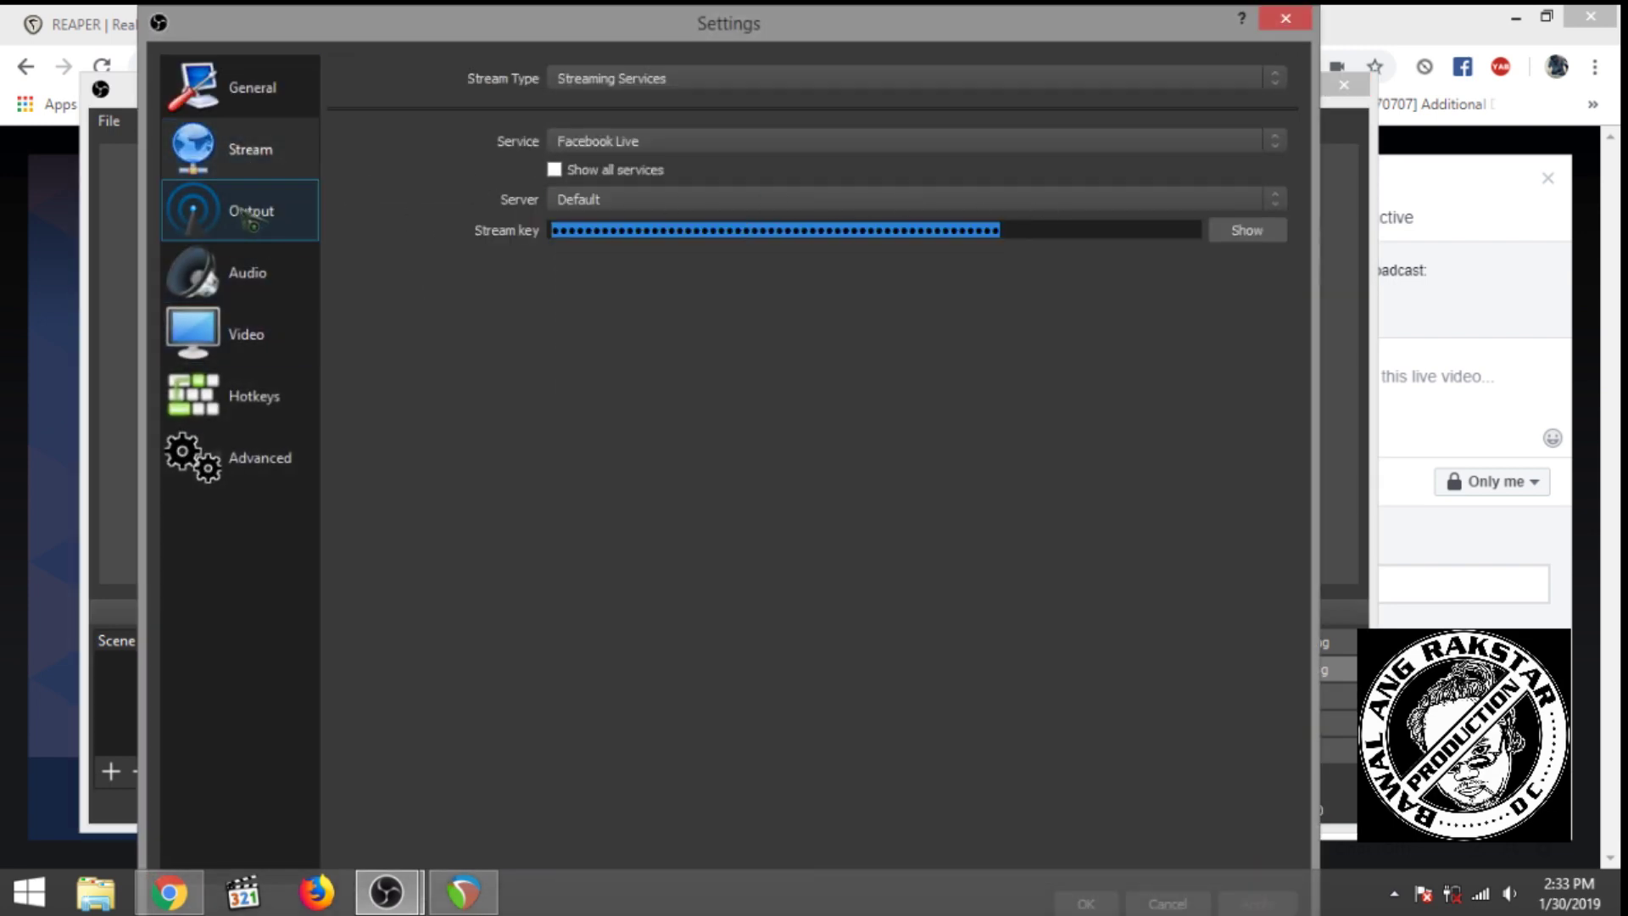
{"action": "key", "text": "ctrl+v"}
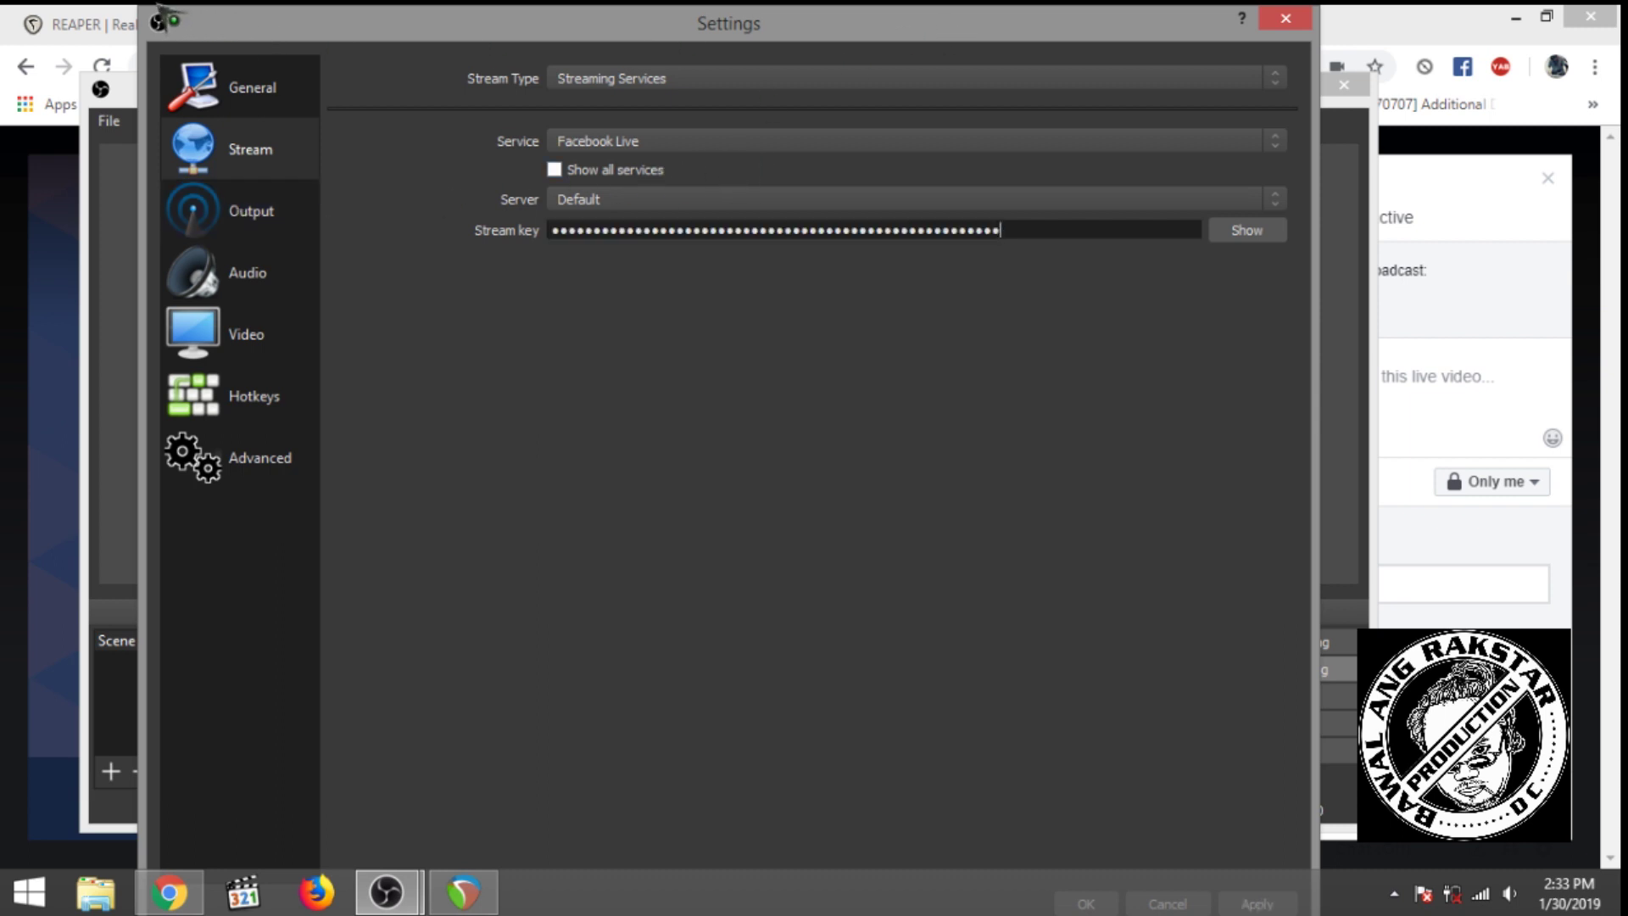
Step: Keep Facebook Live as the service, save the settings, and start streaming
{"action": "left_click_drag", "start_coordinate": [560, 179], "coordinate": [458, 63]}
{"action": "left_click", "coordinate": [619, 174]}
{"action": "left_click", "coordinate": [651, 271]}
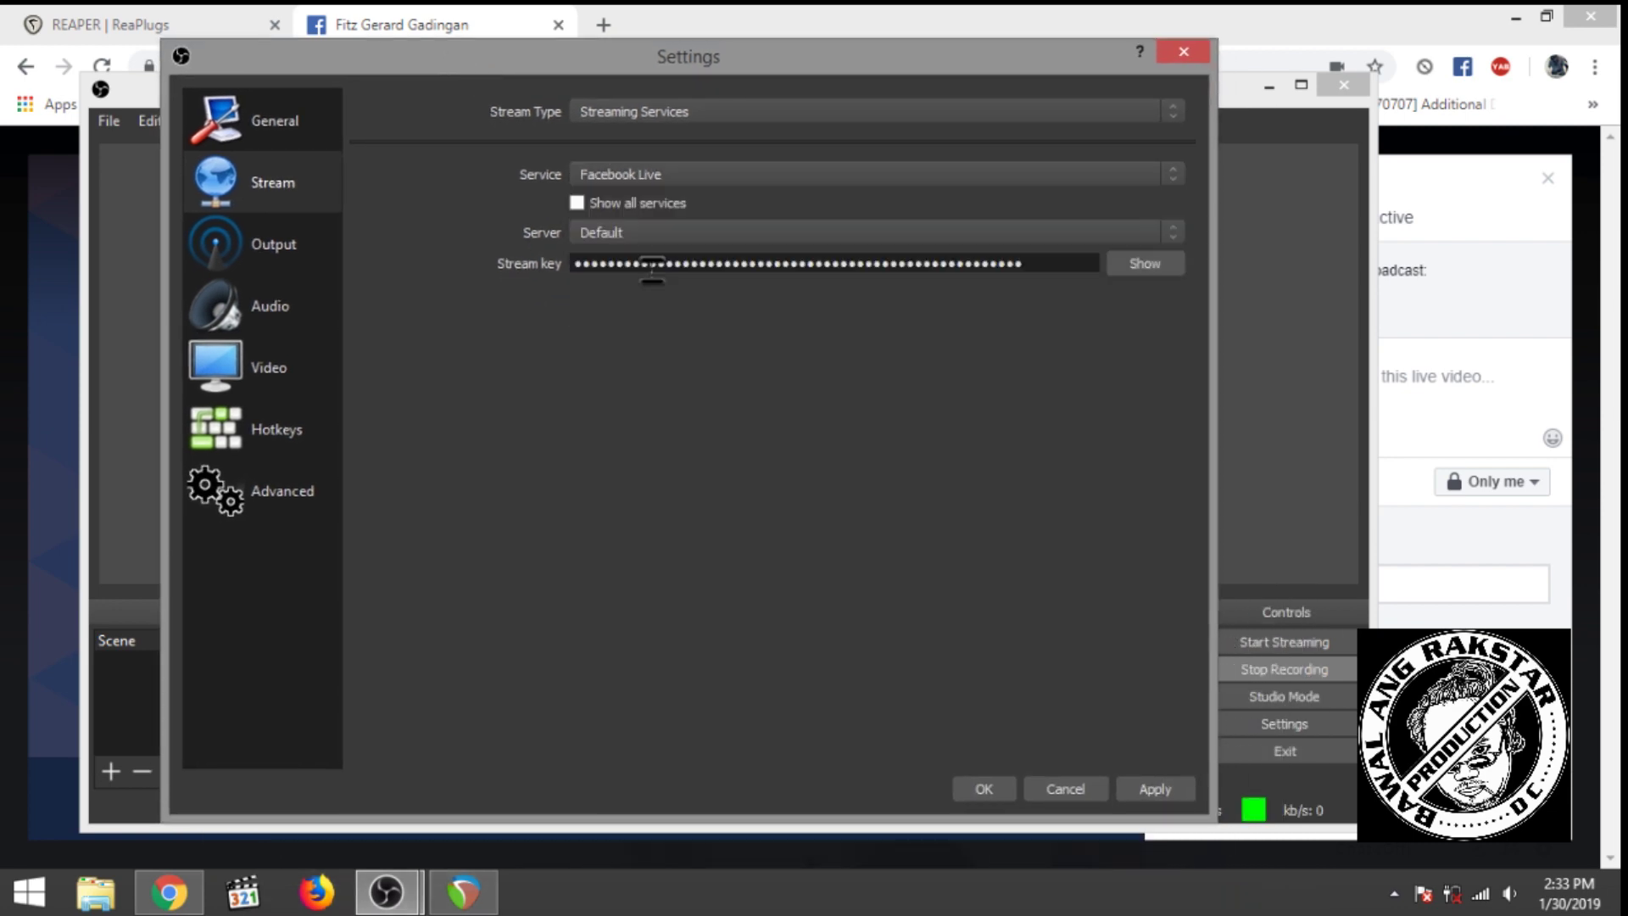
{"action": "left_click", "coordinate": [999, 790]}
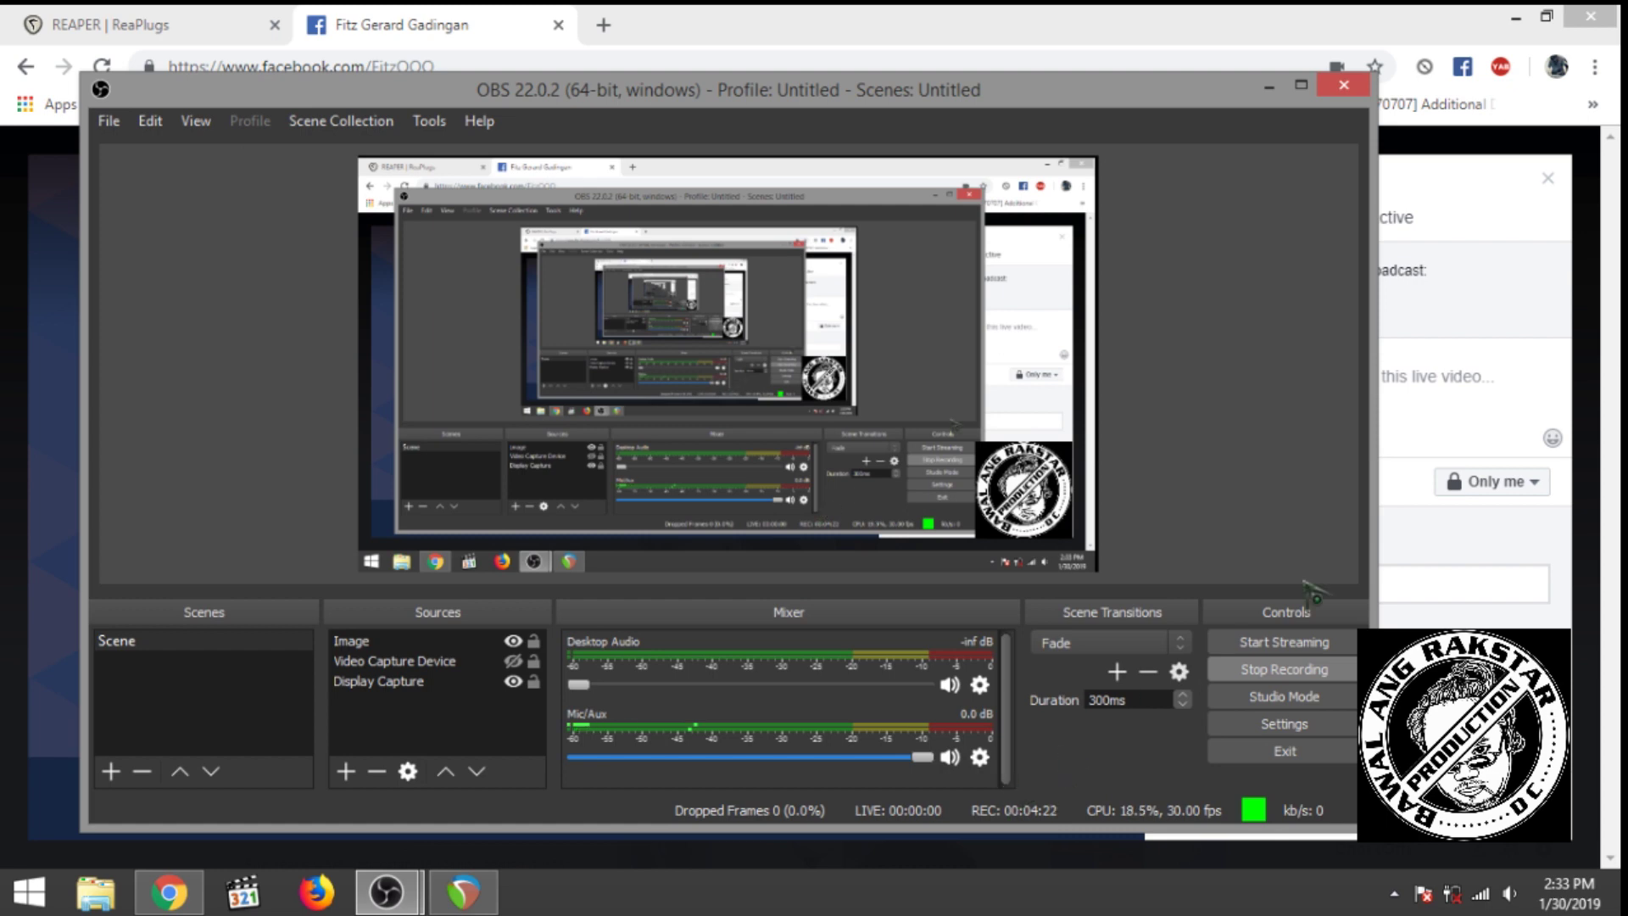
{"action": "left_click", "coordinate": [1285, 651]}
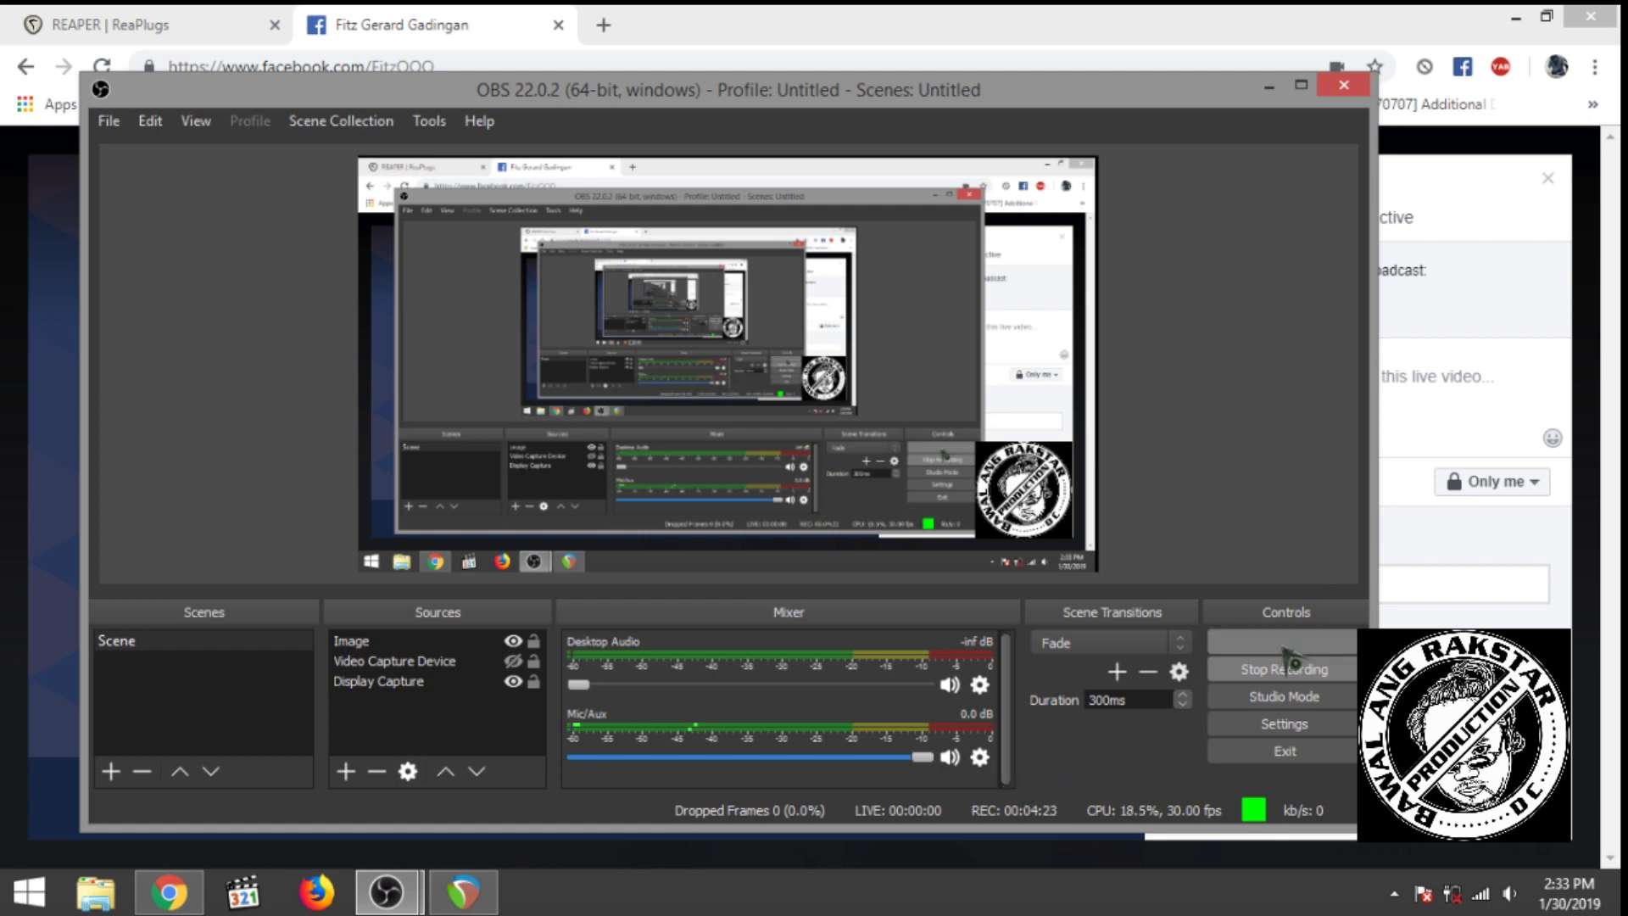
{"action": "left_click", "coordinate": [1447, 383]}
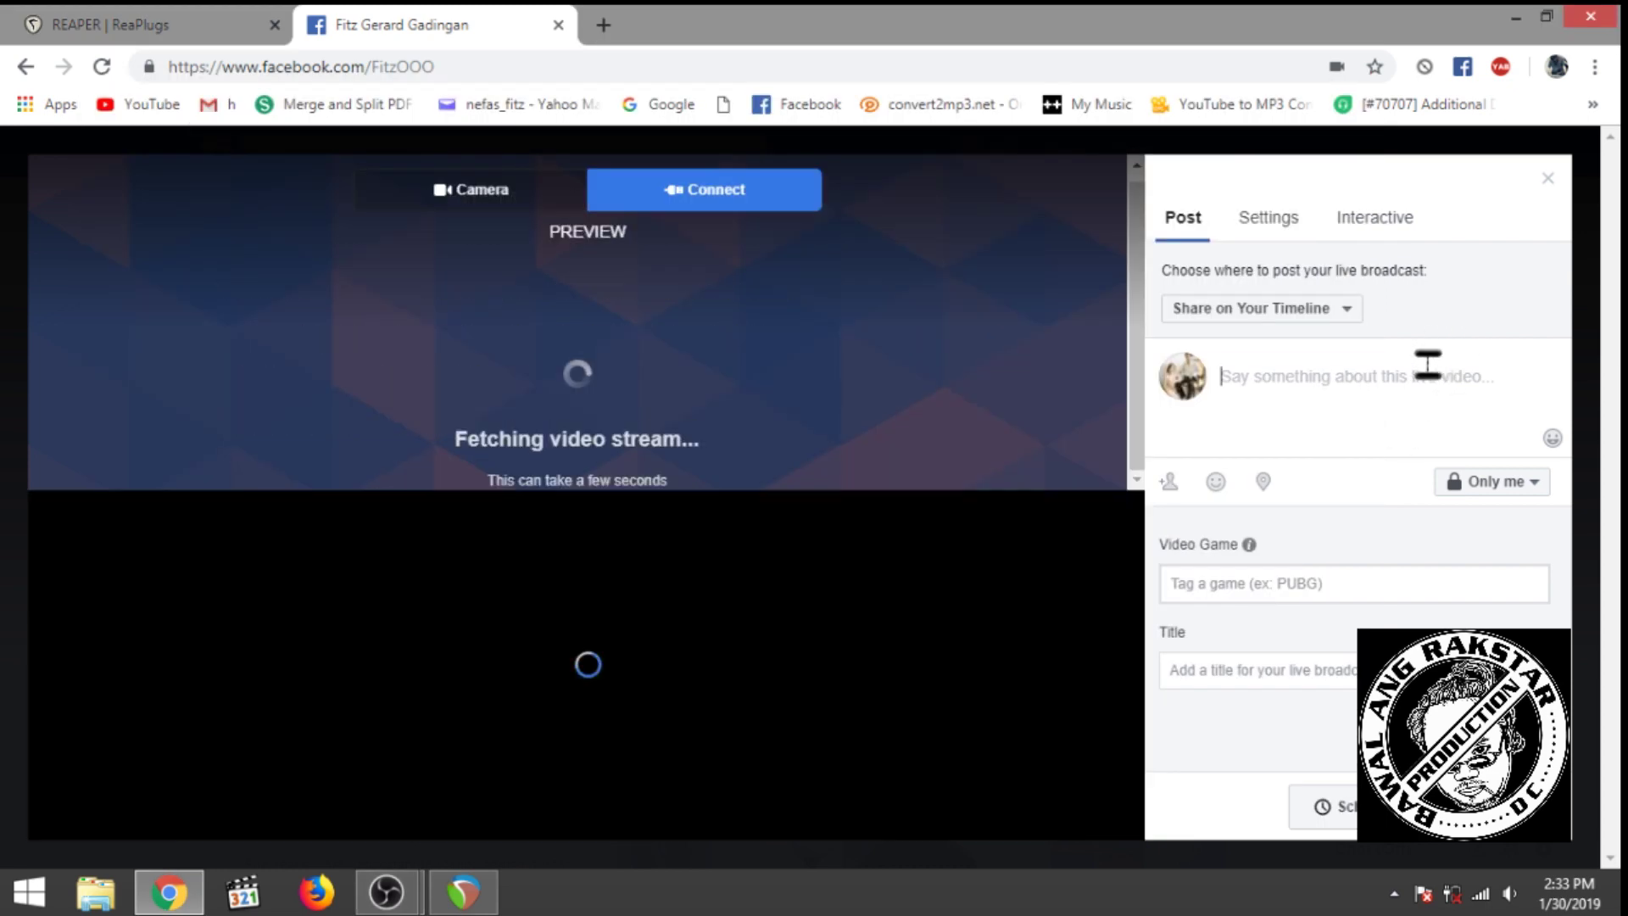